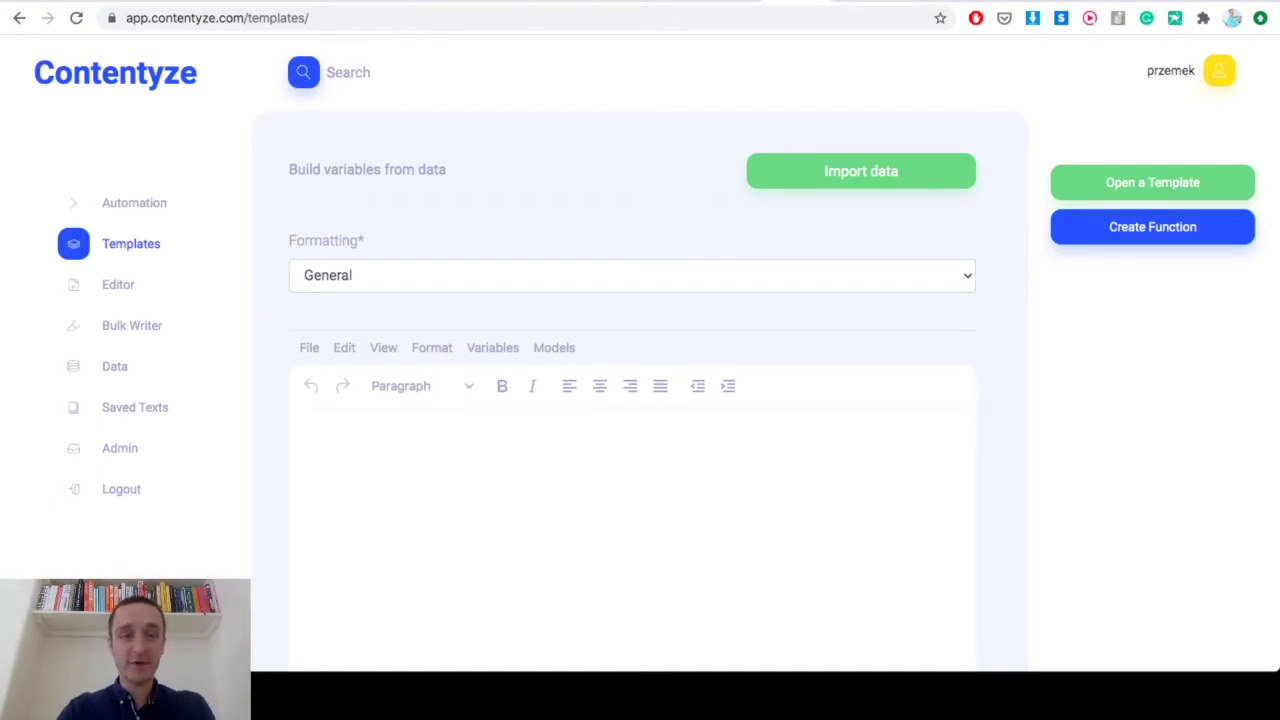
Import the brandsp data file by upload, using a semicolon as the separator
{"action": "left_click", "coordinate": [861, 171]}
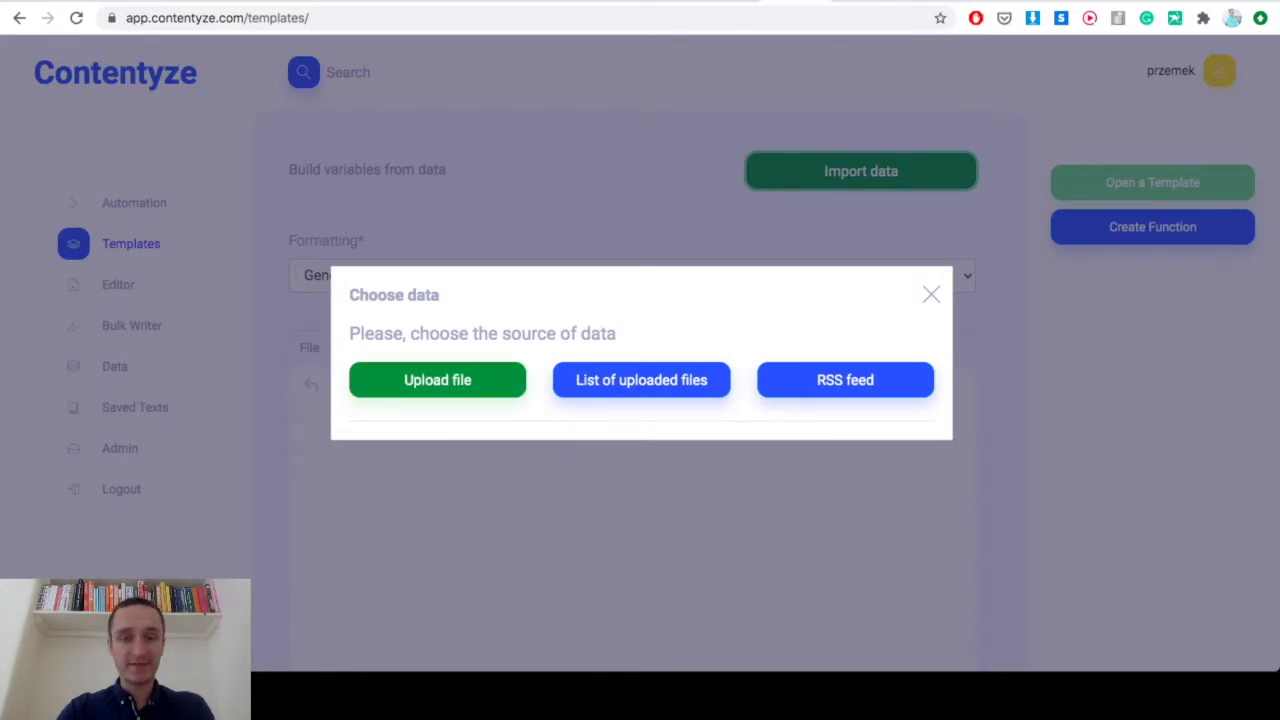
{"action": "left_click", "coordinate": [437, 380]}
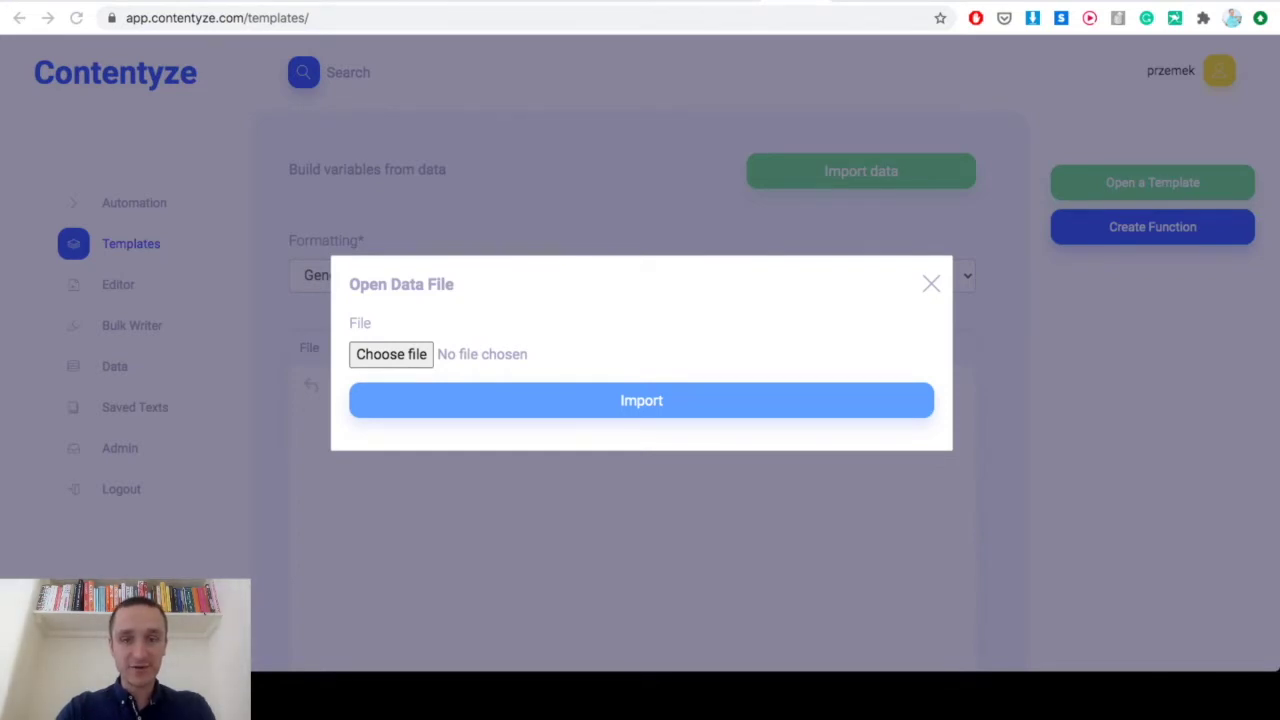
{"action": "key", "text": "Return"}
{"action": "left_click", "coordinate": [362, 411]}
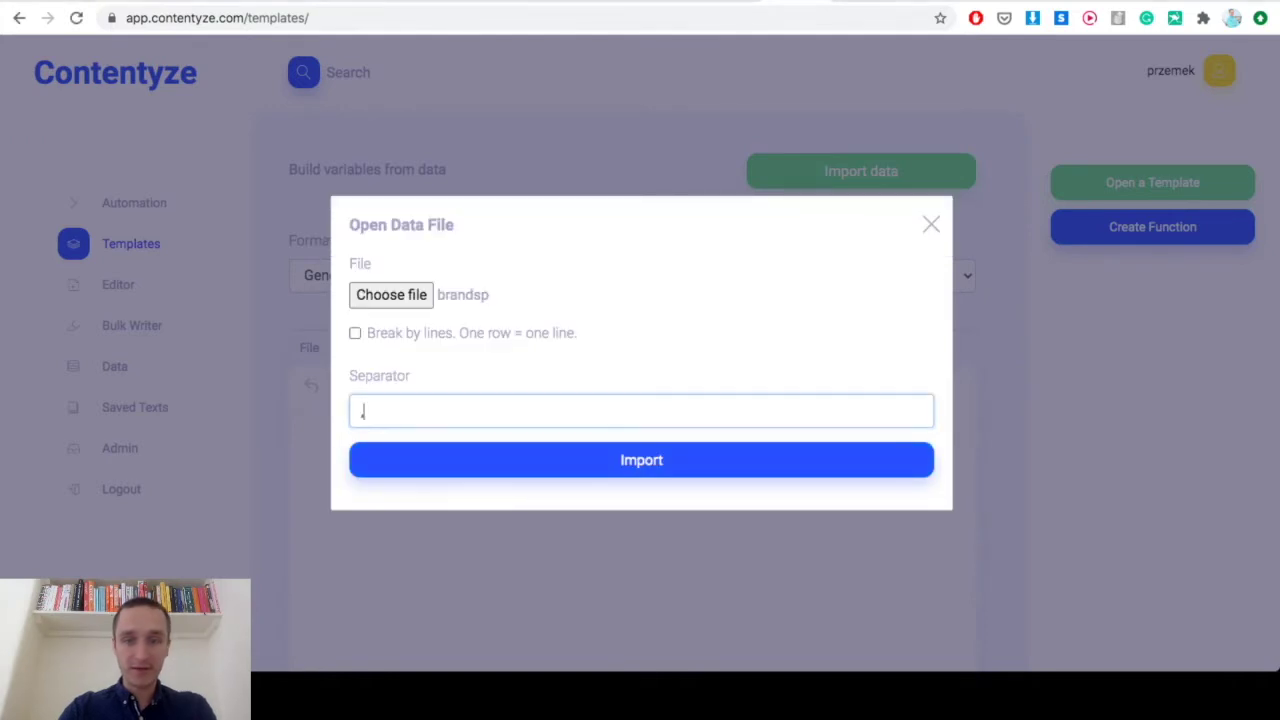
{"action": "key", "text": "BackSpace"}
{"action": "type", "text": ";"}
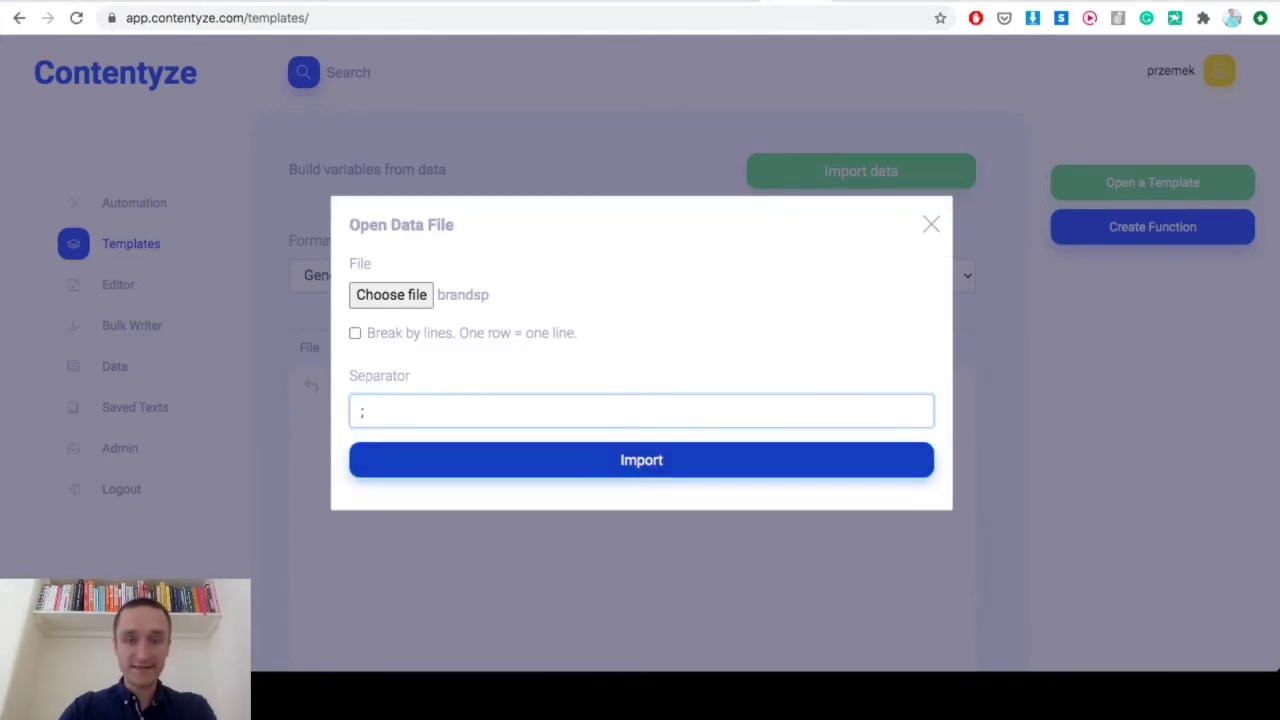
{"action": "key", "text": "Return"}
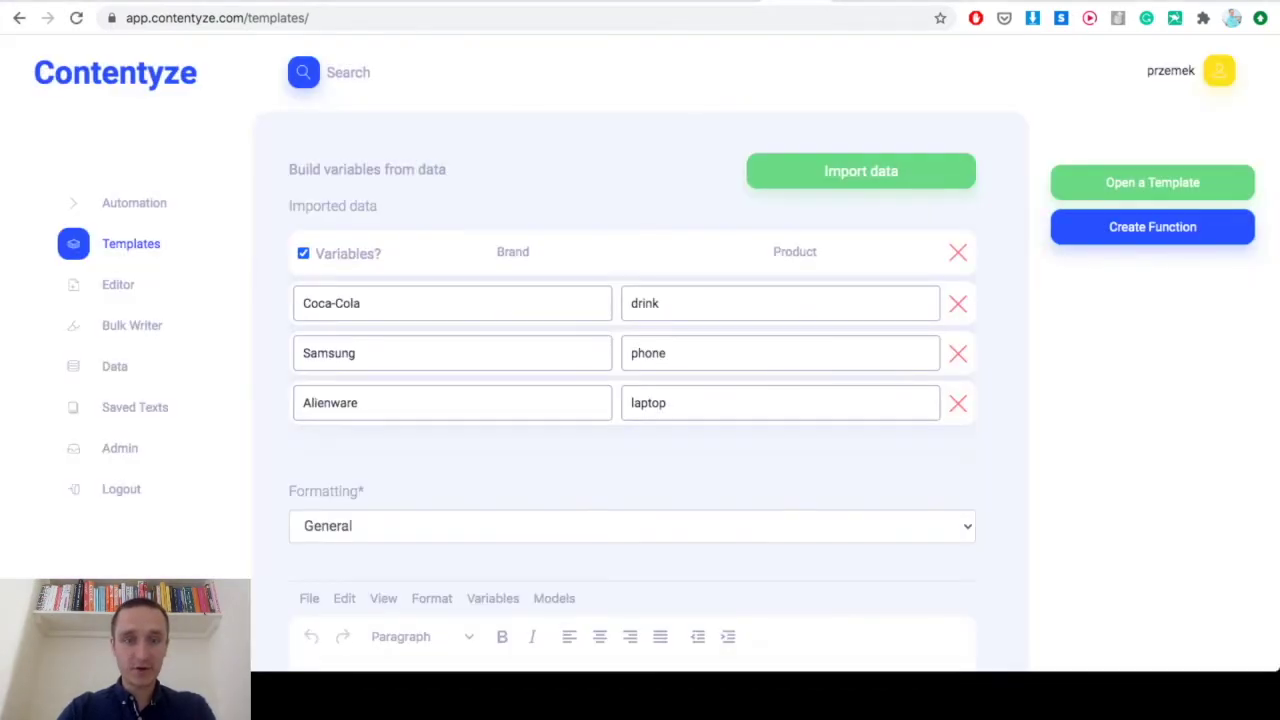
Make the Product entries plural in the imported data: drinks, phones and laptops
{"action": "scroll", "coordinate": [640, 400], "scroll_direction": "down", "scroll_amount": 2}
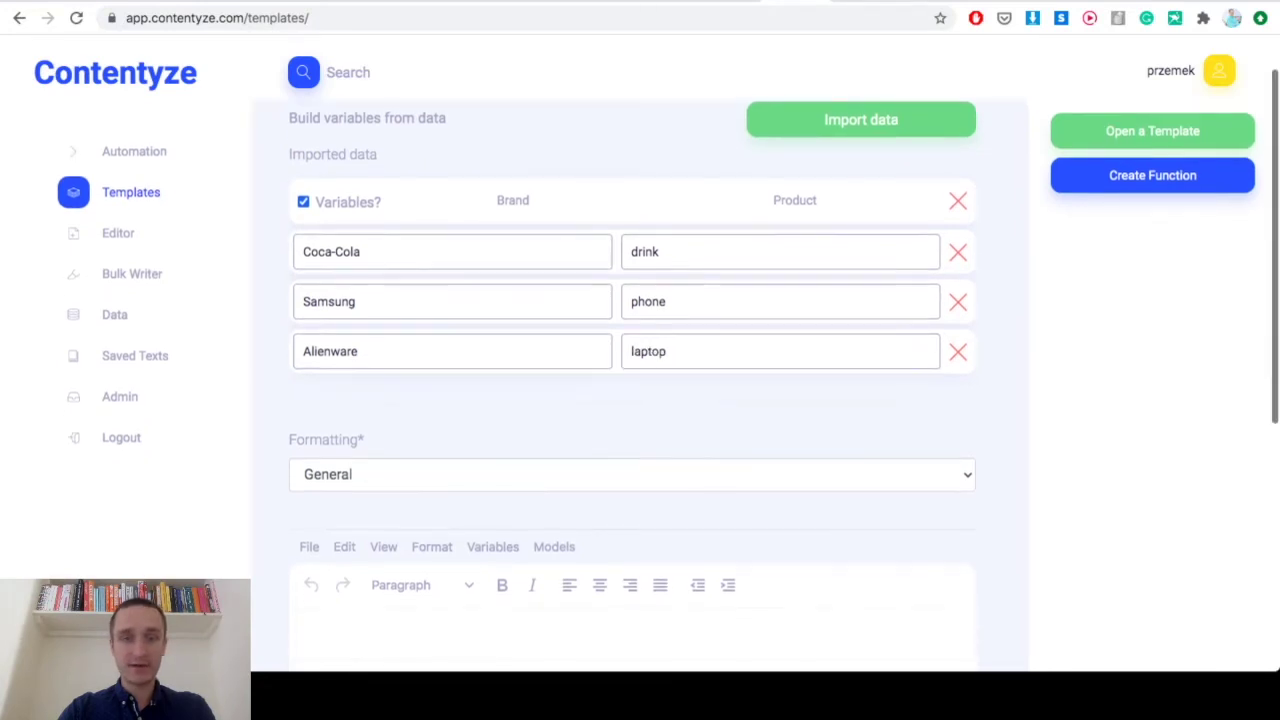
{"action": "scroll", "coordinate": [640, 400], "scroll_direction": "up", "scroll_amount": 1}
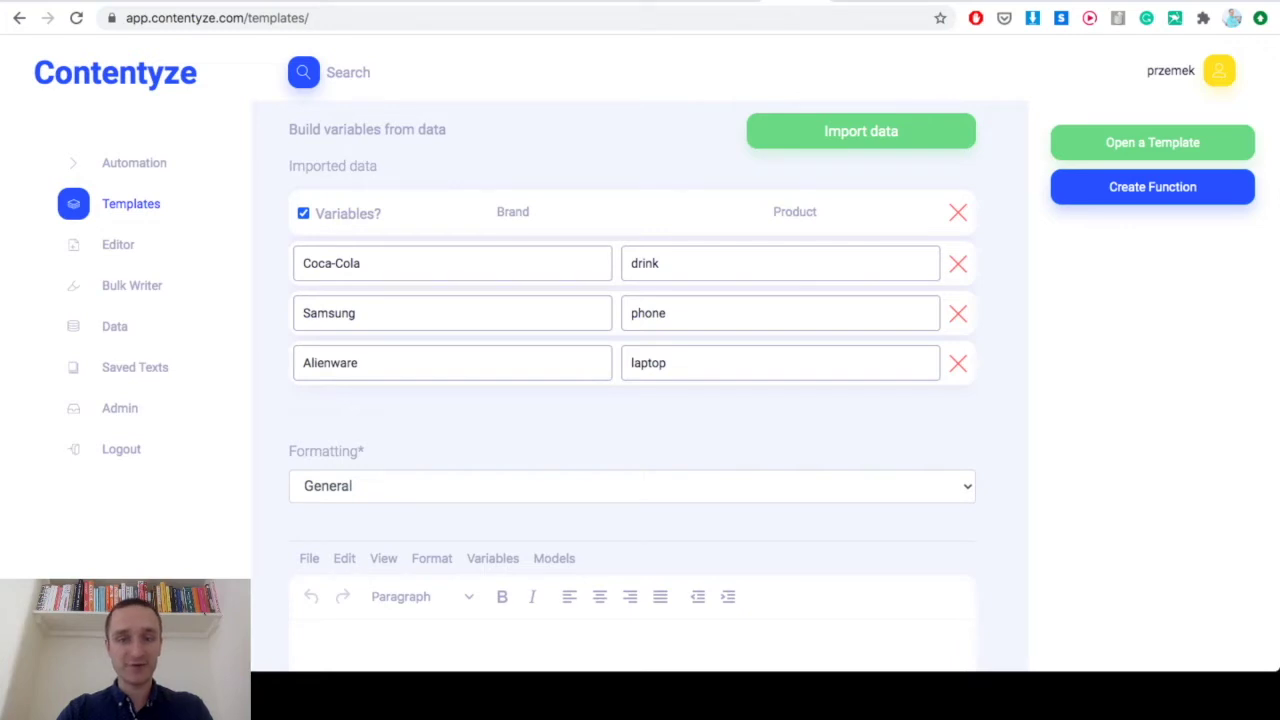
{"action": "left_click", "coordinate": [670, 313]}
{"action": "type", "text": "s"}
{"action": "left_click", "coordinate": [680, 363]}
{"action": "type", "text": "s"}
{"action": "left_click", "coordinate": [660, 263]}
{"action": "type", "text": "s"}
Turn the Variables option for the imported header row off and back on
{"action": "scroll", "coordinate": [640, 400], "scroll_direction": "down", "scroll_amount": 1}
{"action": "scroll", "coordinate": [640, 400], "scroll_direction": "down", "scroll_amount": 1}
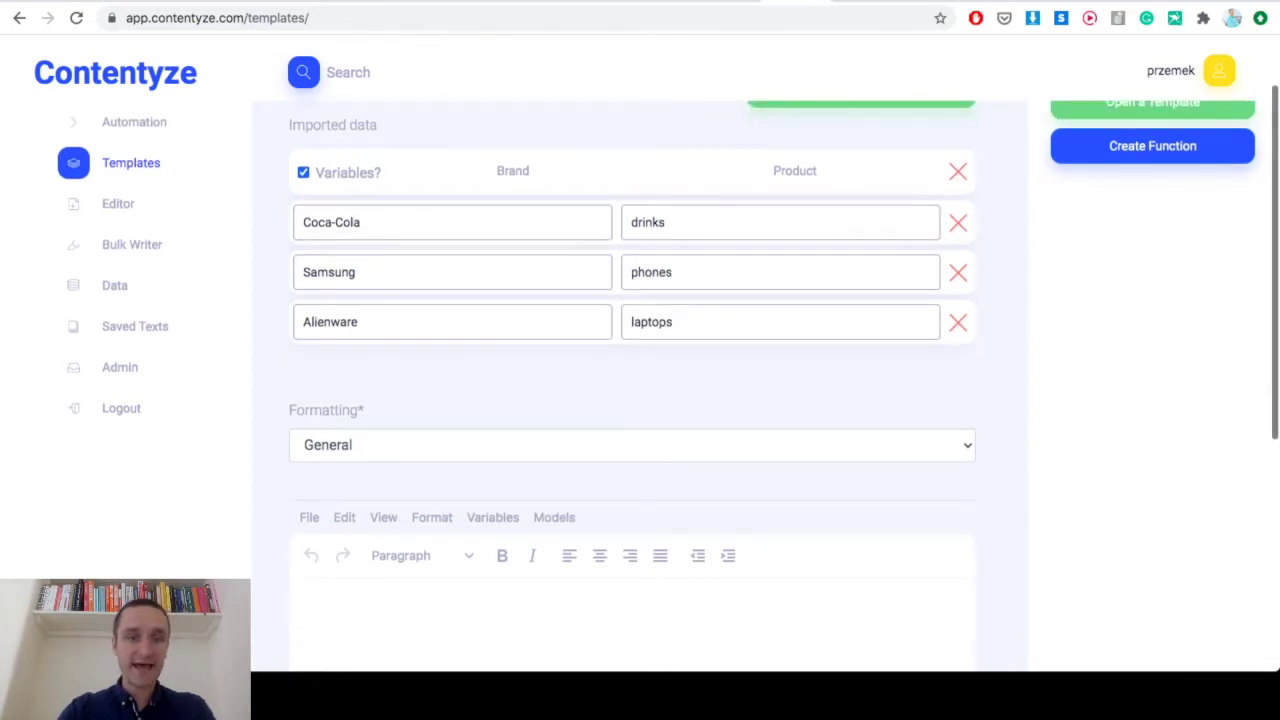
{"action": "scroll", "coordinate": [640, 400], "scroll_direction": "up", "scroll_amount": 3}
{"action": "scroll", "coordinate": [640, 400], "scroll_direction": "down", "scroll_amount": 3}
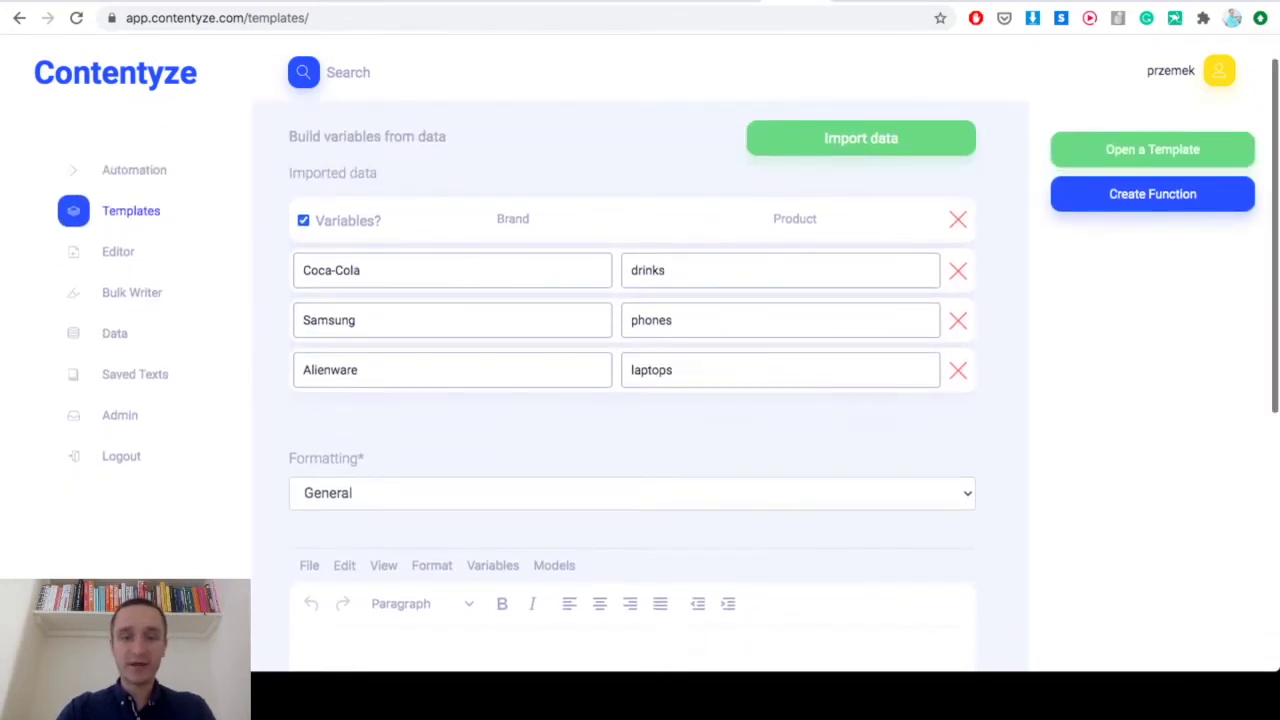
{"action": "scroll", "coordinate": [640, 400], "scroll_direction": "up", "scroll_amount": 1}
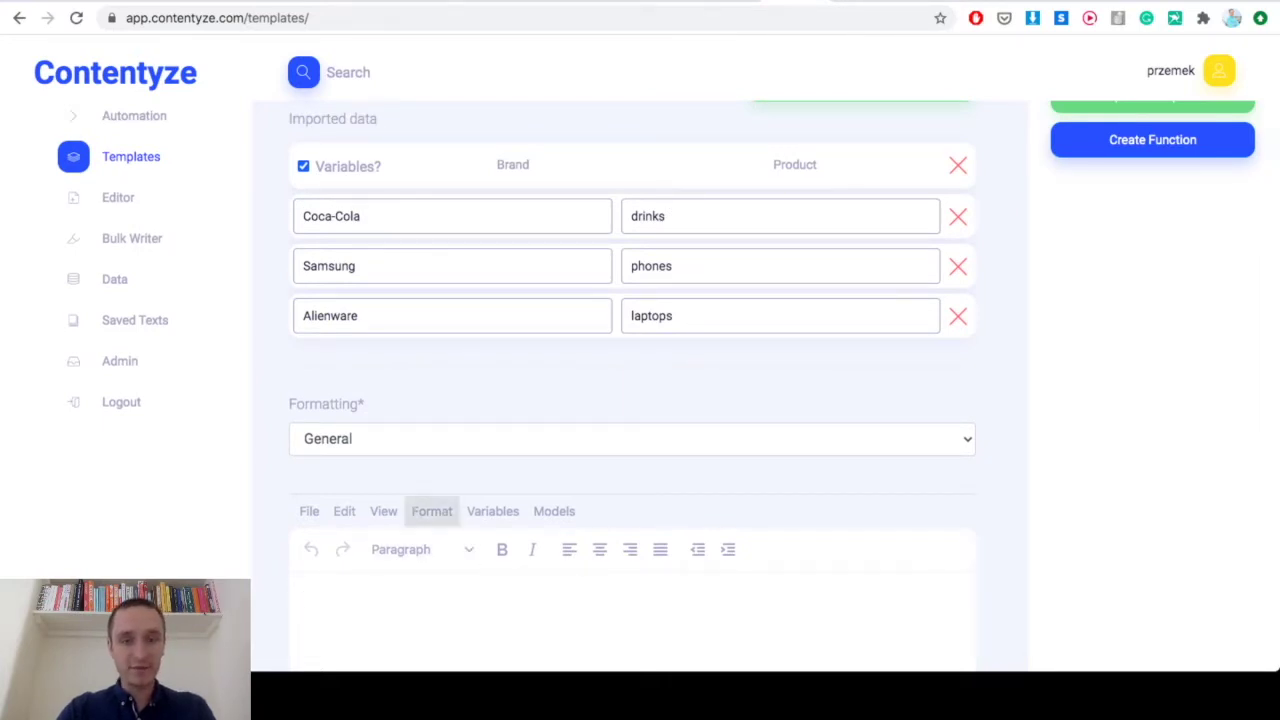
{"action": "scroll", "coordinate": [640, 400], "scroll_direction": "up", "scroll_amount": 1}
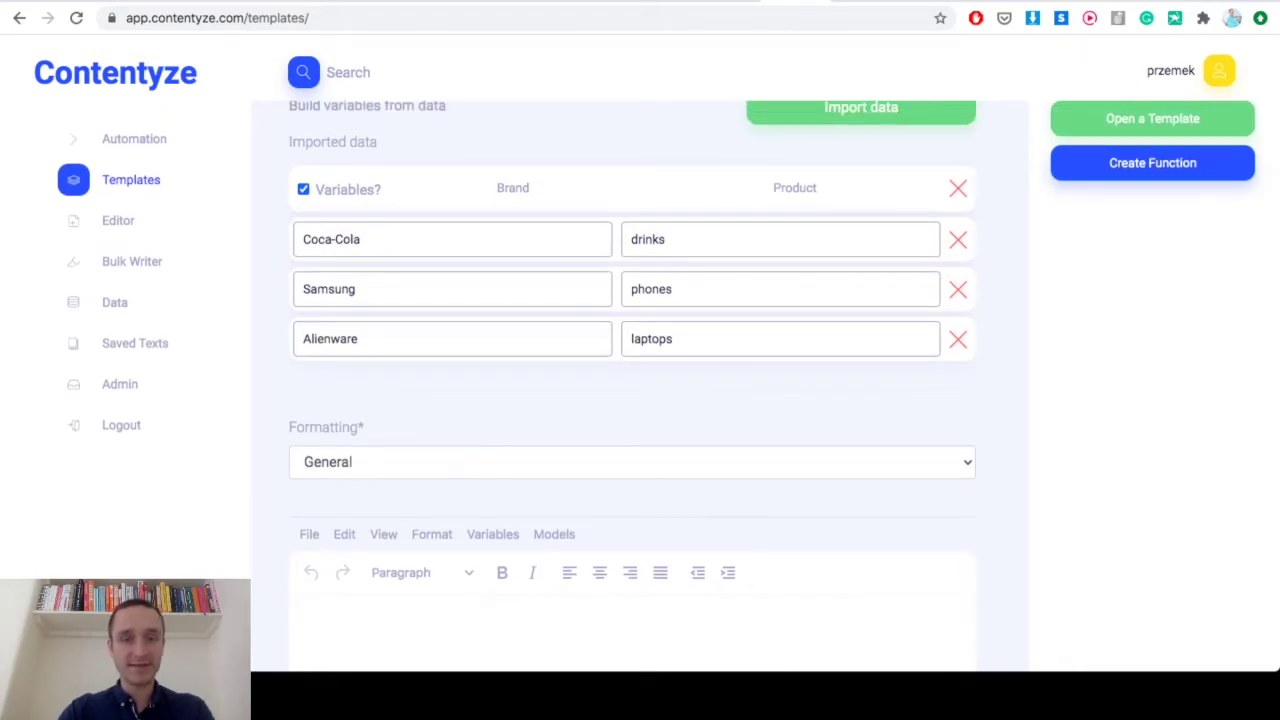
{"action": "left_click", "coordinate": [303, 189]}
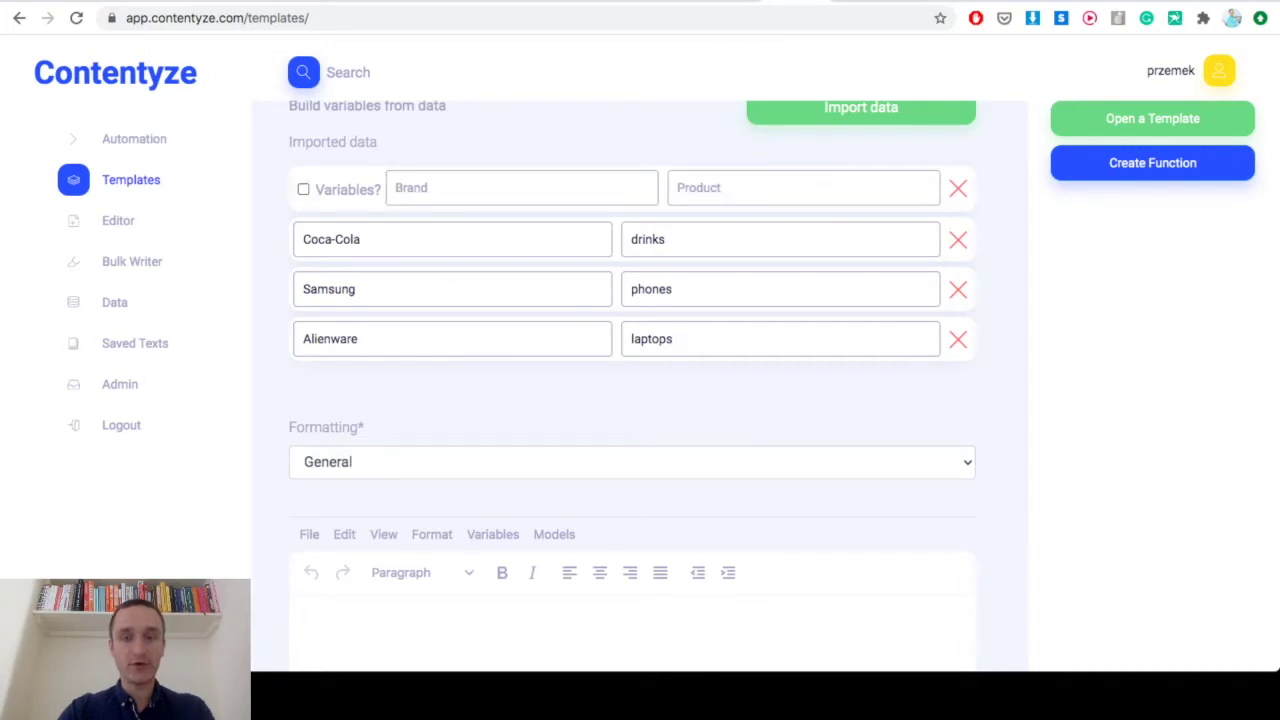
{"action": "left_click", "coordinate": [303, 189]}
Write the variables [[Brand]] and [[Product]] on the first line of the template text, leaving space between them
{"action": "scroll", "coordinate": [632, 400], "scroll_direction": "down", "scroll_amount": 2}
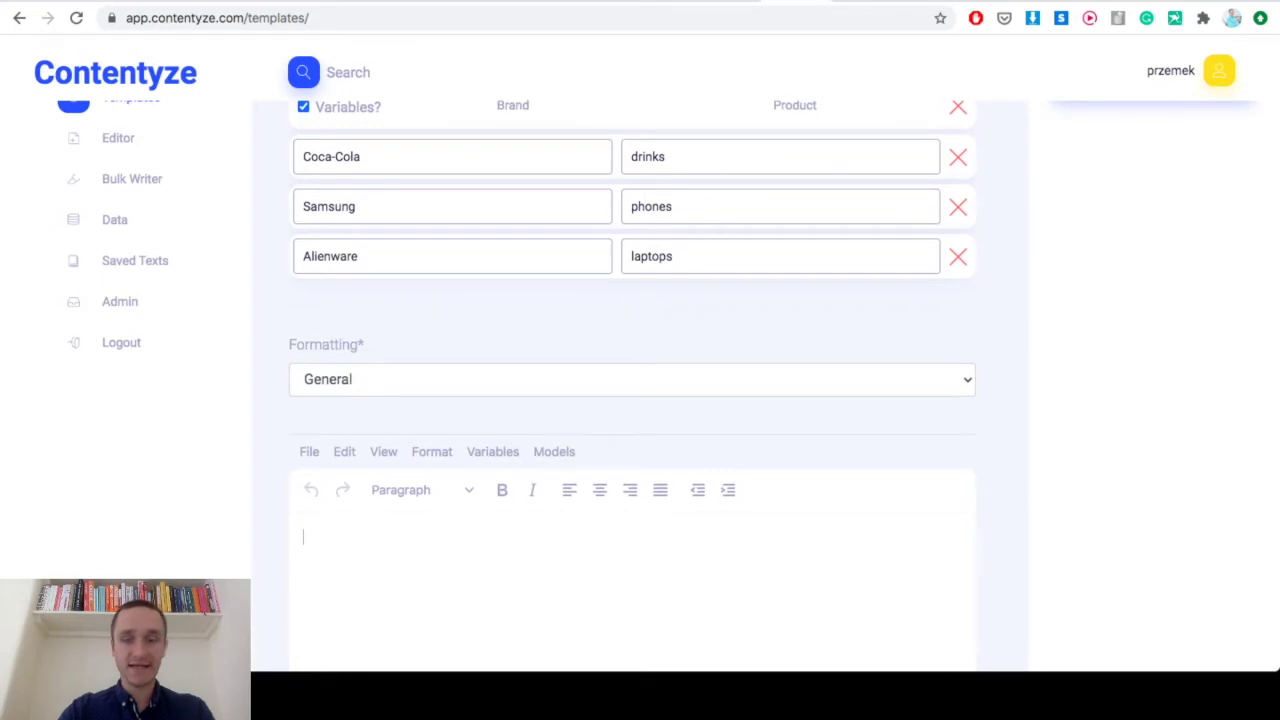
{"action": "type", "text": "["}
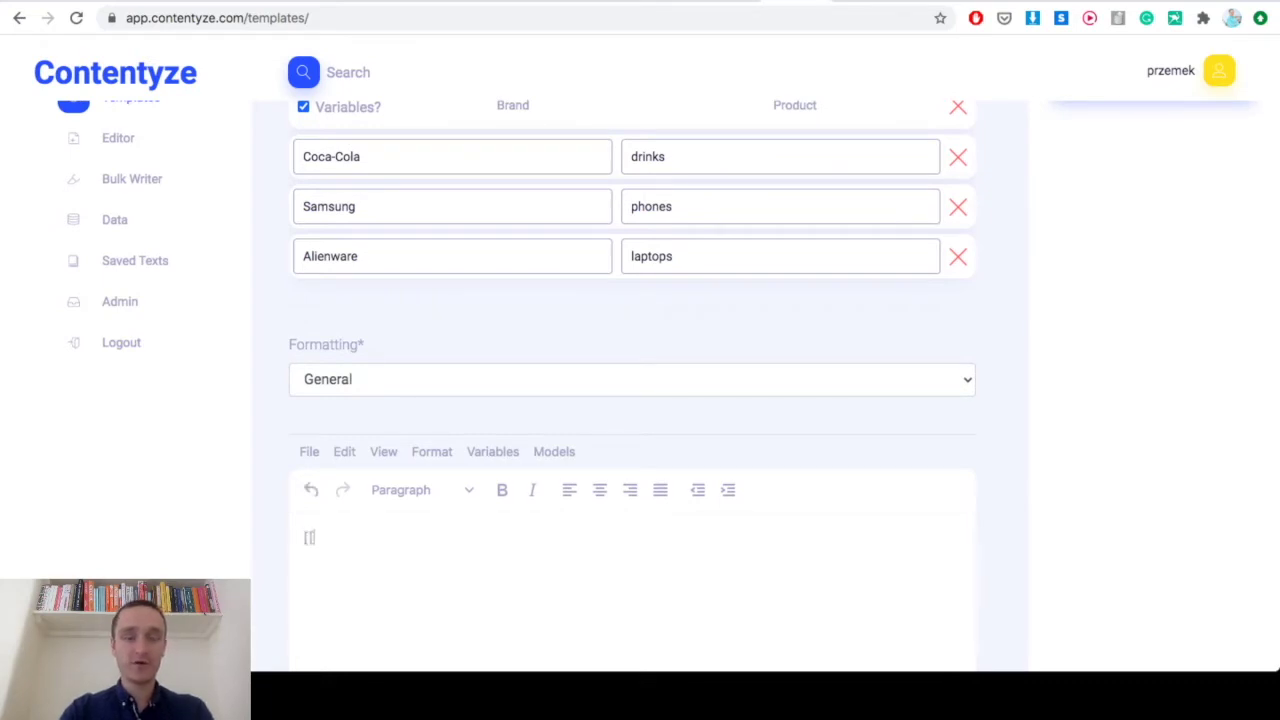
{"action": "type", "text": "[Brand]]"}
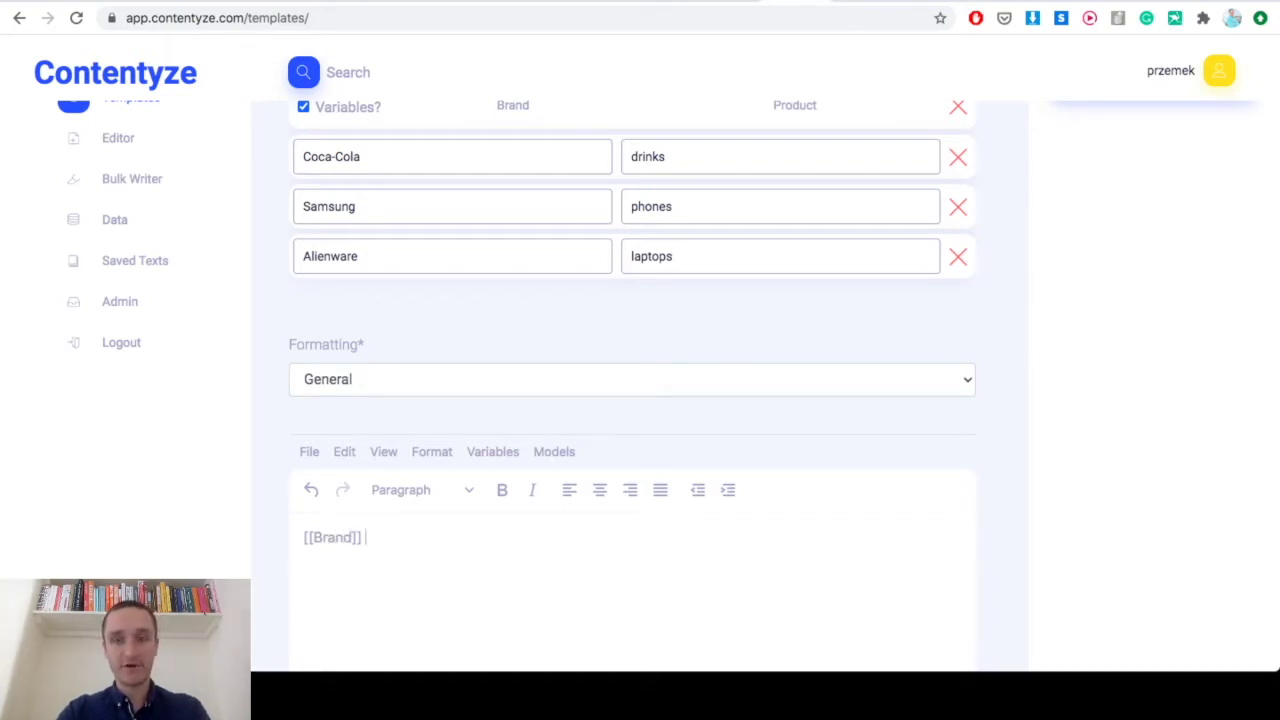
{"action": "type", "text": "[["}
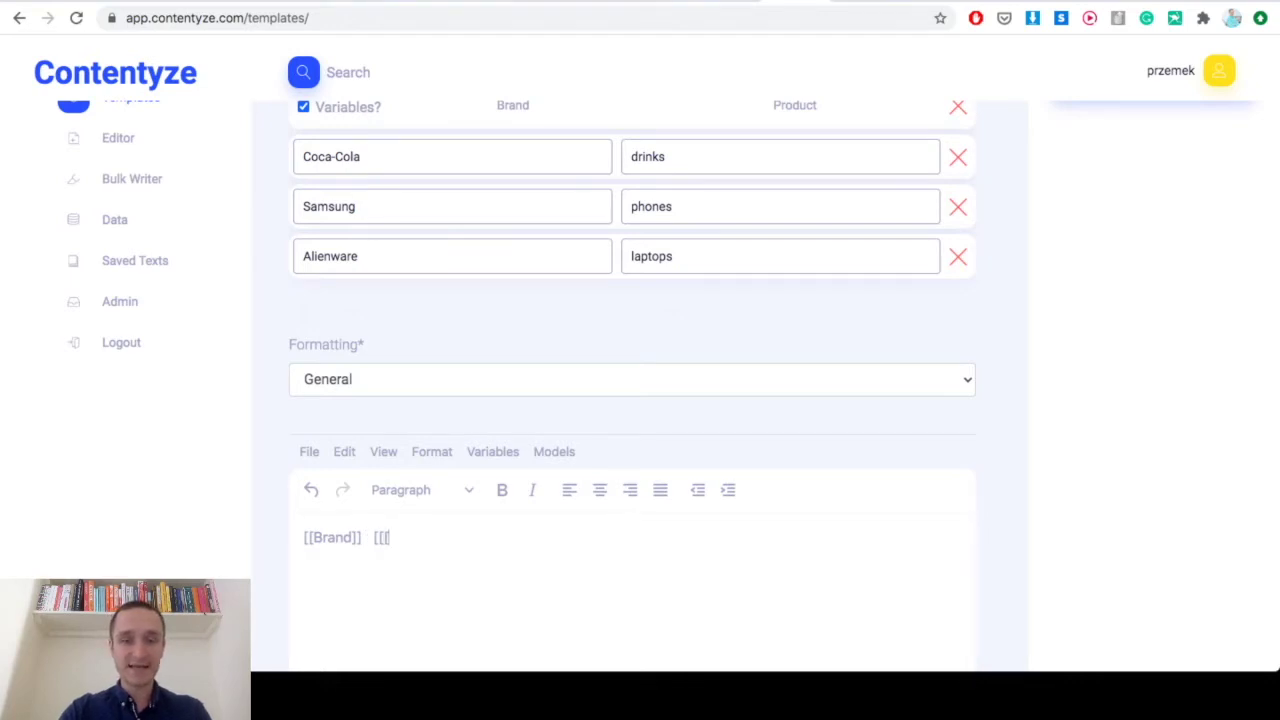
{"action": "type", "text": "Product]]"}
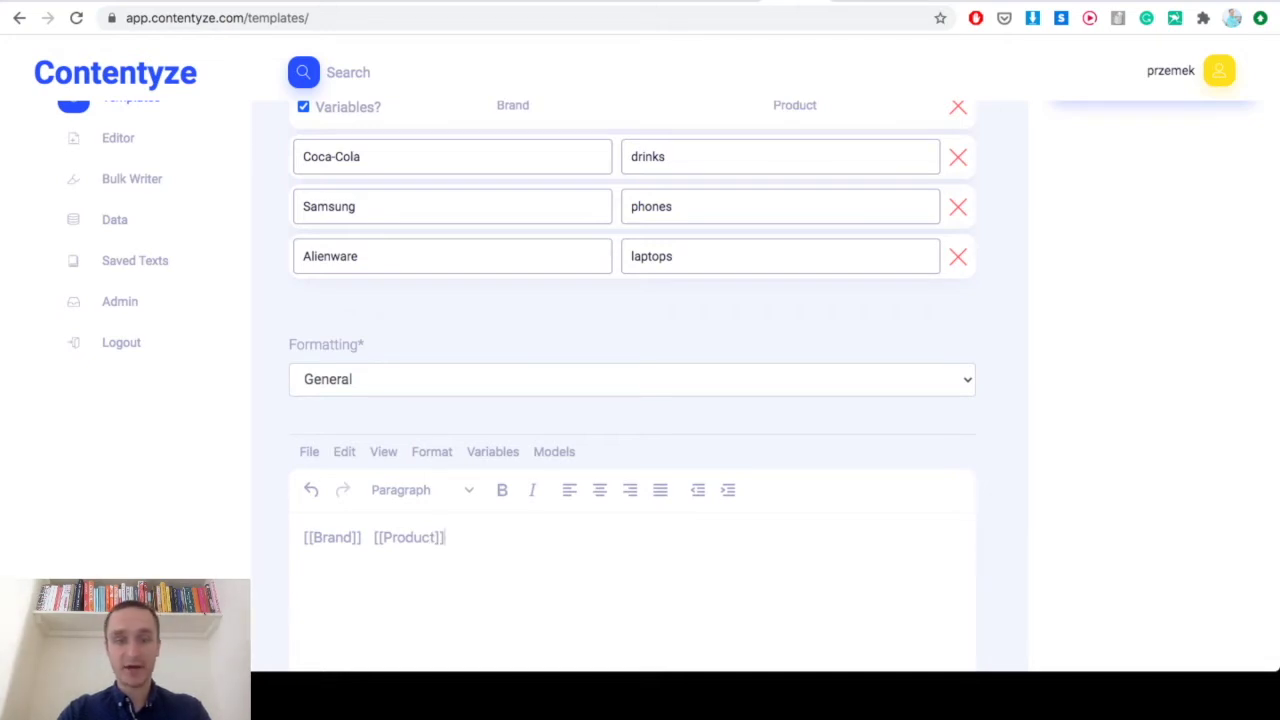
Preview the template containing only the two variables, and close the preview
{"action": "scroll", "coordinate": [640, 380], "scroll_direction": "down", "scroll_amount": 5}
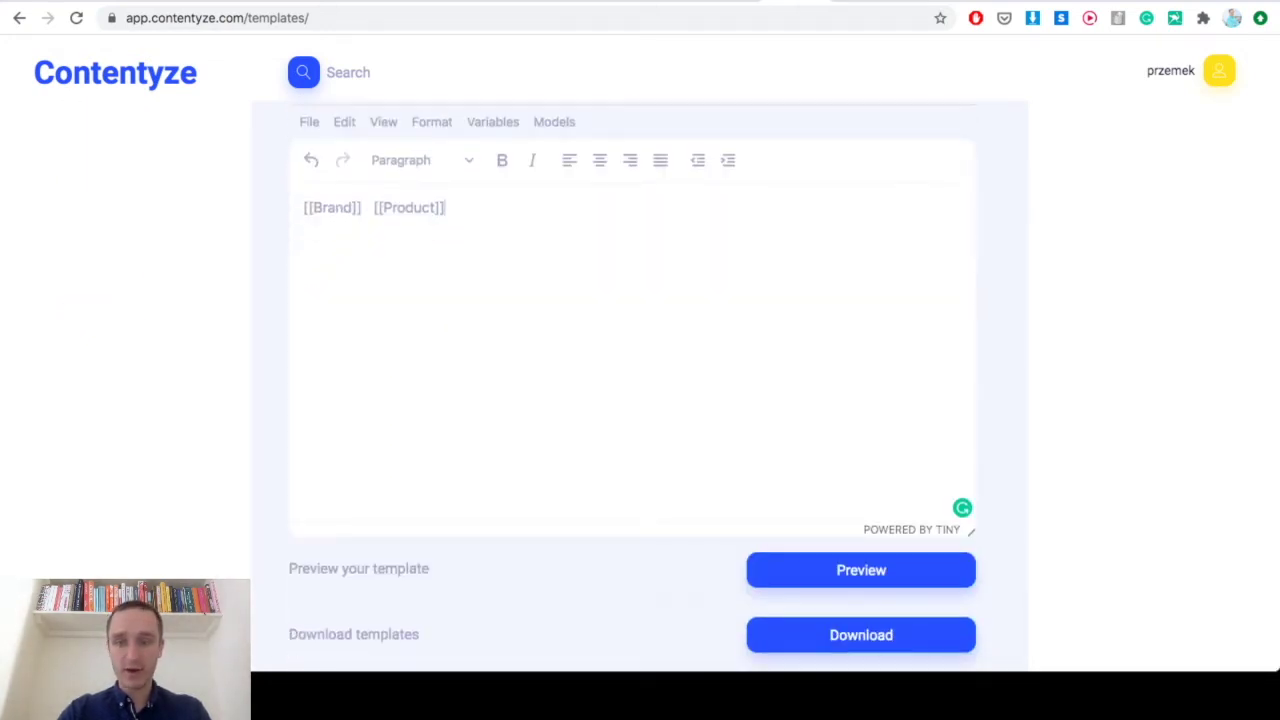
{"action": "left_click", "coordinate": [861, 570]}
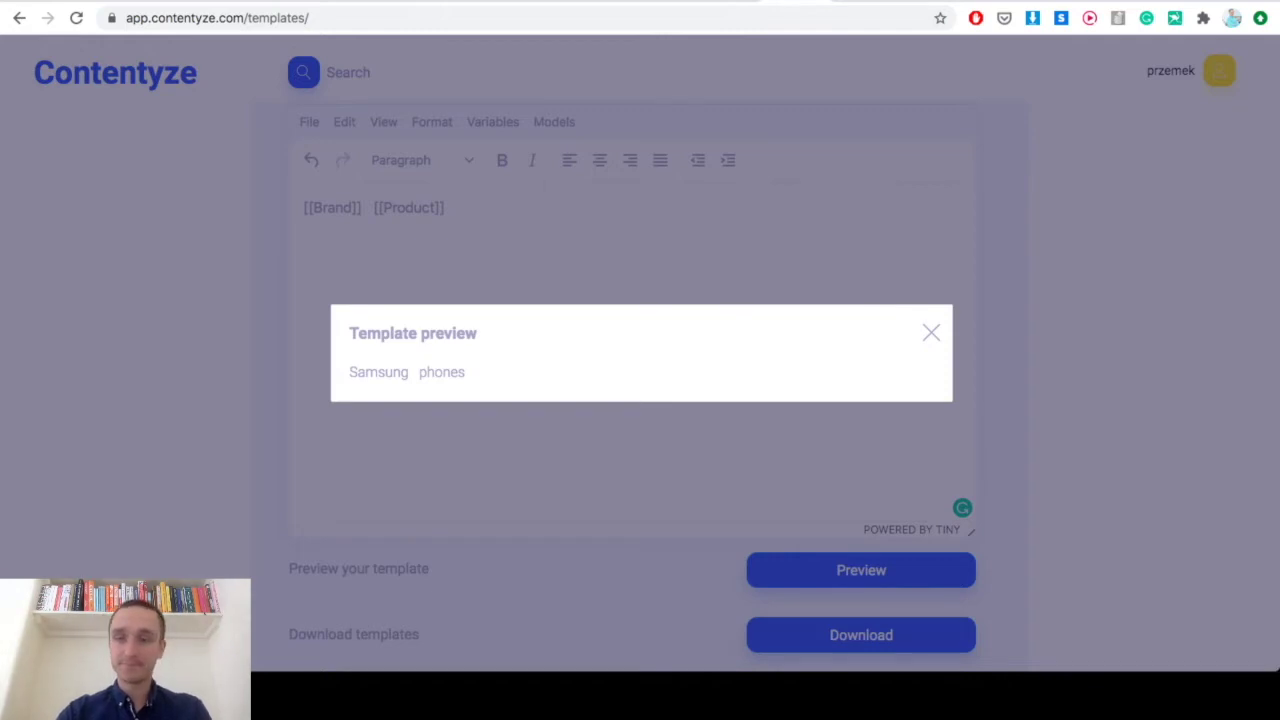
{"action": "left_click", "coordinate": [931, 332]}
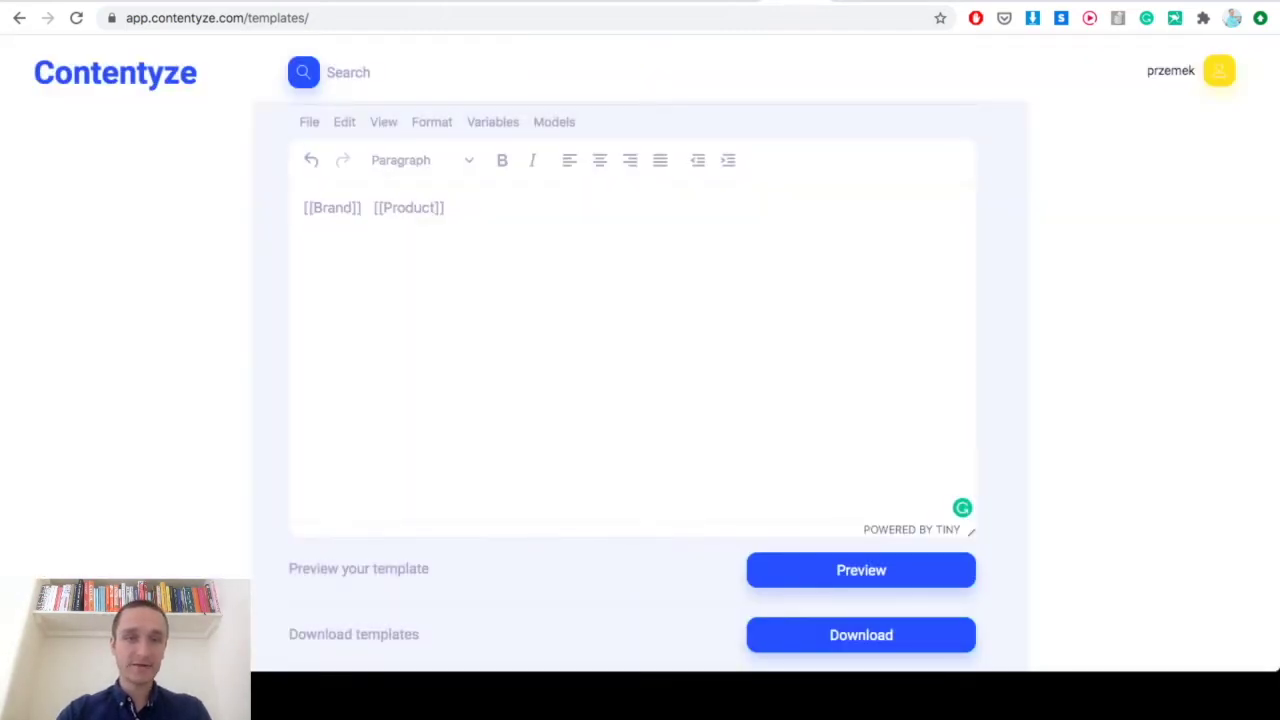
Insert the word "produces" between the Brand and Product variables and preview the resulting sentence
{"action": "key", "text": "Left"}
{"action": "type", "text": "produces"}
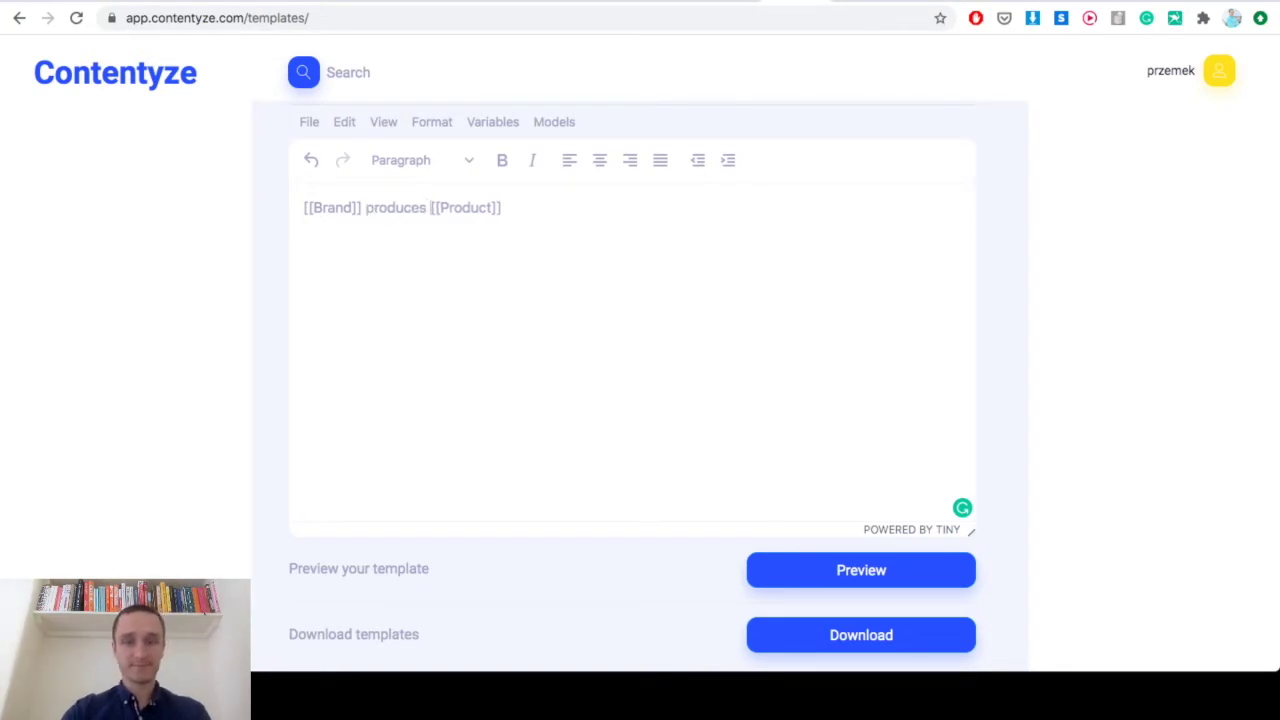
{"action": "left_click", "coordinate": [861, 570]}
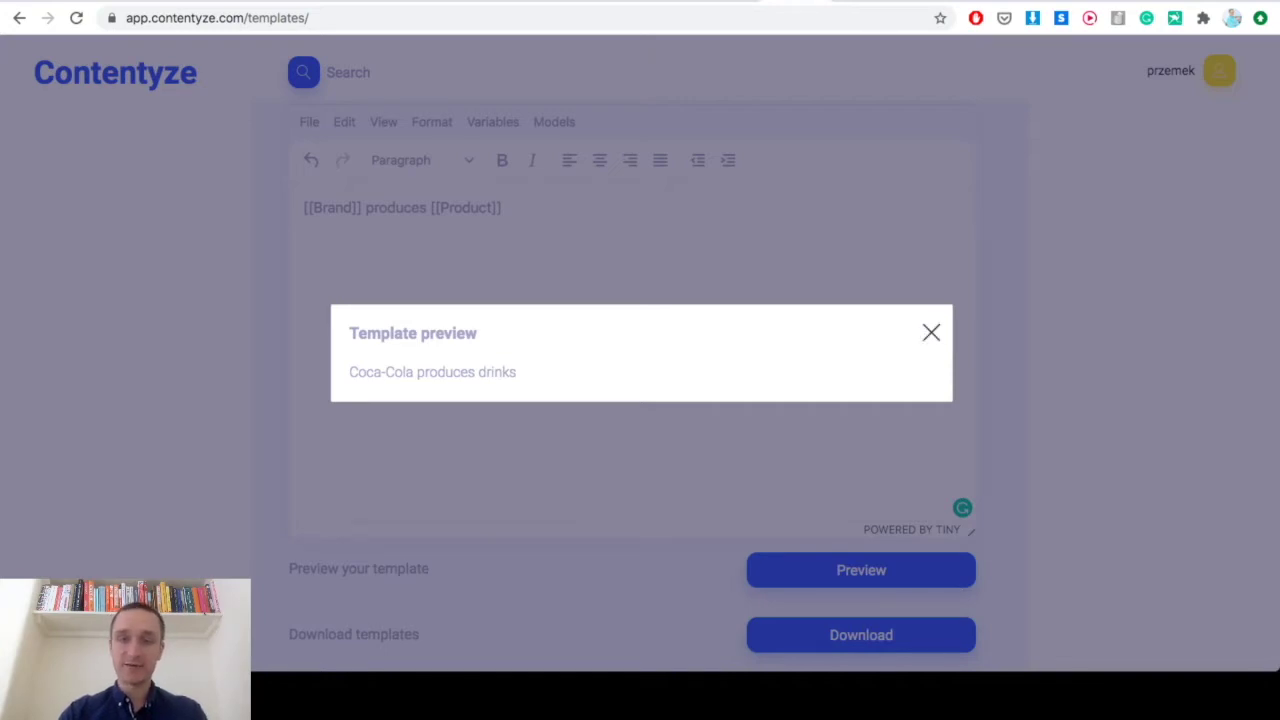
{"action": "left_click", "coordinate": [931, 332]}
Add a second template line reading "[[row_1]] produces [[row_2]]" below the first sentence
{"action": "scroll", "coordinate": [632, 400], "scroll_direction": "up", "scroll_amount": 5}
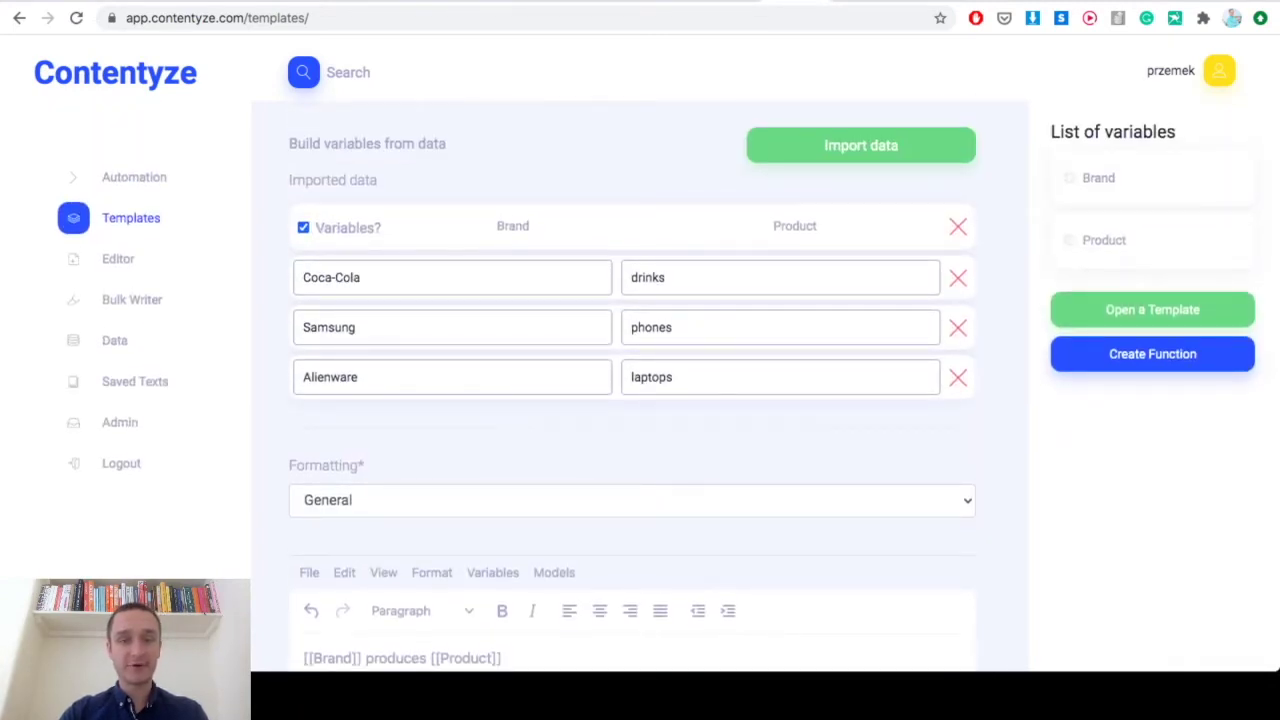
{"action": "scroll", "coordinate": [632, 400], "scroll_direction": "down", "scroll_amount": 1}
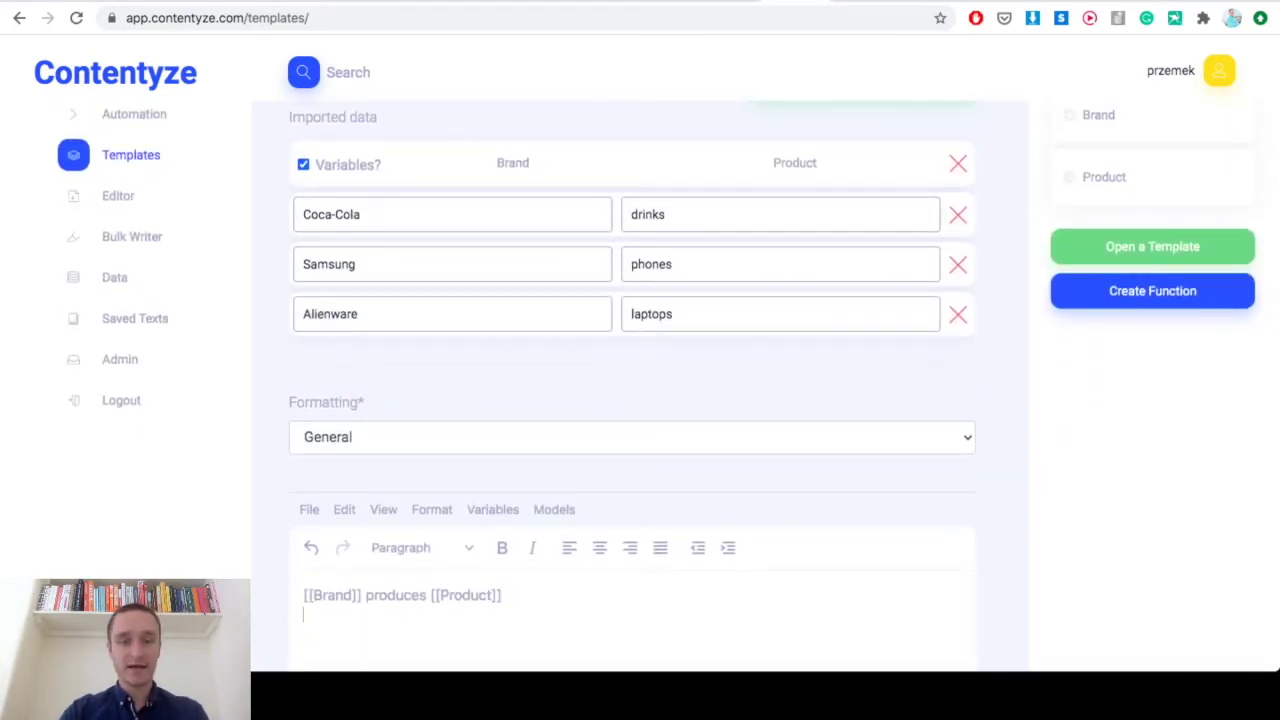
{"action": "scroll", "coordinate": [632, 400], "scroll_direction": "down", "scroll_amount": 1}
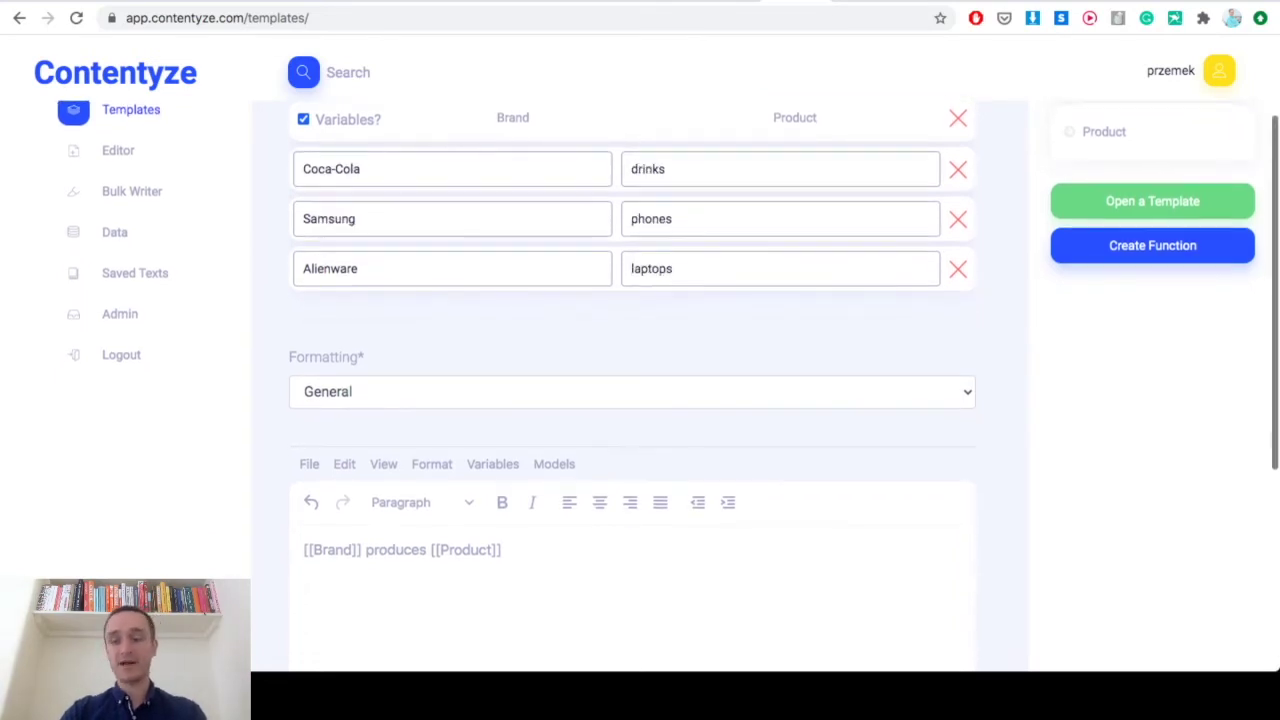
{"action": "type", "text": "[["}
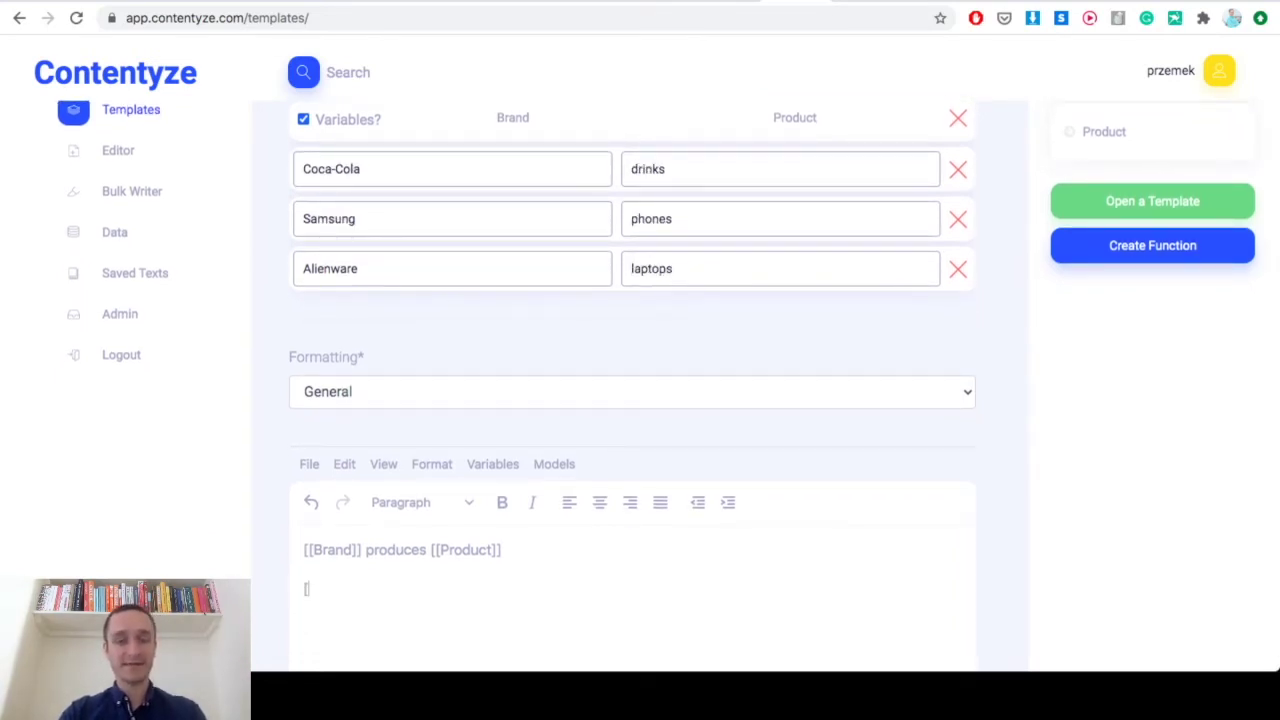
{"action": "type", "text": "row_1]] "}
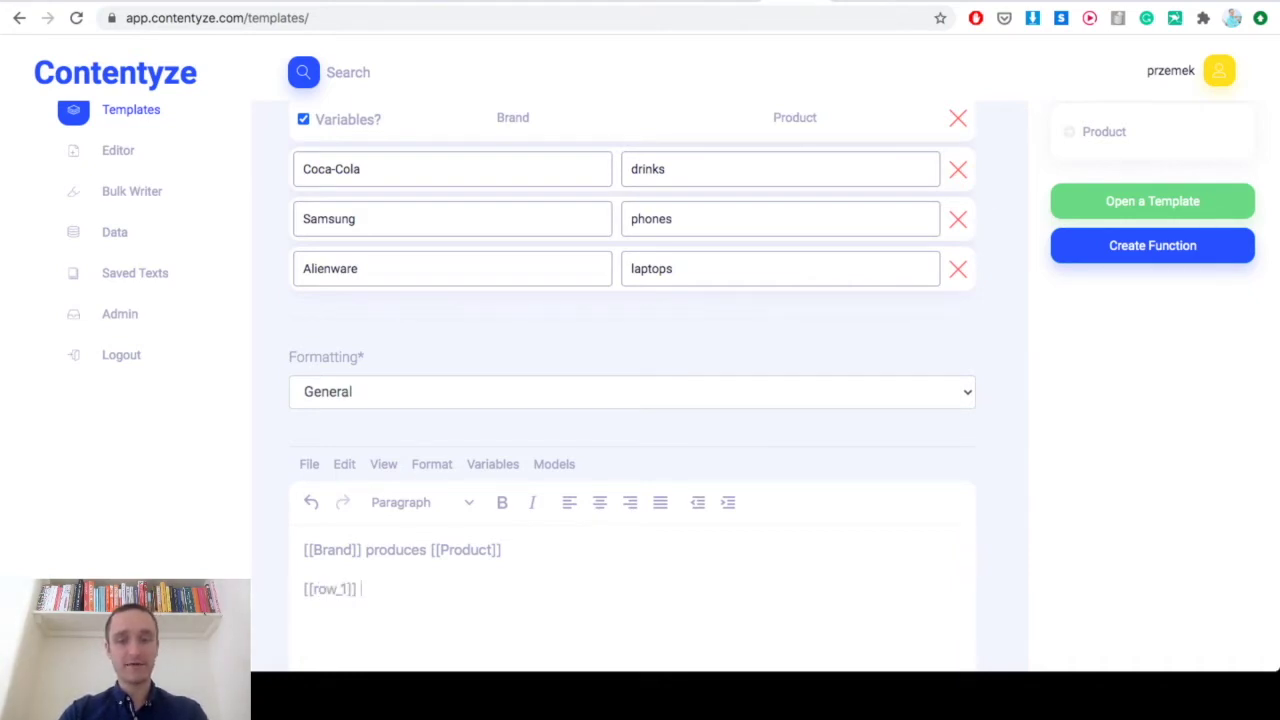
{"action": "type", "text": "produces [["}
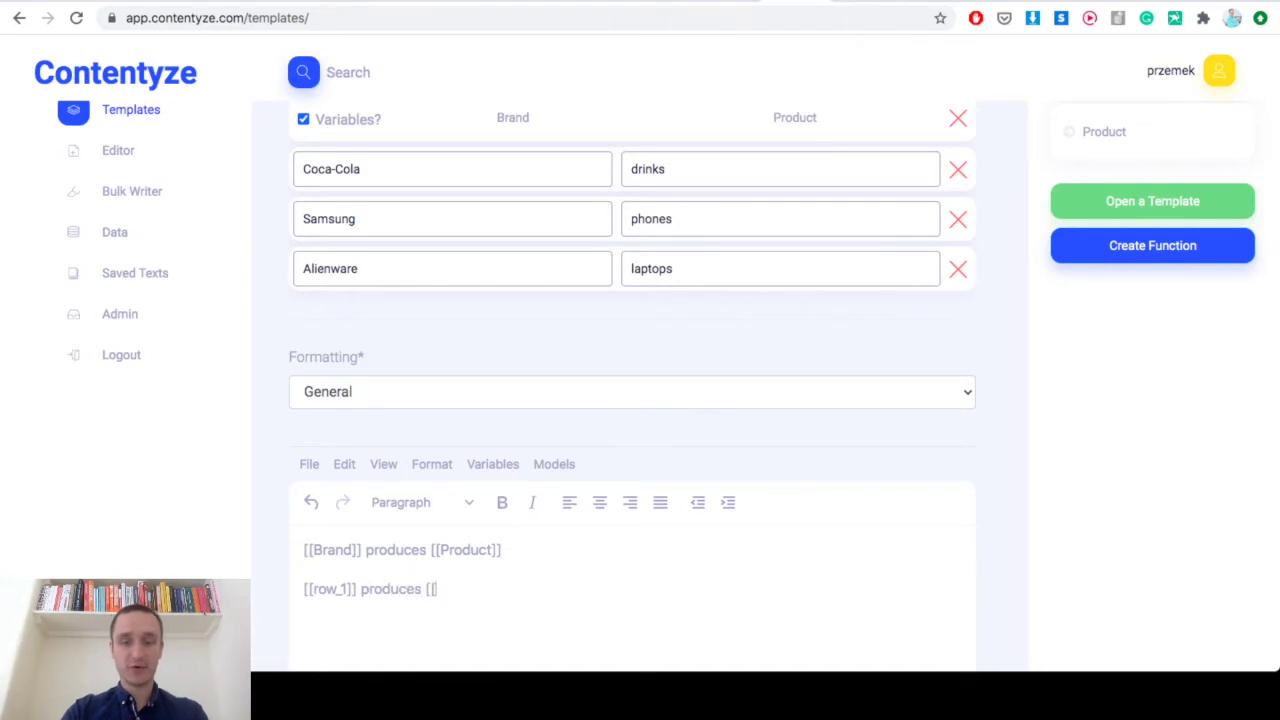
{"action": "type", "text": "row_2]]"}
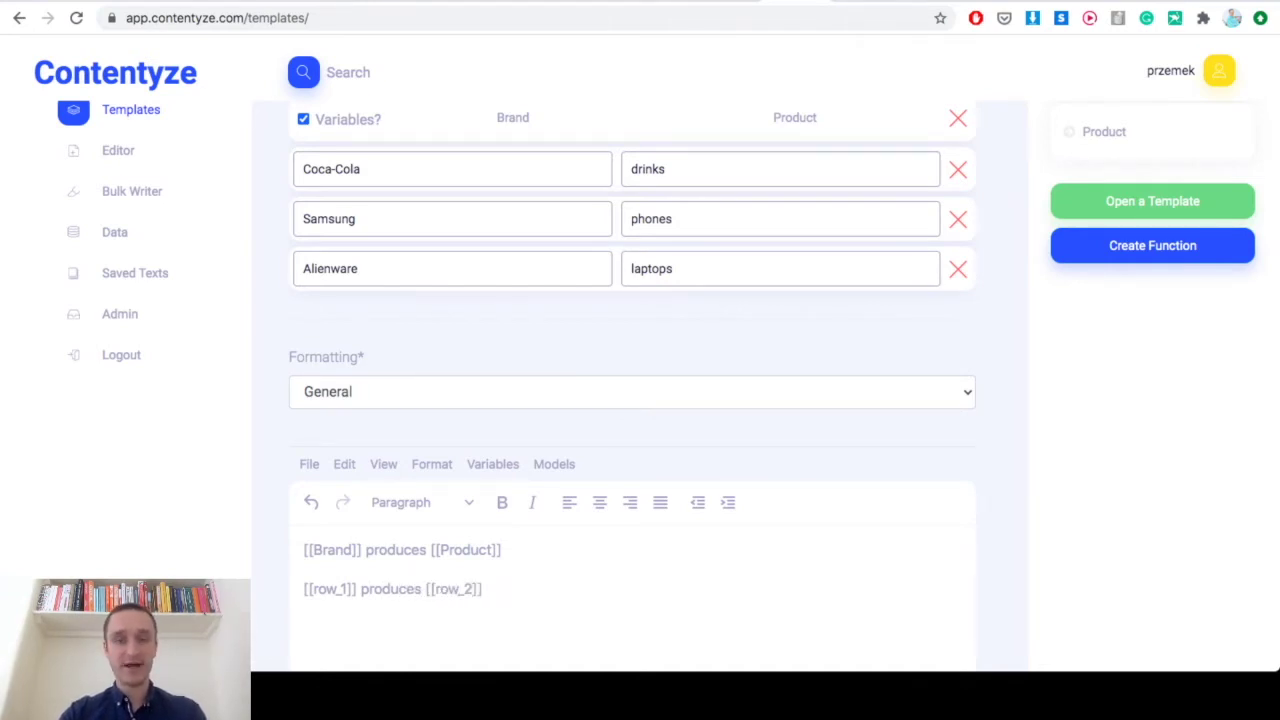
Preview the two-line template to compare the named and row-based variables, and close the preview
{"action": "scroll", "coordinate": [632, 400], "scroll_direction": "down", "scroll_amount": 5}
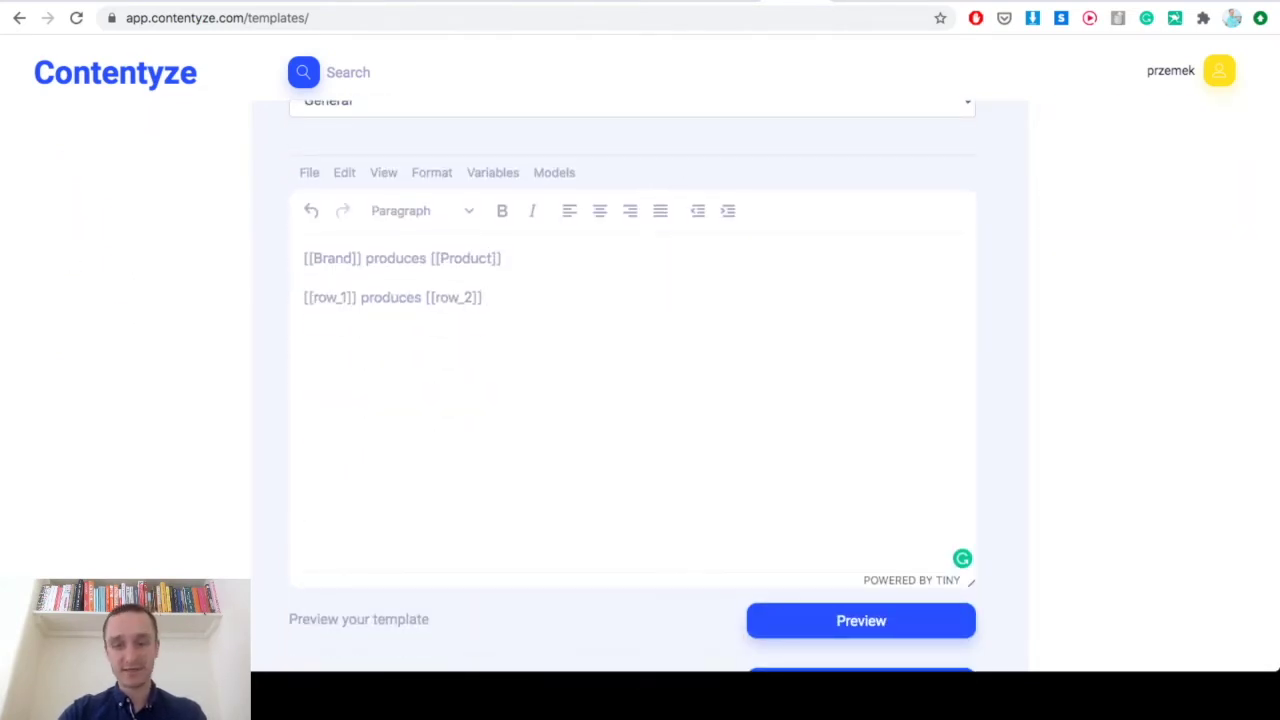
{"action": "left_click", "coordinate": [861, 620]}
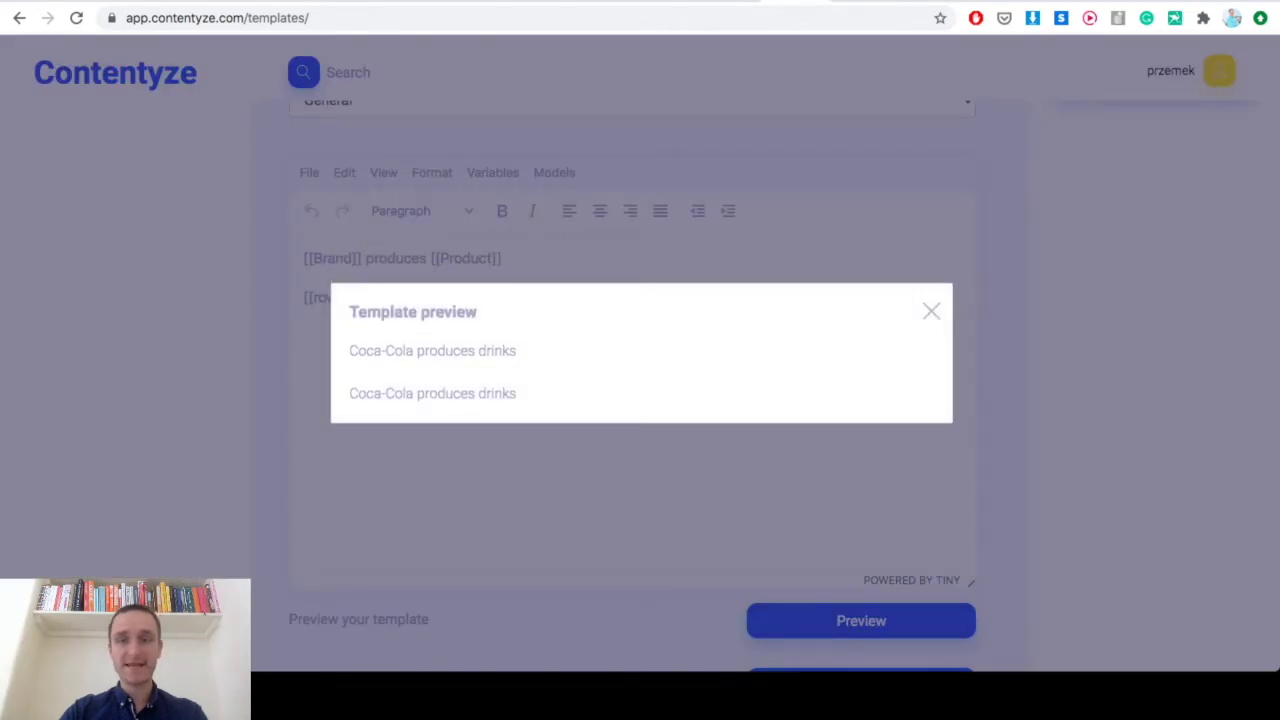
{"action": "left_click", "coordinate": [931, 311]}
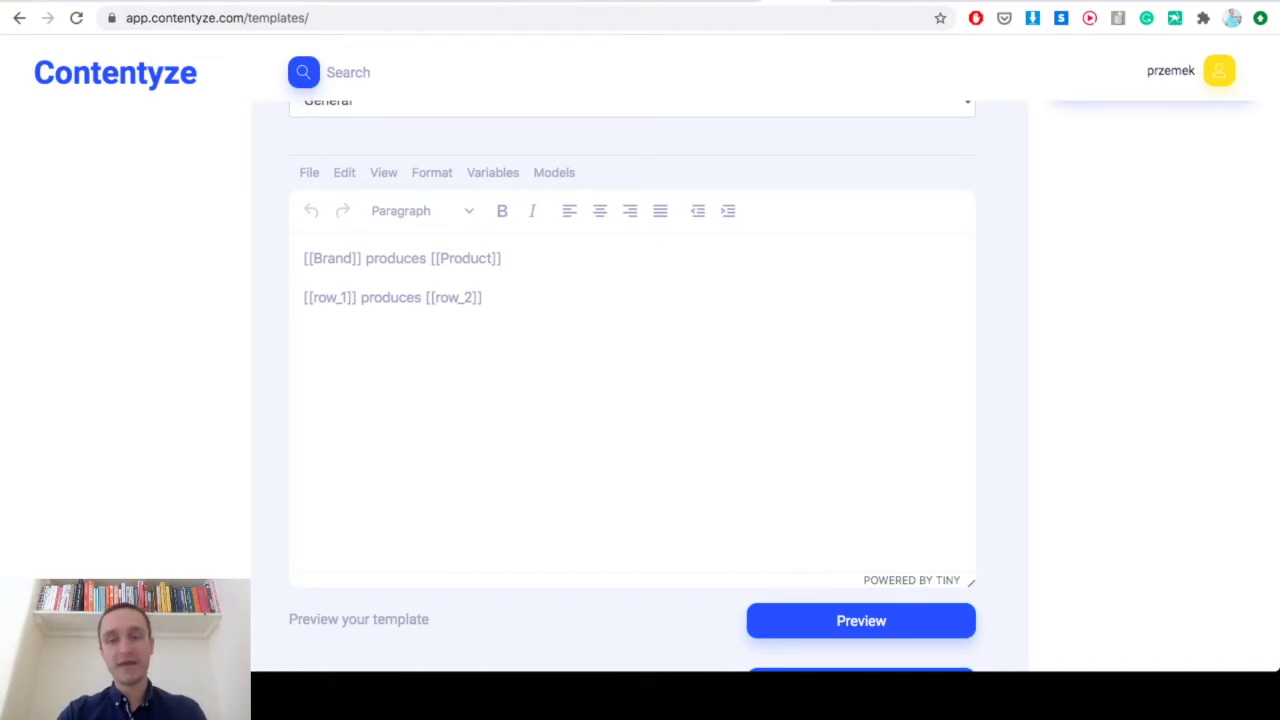
{"action": "scroll", "coordinate": [640, 386], "scroll_direction": "down", "scroll_amount": 2}
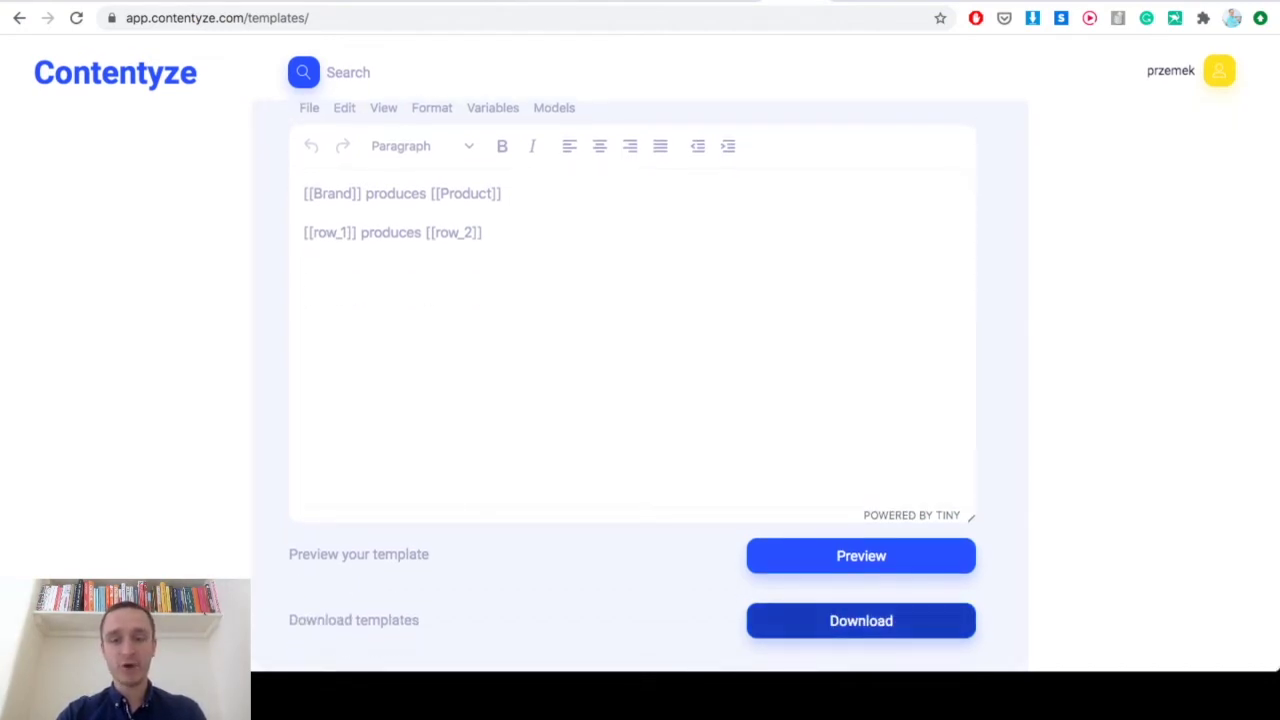
{"action": "scroll", "coordinate": [861, 620], "scroll_direction": "up", "scroll_amount": 5}
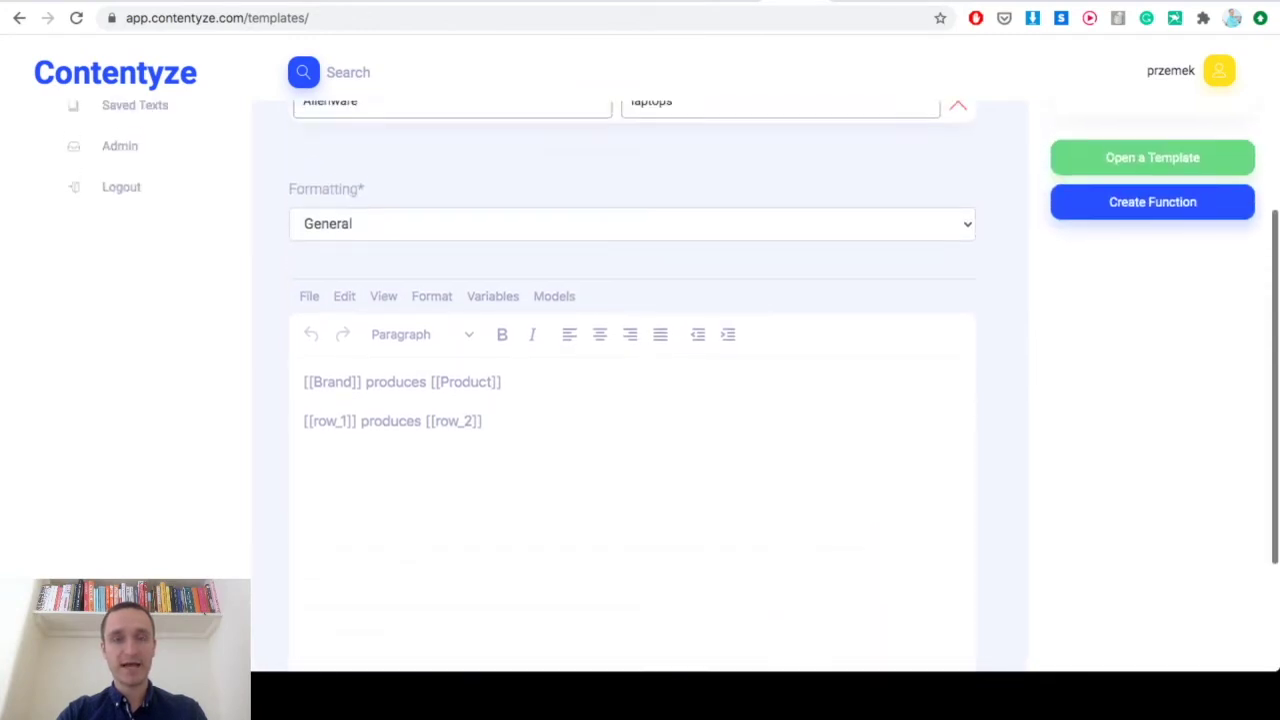
{"action": "scroll", "coordinate": [640, 400], "scroll_direction": "up", "scroll_amount": 3}
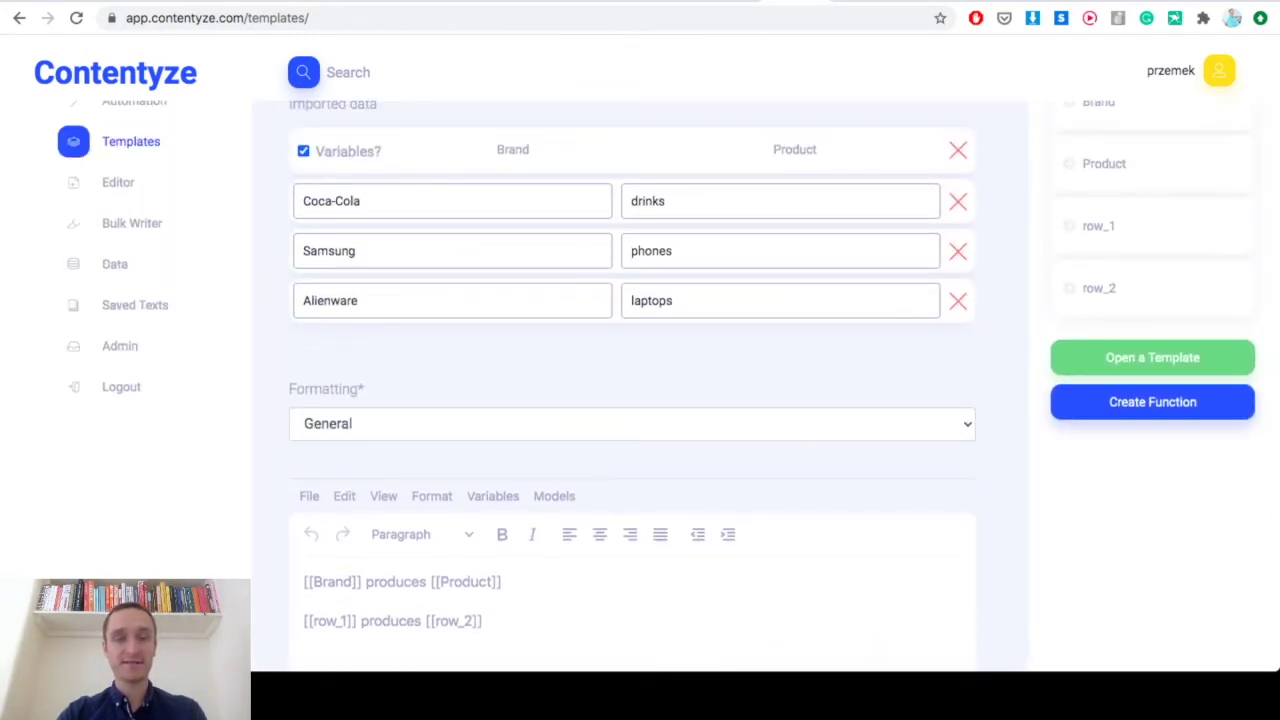
Start a new line below the two template sentences and insert the General model's Short Text block there
{"action": "scroll", "coordinate": [640, 400], "scroll_direction": "down", "scroll_amount": 1}
{"action": "scroll", "coordinate": [640, 400], "scroll_direction": "up", "scroll_amount": 1}
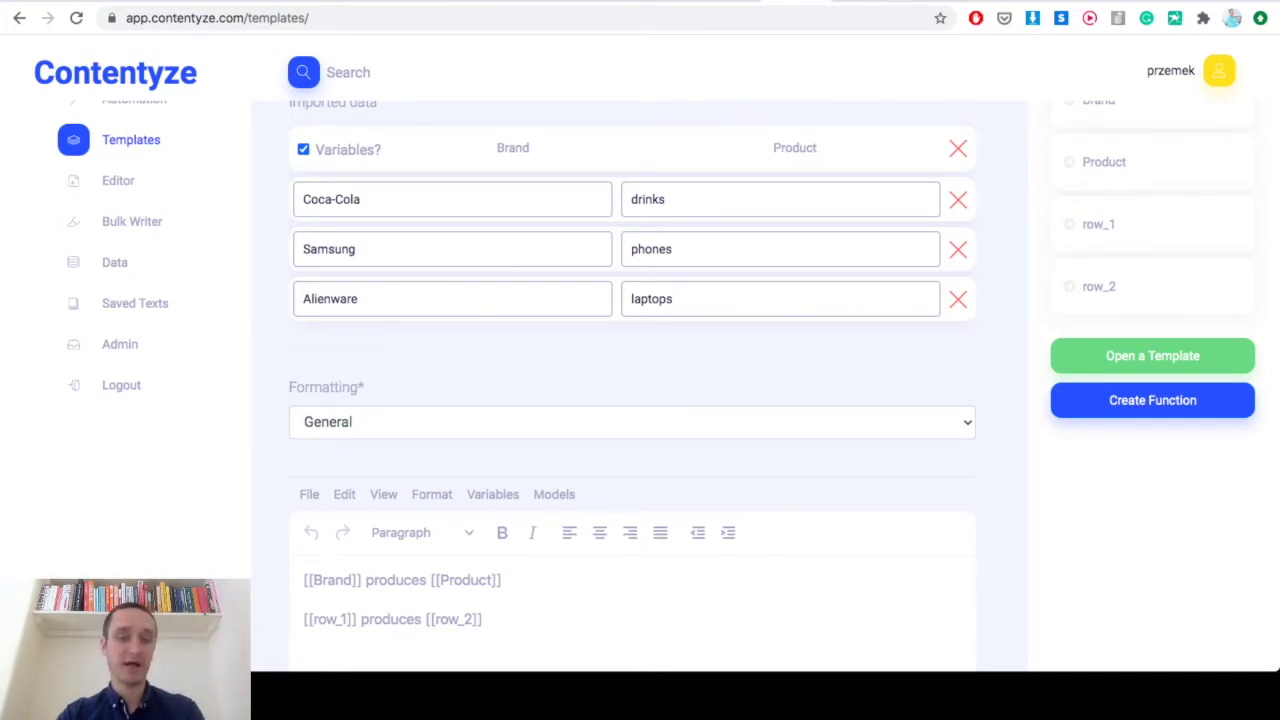
{"action": "scroll", "coordinate": [657, 364], "scroll_direction": "down", "scroll_amount": 2}
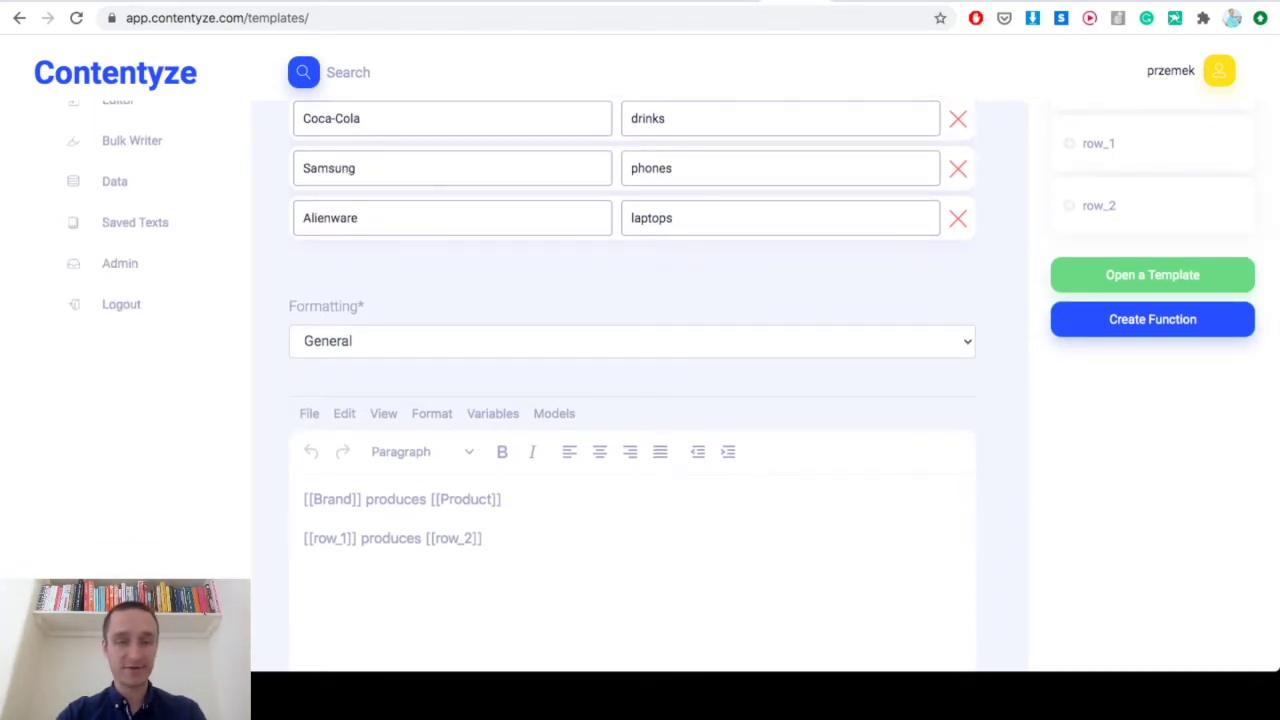
{"action": "scroll", "coordinate": [640, 380], "scroll_direction": "down", "scroll_amount": 1}
{"action": "key", "text": "Return"}
{"action": "scroll", "coordinate": [640, 380], "scroll_direction": "up", "scroll_amount": 2}
{"action": "scroll", "coordinate": [640, 380], "scroll_direction": "down", "scroll_amount": 3}
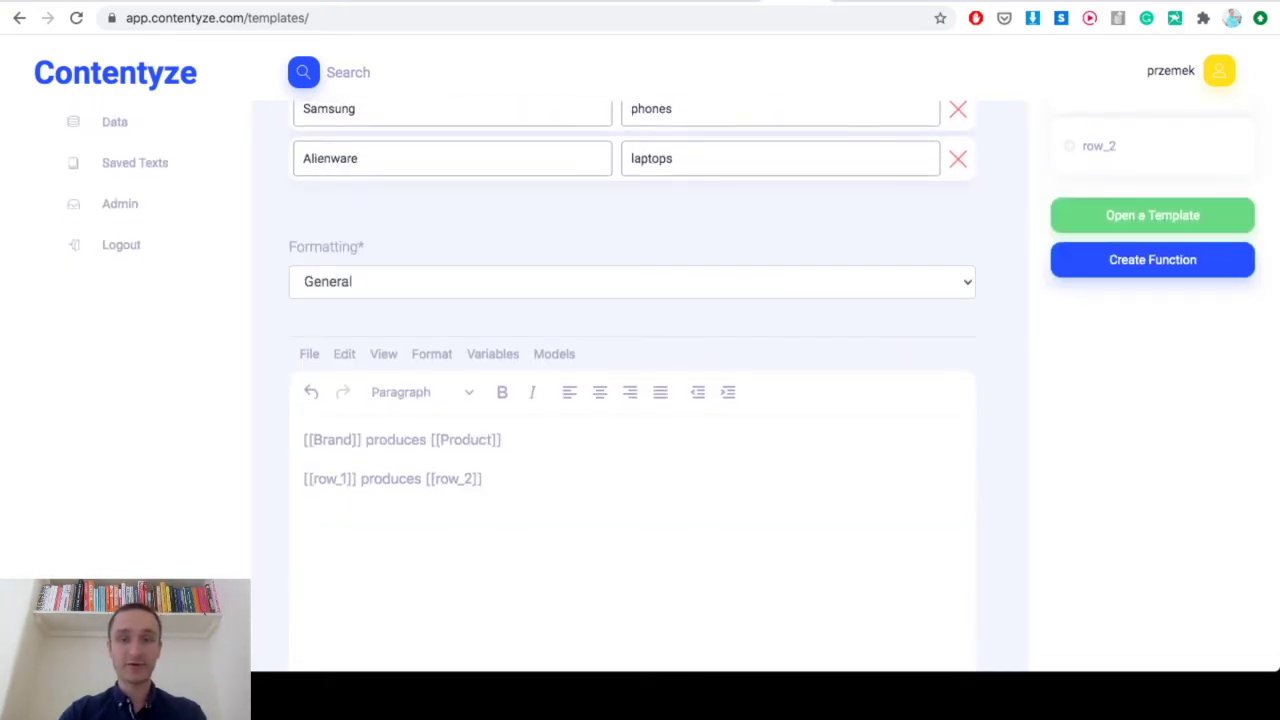
{"action": "scroll", "coordinate": [640, 380], "scroll_direction": "up", "scroll_amount": 2}
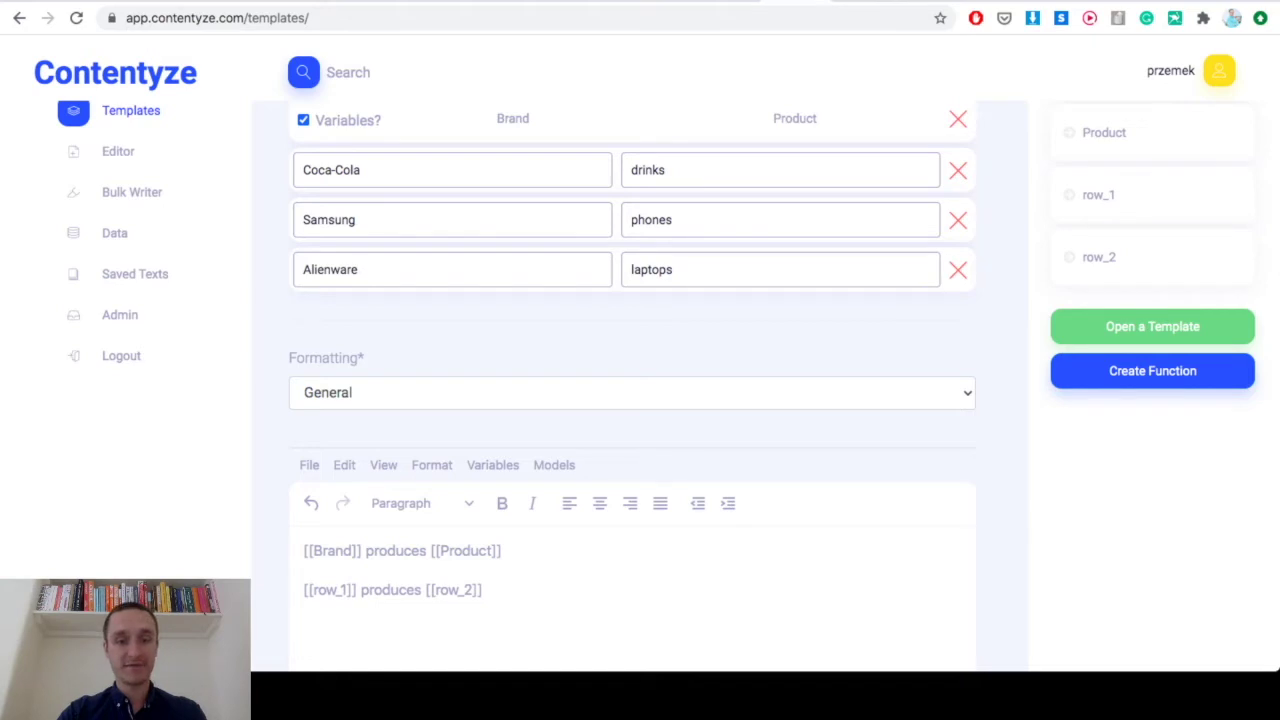
{"action": "scroll", "coordinate": [660, 503], "scroll_direction": "down", "scroll_amount": 1}
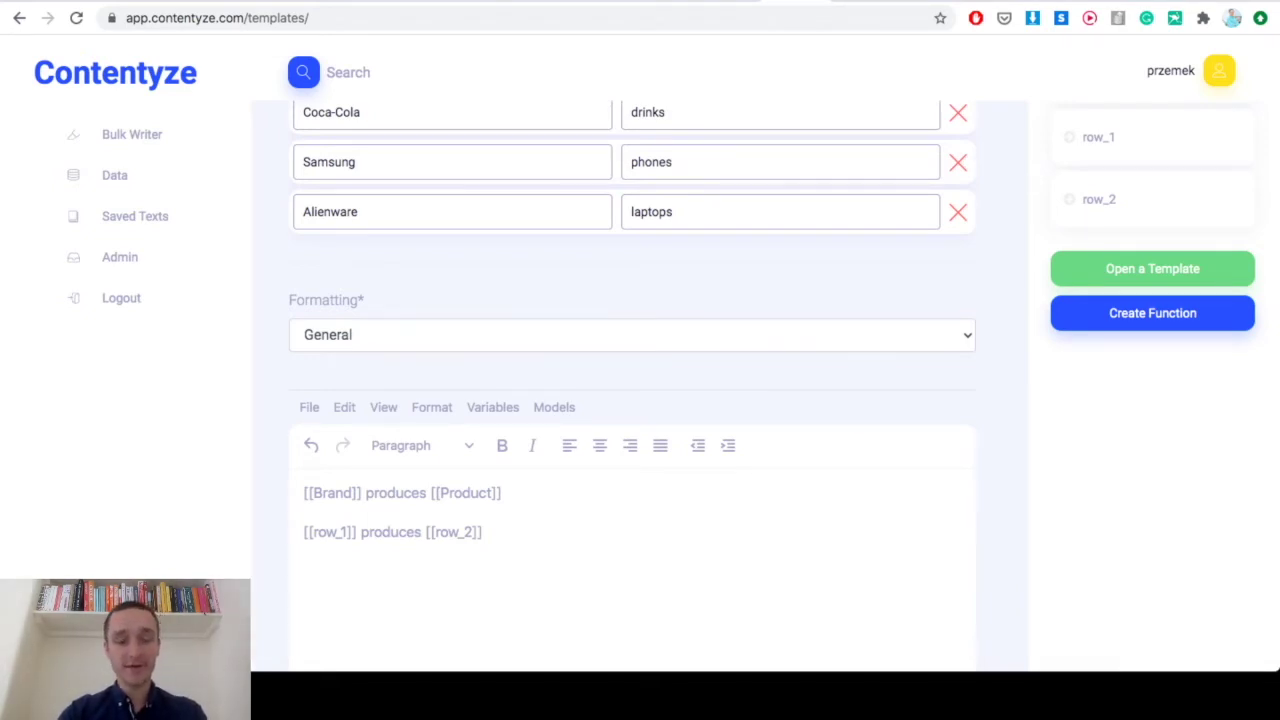
{"action": "scroll", "coordinate": [640, 400], "scroll_direction": "down", "scroll_amount": 1}
{"action": "scroll", "coordinate": [640, 400], "scroll_direction": "up", "scroll_amount": 1}
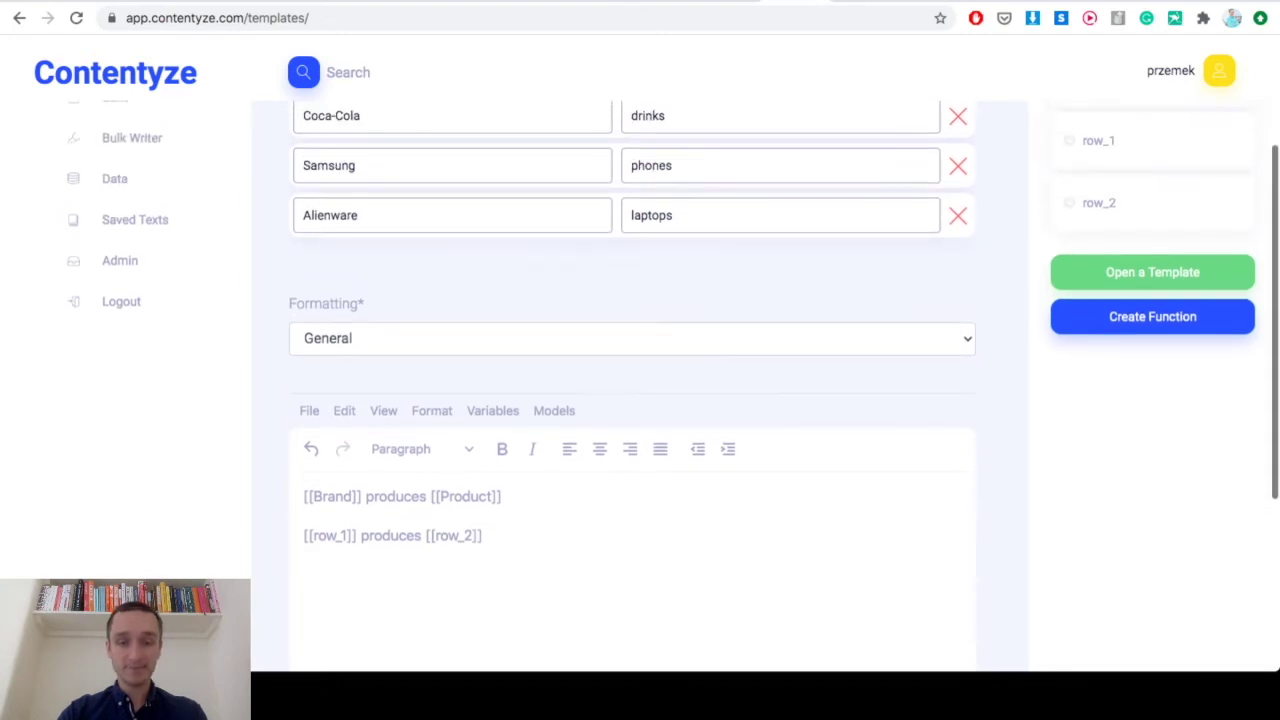
{"action": "scroll", "coordinate": [640, 400], "scroll_direction": "down", "scroll_amount": 1}
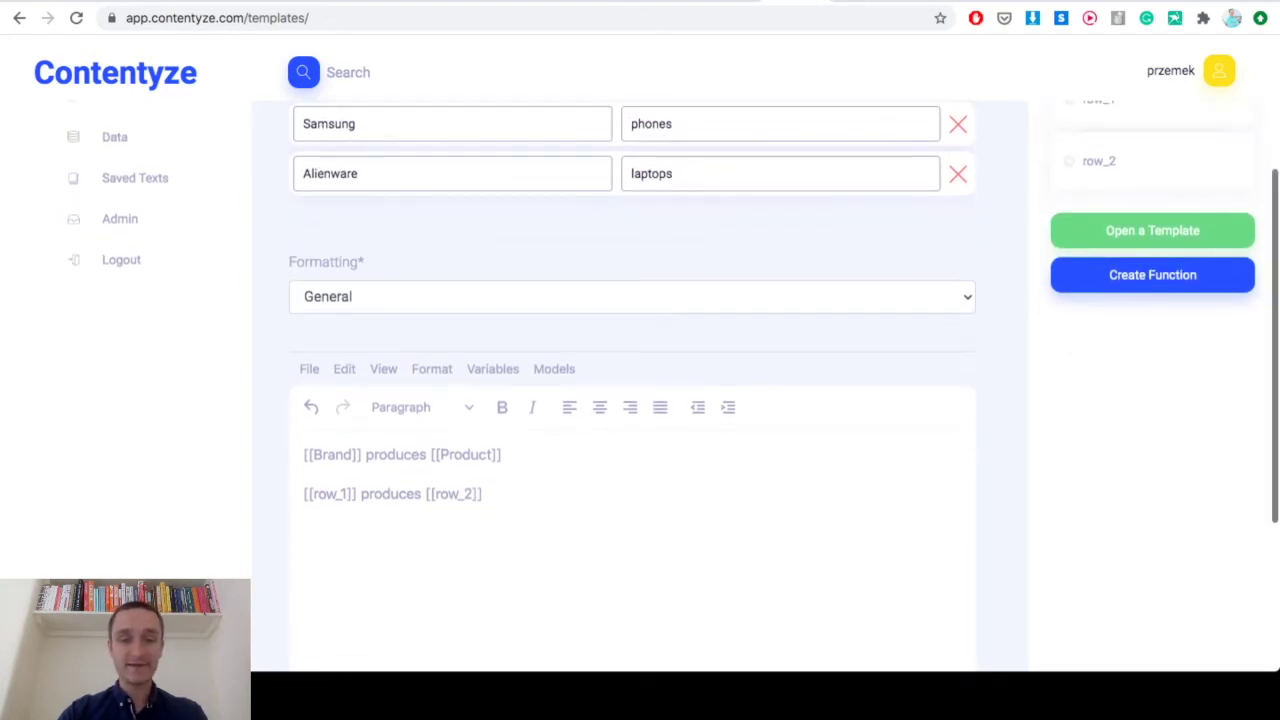
{"action": "left_click", "coordinate": [554, 368]}
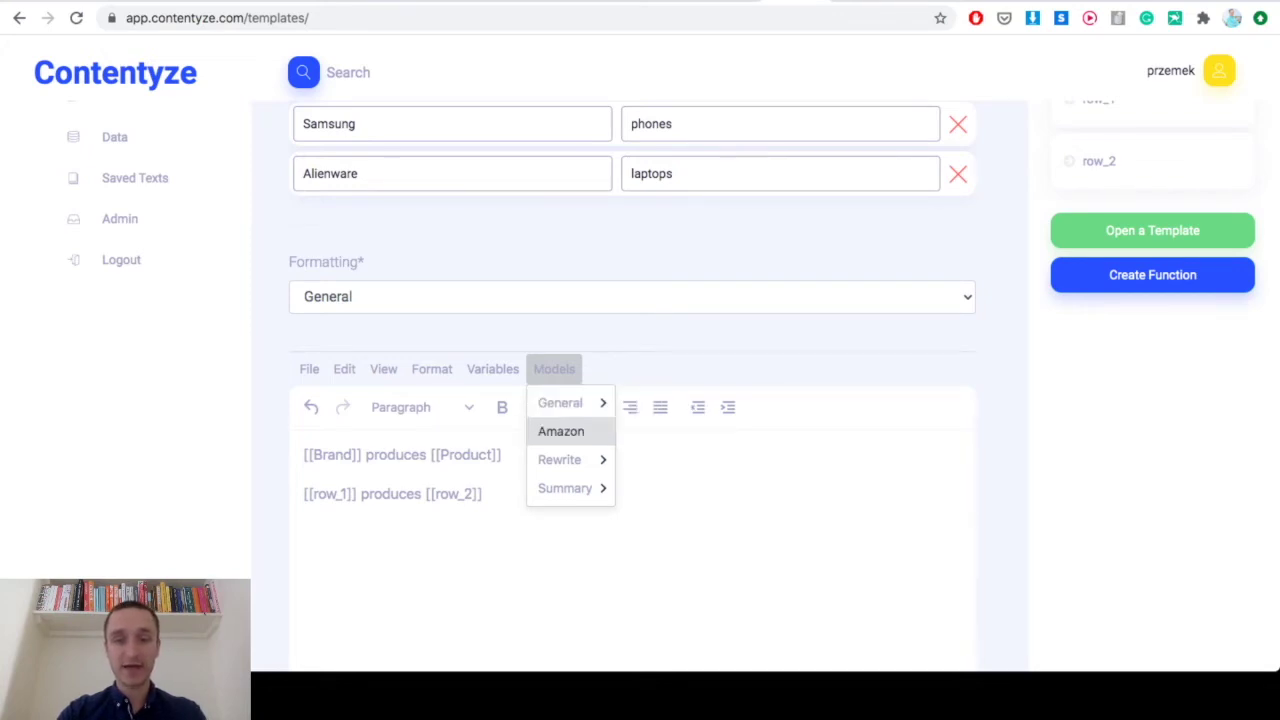
{"action": "mouse_move", "coordinate": [559, 459]}
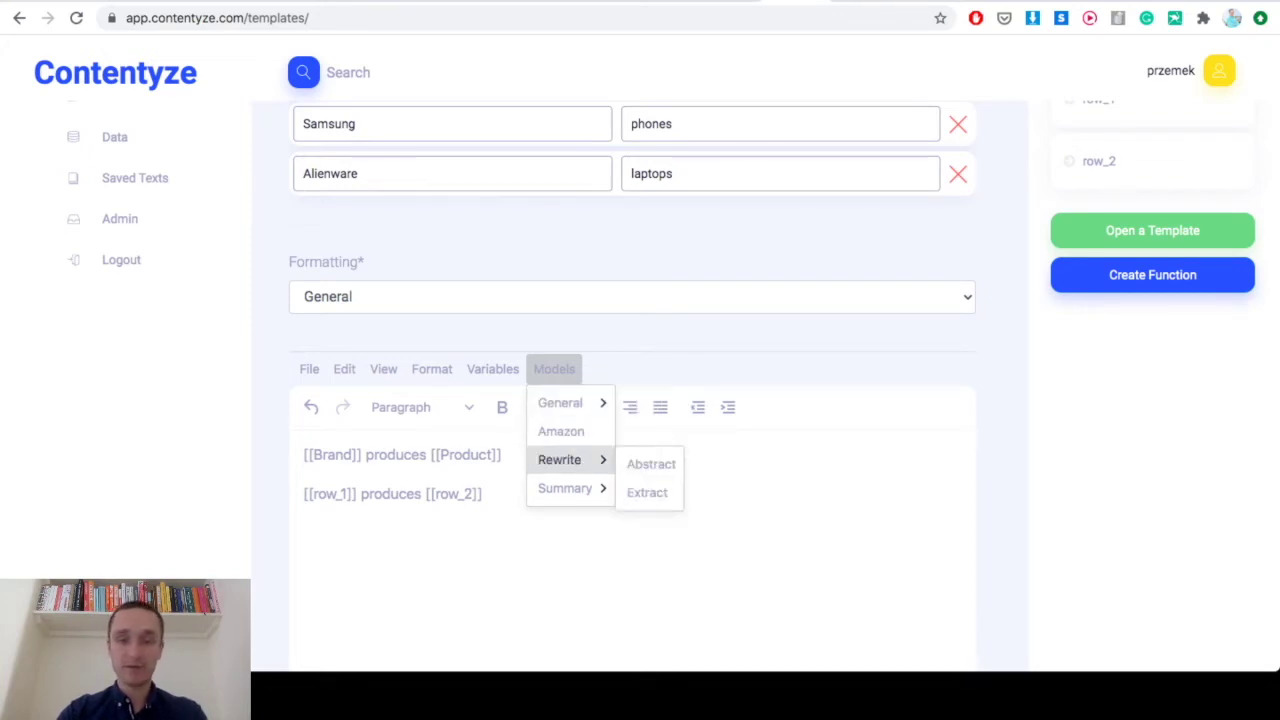
{"action": "mouse_move", "coordinate": [560, 403]}
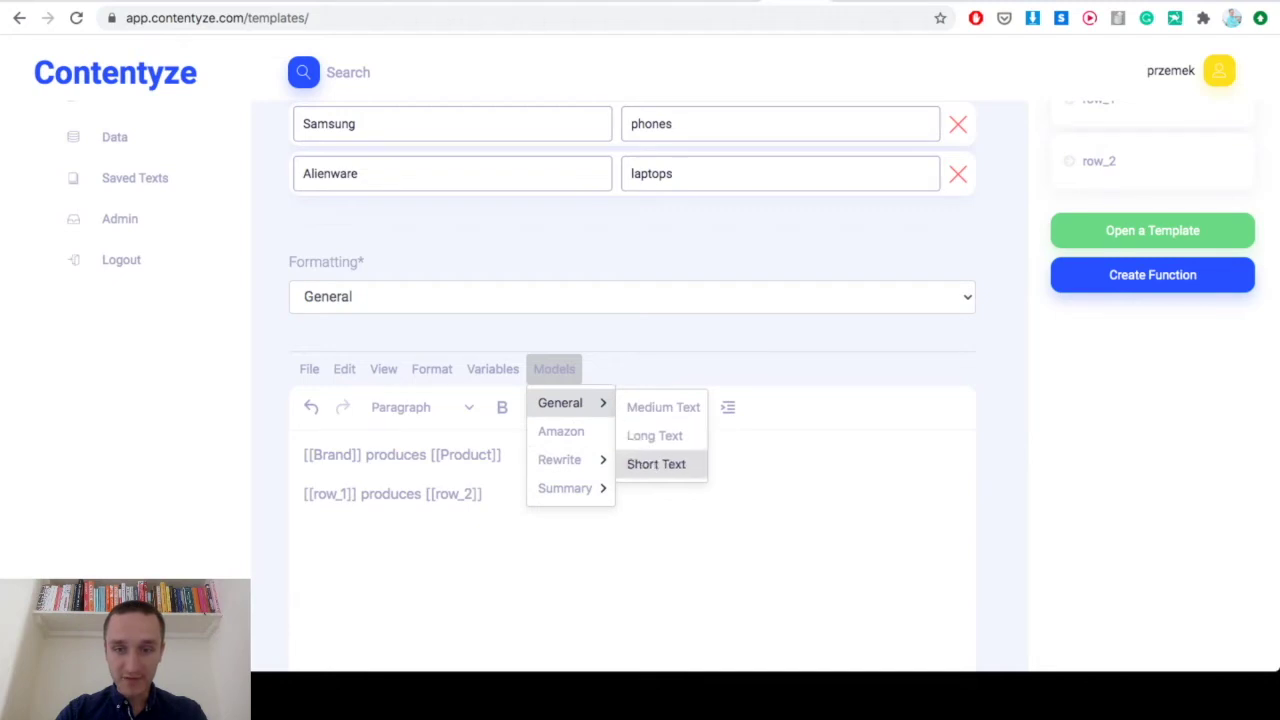
{"action": "left_click", "coordinate": [656, 464]}
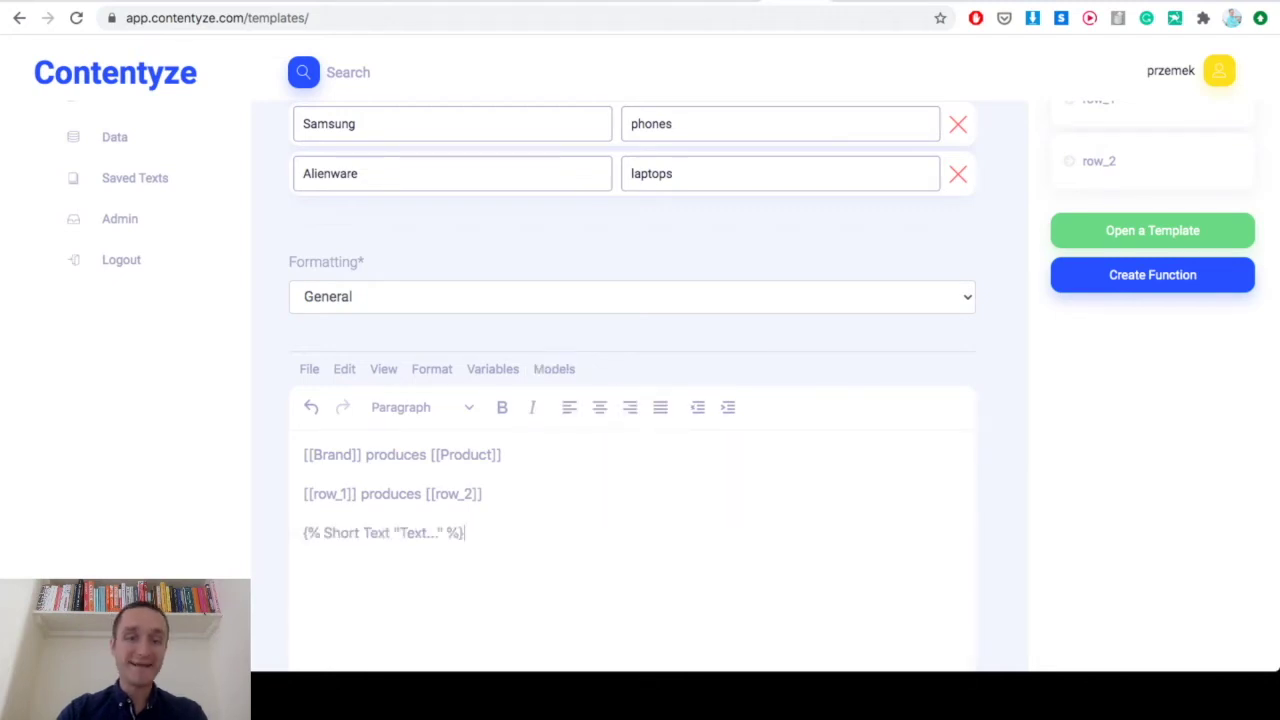
Replace the "Text..." placeholder in the Short Text block with a copy of "[[row_1]] produces [[row_2]]"
{"action": "left_click_drag", "start_coordinate": [482, 494], "coordinate": [303, 494]}
{"action": "key", "text": "ctrl+c"}
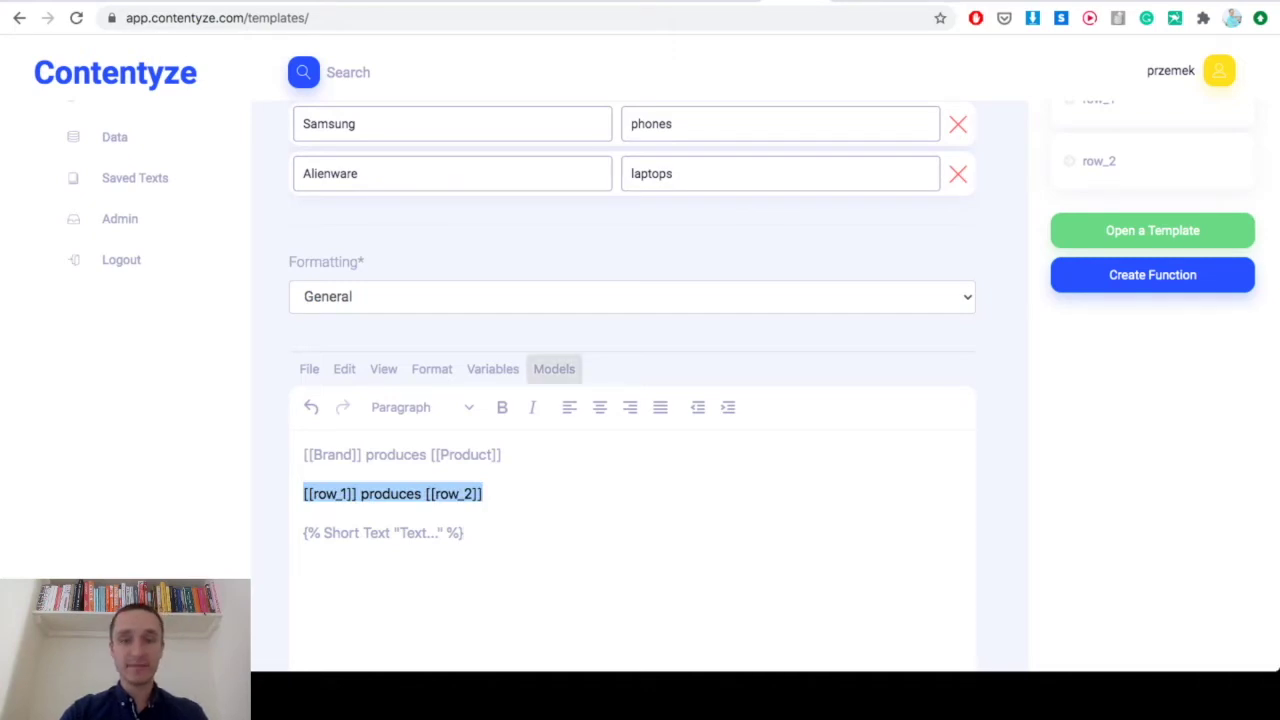
{"action": "left_click", "coordinate": [554, 369]}
{"action": "key", "text": "Escape"}
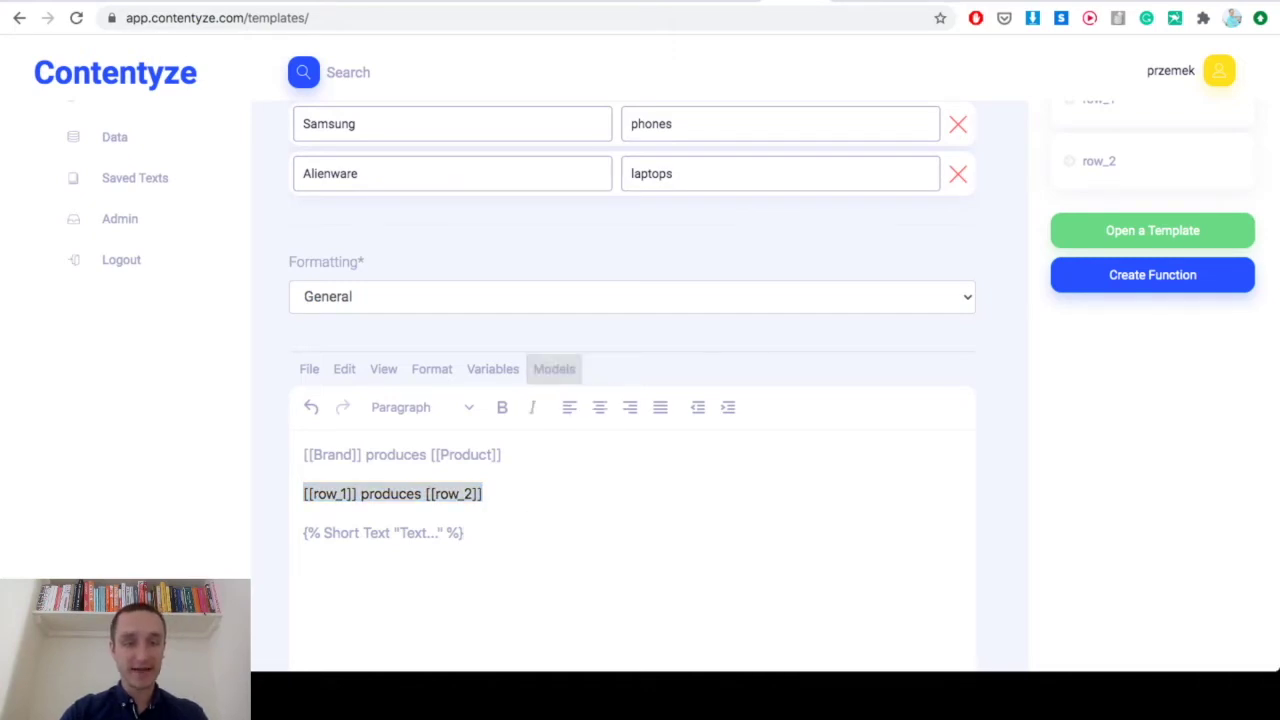
{"action": "scroll", "coordinate": [640, 400], "scroll_direction": "down", "scroll_amount": 1}
{"action": "left_click", "coordinate": [465, 474]}
{"action": "left_click_drag", "start_coordinate": [465, 474], "coordinate": [303, 474]}
{"action": "left_click", "coordinate": [303, 474]}
{"action": "scroll", "coordinate": [640, 400], "scroll_direction": "down", "scroll_amount": 2}
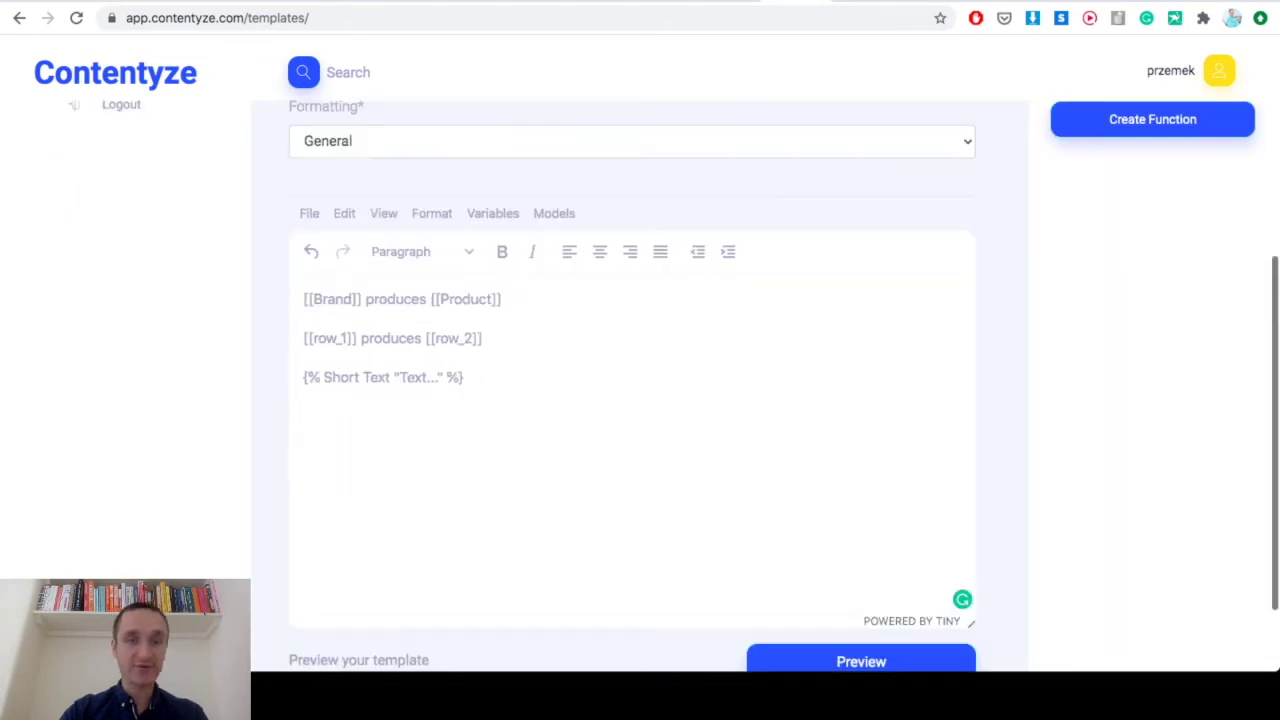
{"action": "key", "text": "BackSpace"}
{"action": "key", "text": "BackSpace"}
{"action": "key", "text": "BackSpace"}
{"action": "key", "text": "BackSpace"}
{"action": "key", "text": "BackSpace"}
{"action": "key", "text": "BackSpace"}
{"action": "key", "text": "BackSpace"}
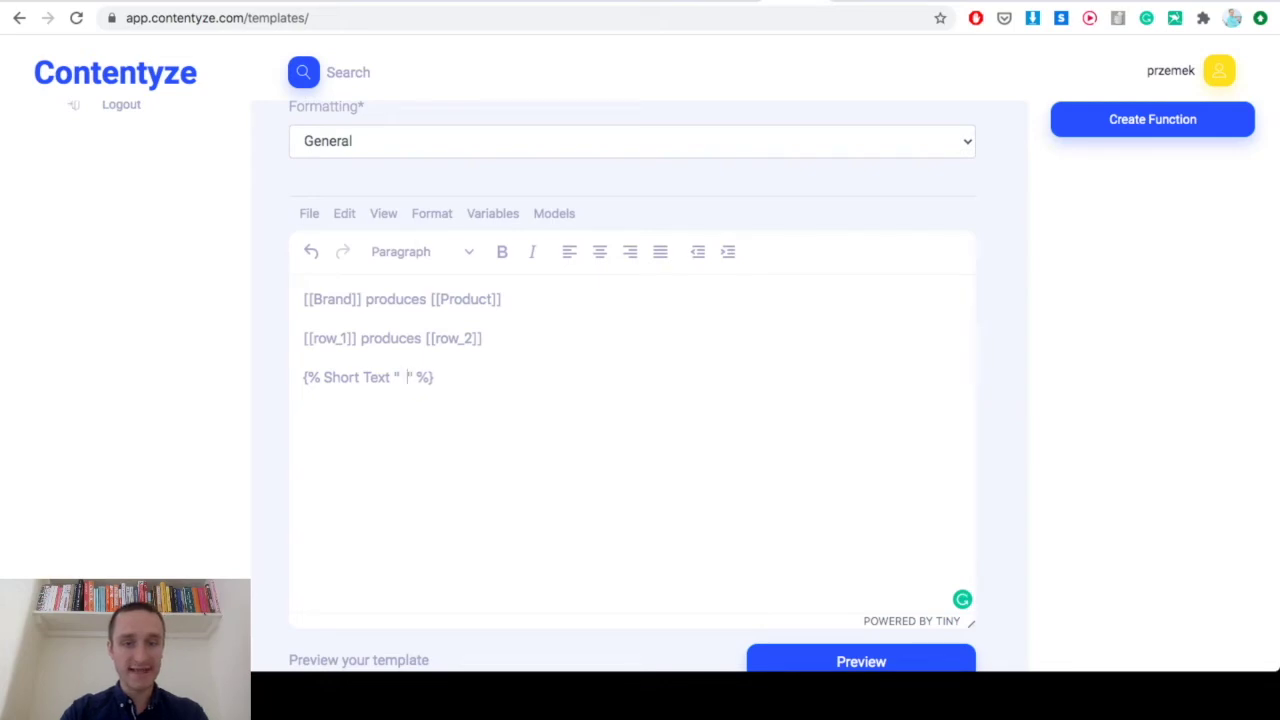
{"action": "key", "text": "ctrl+v"}
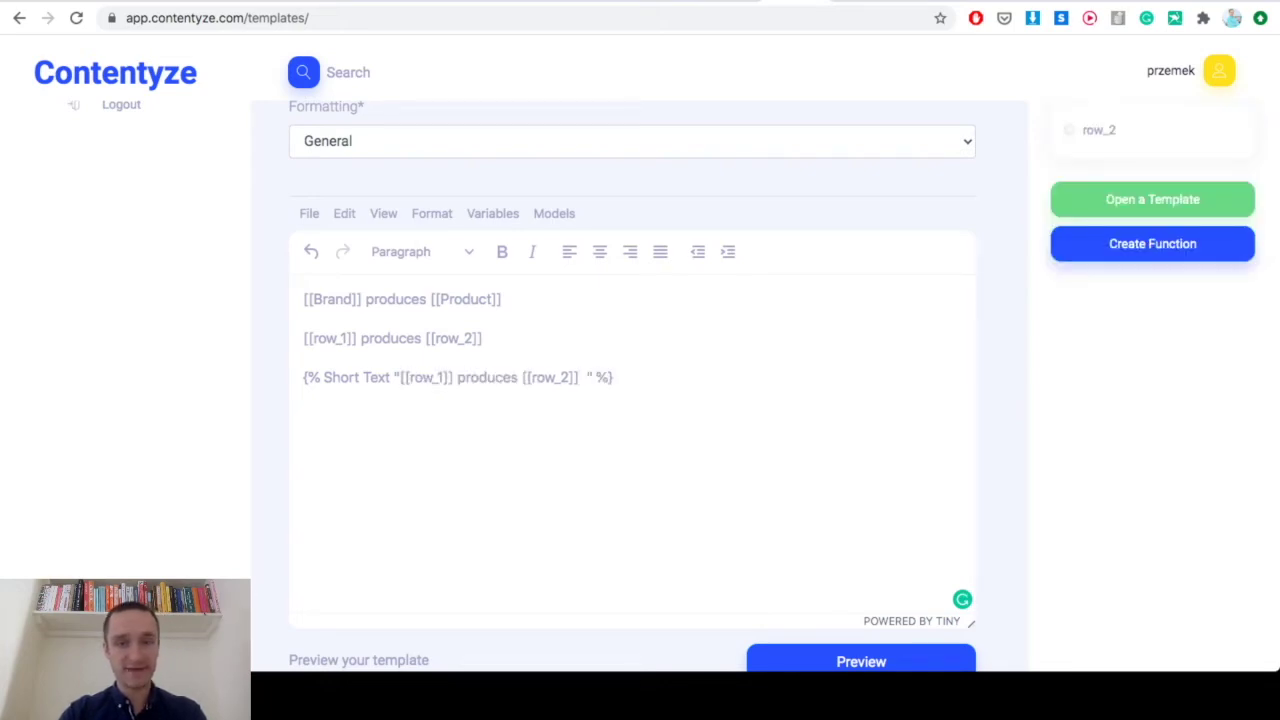
{"action": "key", "text": "BackSpace"}
Delete the standalone line "[[row_1]] produces [[row_2]]" above the Short Text block
{"action": "key", "text": "shift+Home"}
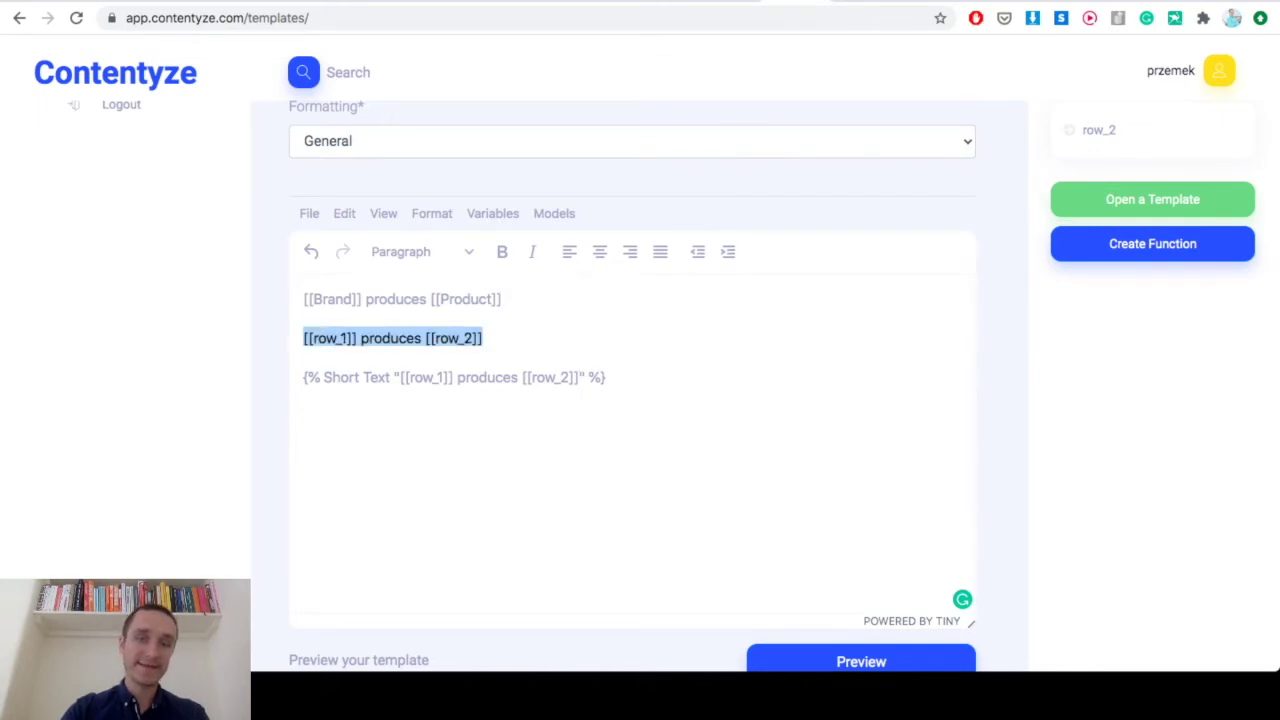
{"action": "key", "text": "BackSpace"}
{"action": "key", "text": "BackSpace"}
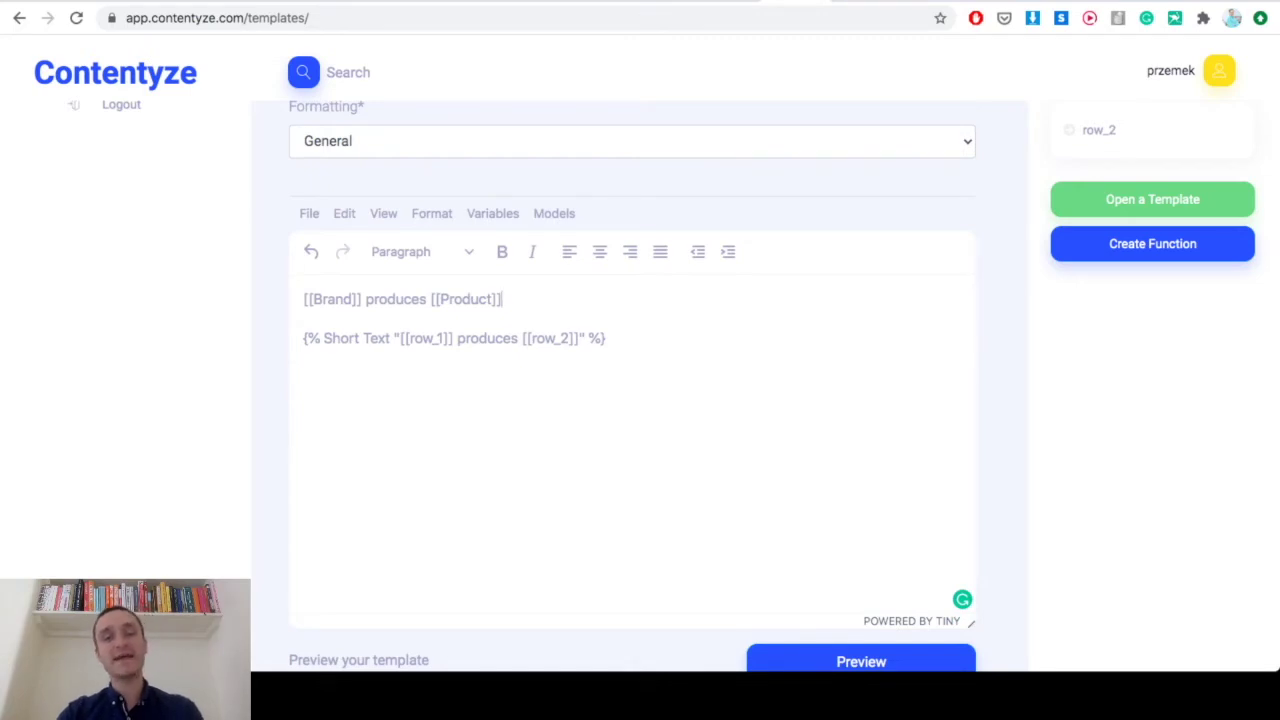
Preview the template with the Short Text block, read through the generated paragraph, and close the preview
{"action": "scroll", "coordinate": [861, 625], "scroll_direction": "down", "scroll_amount": 1}
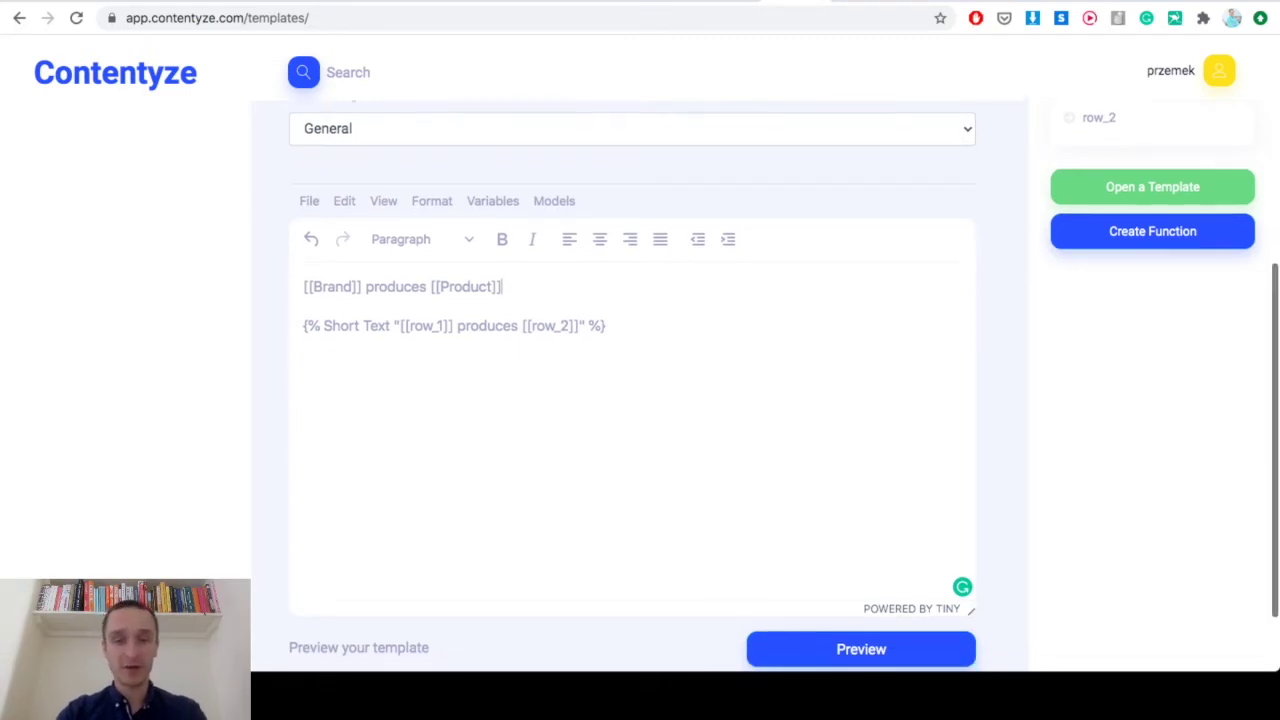
{"action": "left_click", "coordinate": [861, 622]}
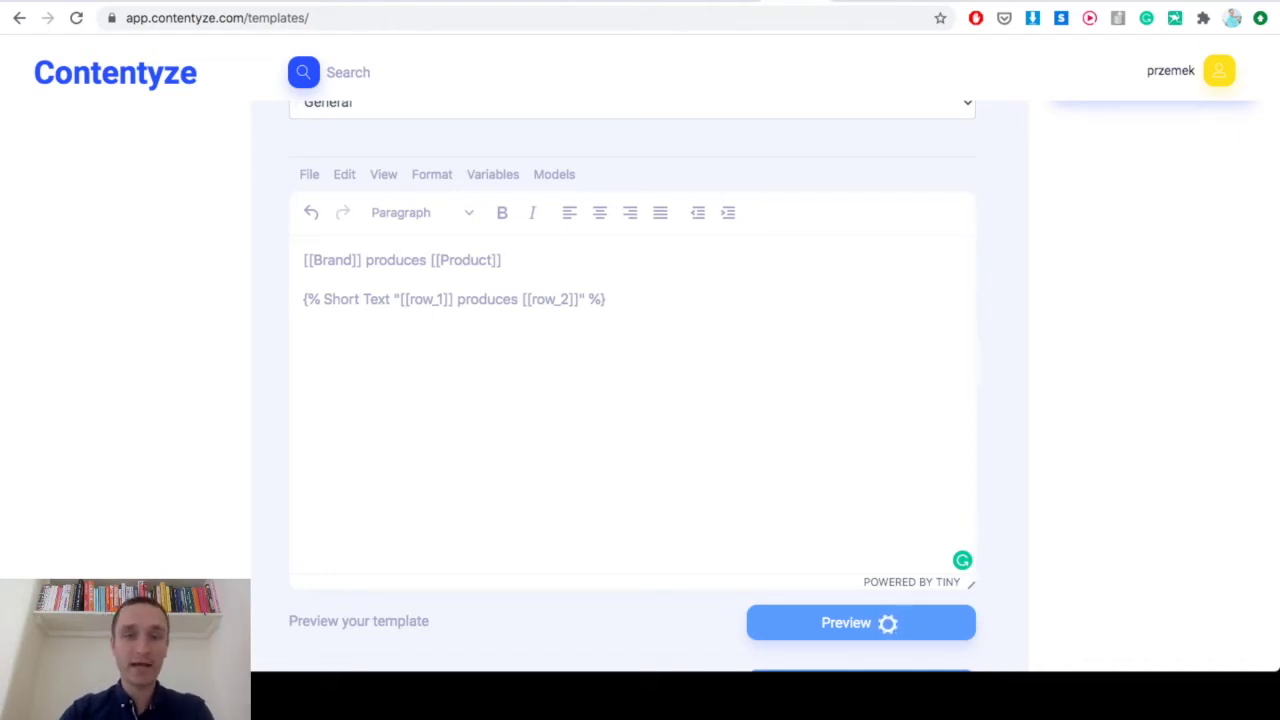
{"action": "scroll", "coordinate": [640, 400], "scroll_direction": "up", "scroll_amount": 2}
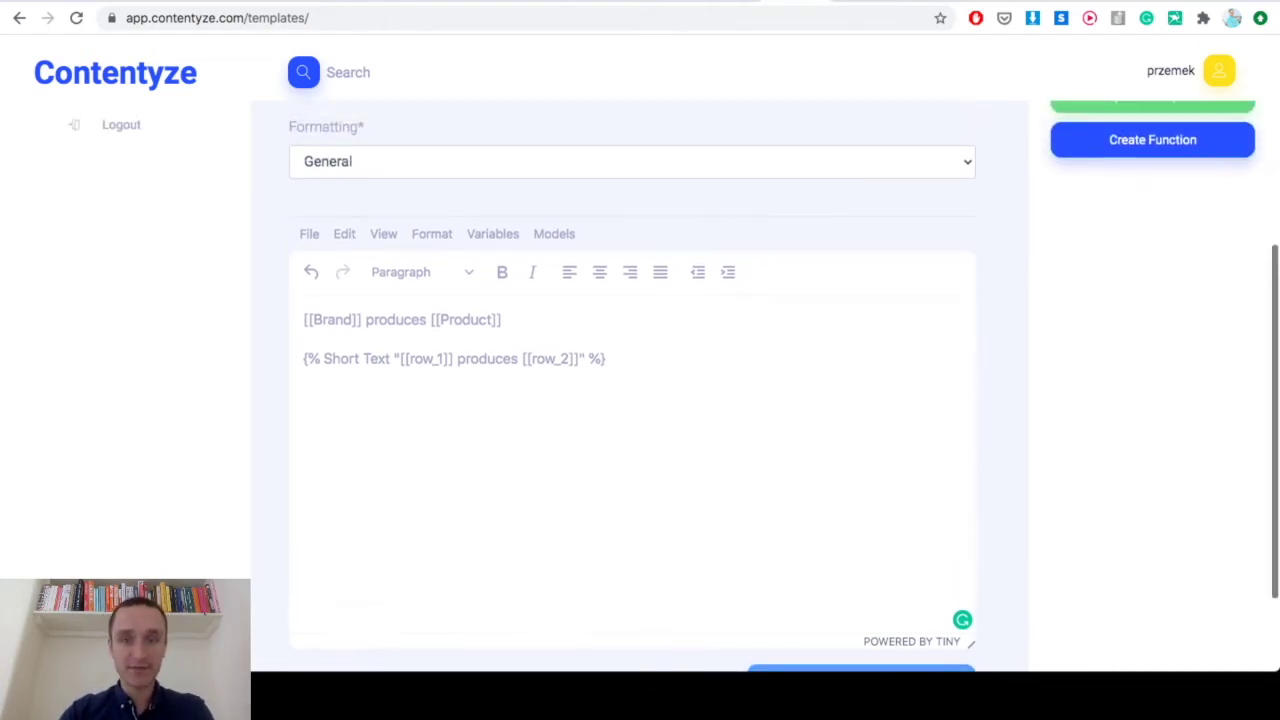
{"action": "scroll", "coordinate": [640, 400], "scroll_direction": "down", "scroll_amount": 1}
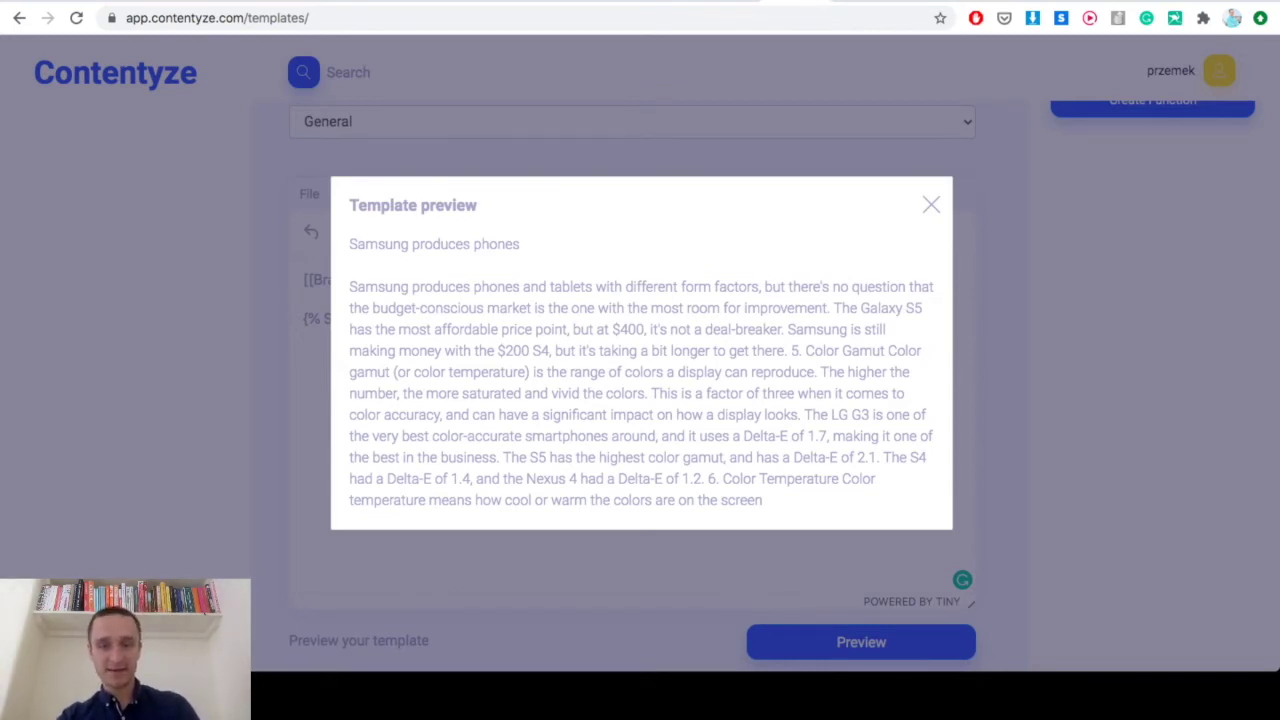
{"action": "left_click_drag", "start_coordinate": [357, 287], "coordinate": [763, 500]}
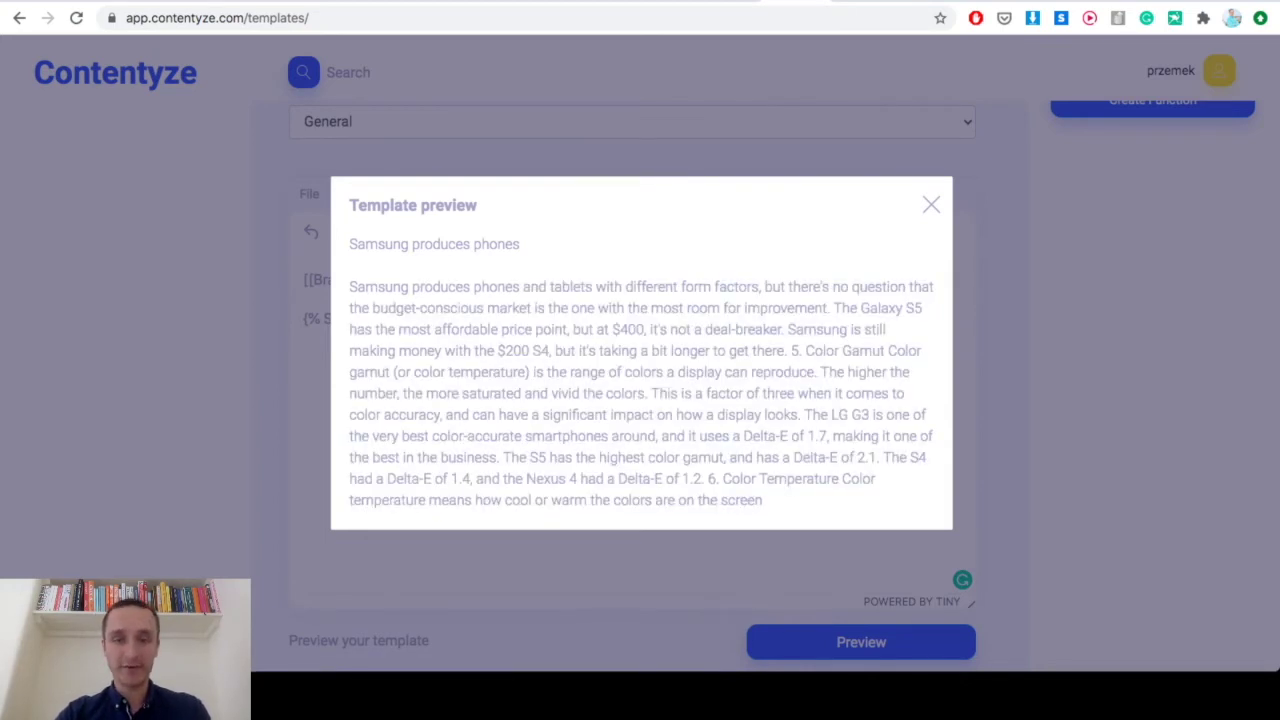
{"action": "left_click", "coordinate": [931, 204]}
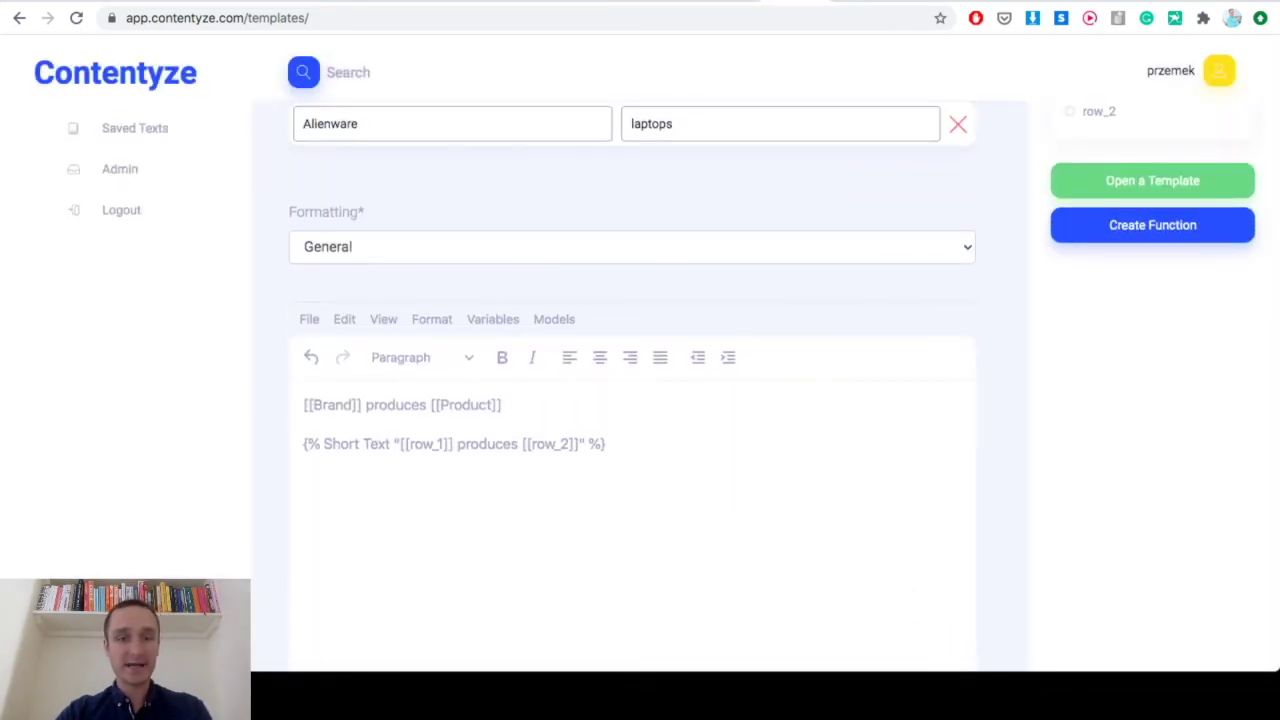
Check the formatting choices for the template, keeping General
{"action": "scroll", "coordinate": [640, 400], "scroll_direction": "up", "scroll_amount": 2}
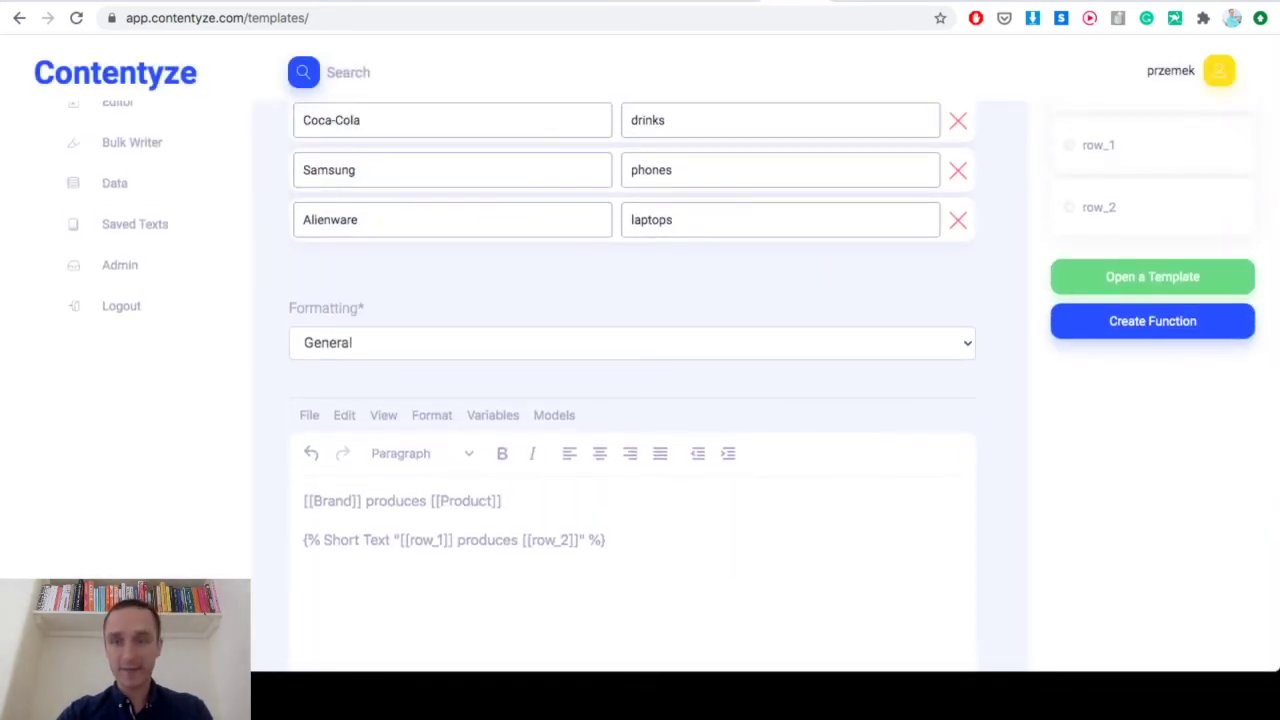
{"action": "scroll", "coordinate": [640, 400], "scroll_direction": "up", "scroll_amount": 1}
{"action": "scroll", "coordinate": [640, 400], "scroll_direction": "down", "scroll_amount": 2}
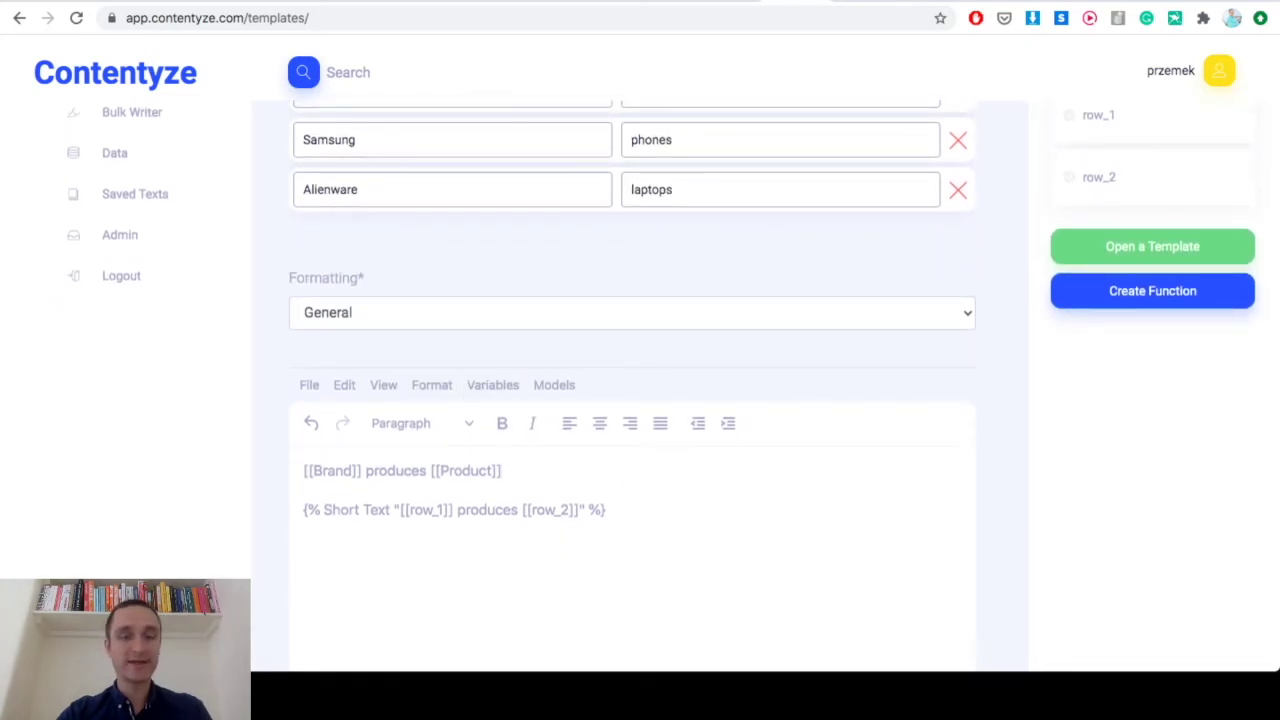
{"action": "scroll", "coordinate": [640, 400], "scroll_direction": "down", "scroll_amount": 1}
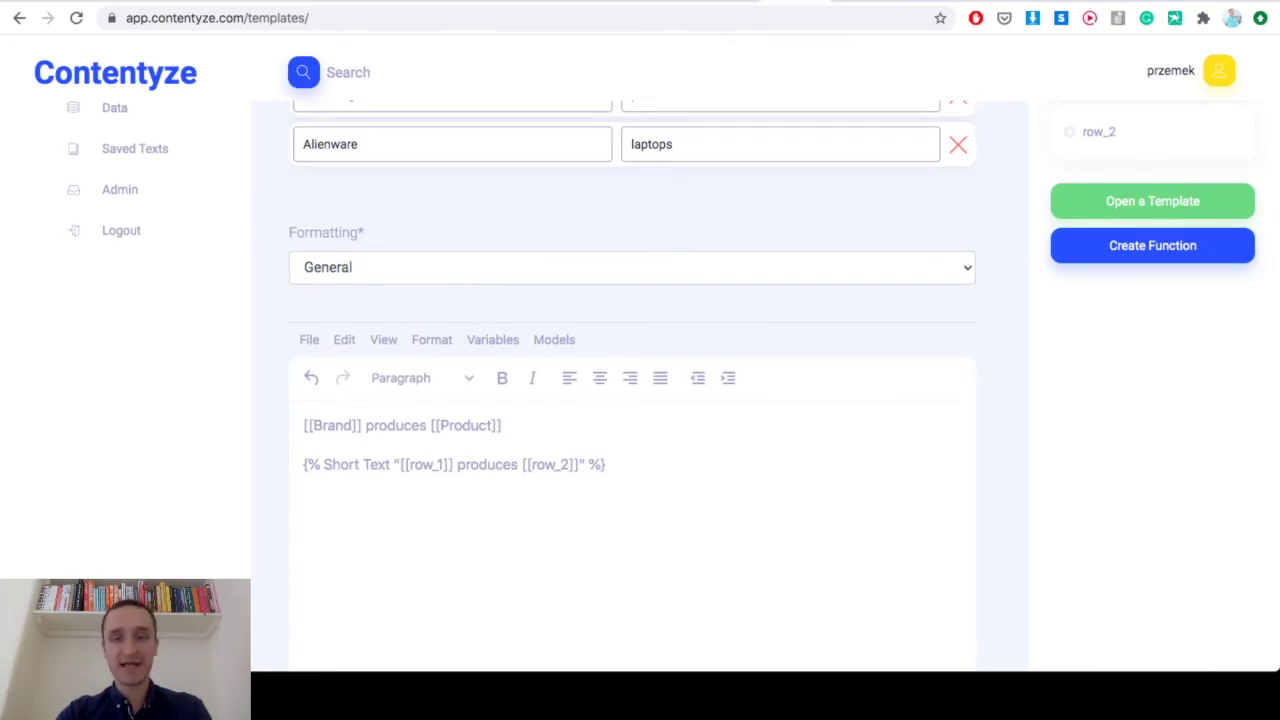
{"action": "scroll", "coordinate": [640, 400], "scroll_direction": "down", "scroll_amount": 4}
{"action": "scroll", "coordinate": [640, 400], "scroll_direction": "up", "scroll_amount": 4}
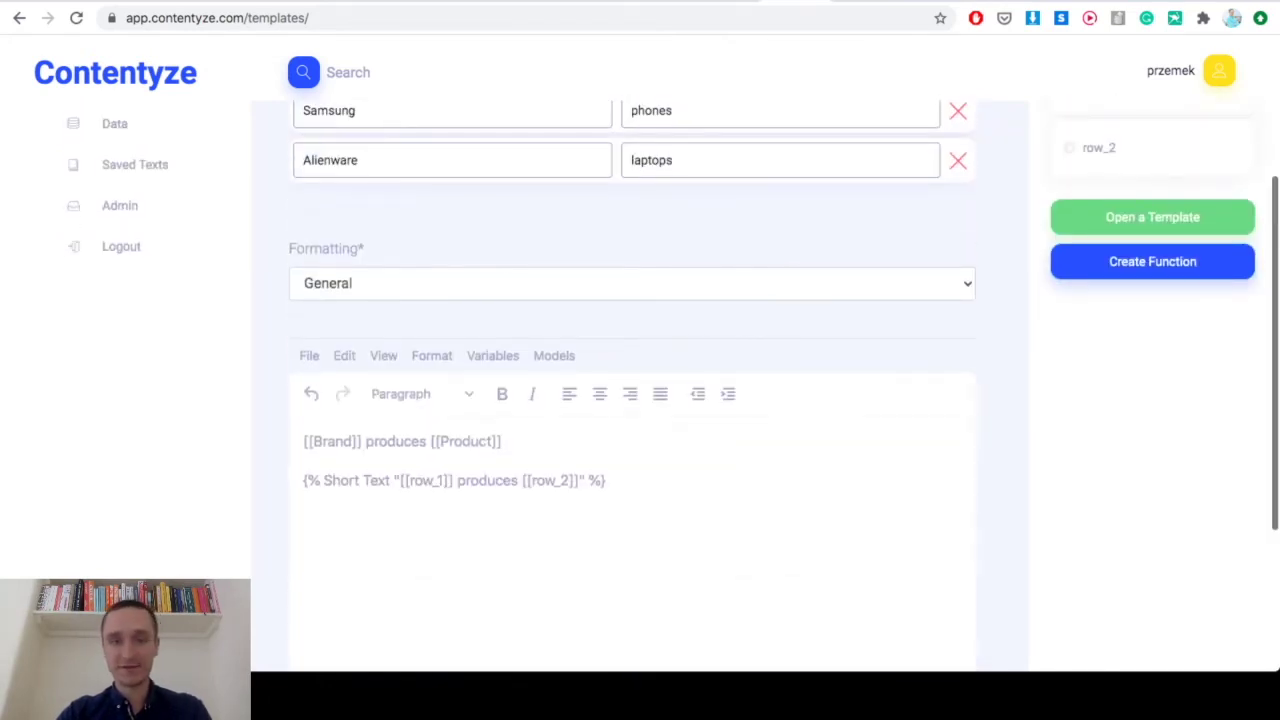
{"action": "left_click", "coordinate": [632, 283]}
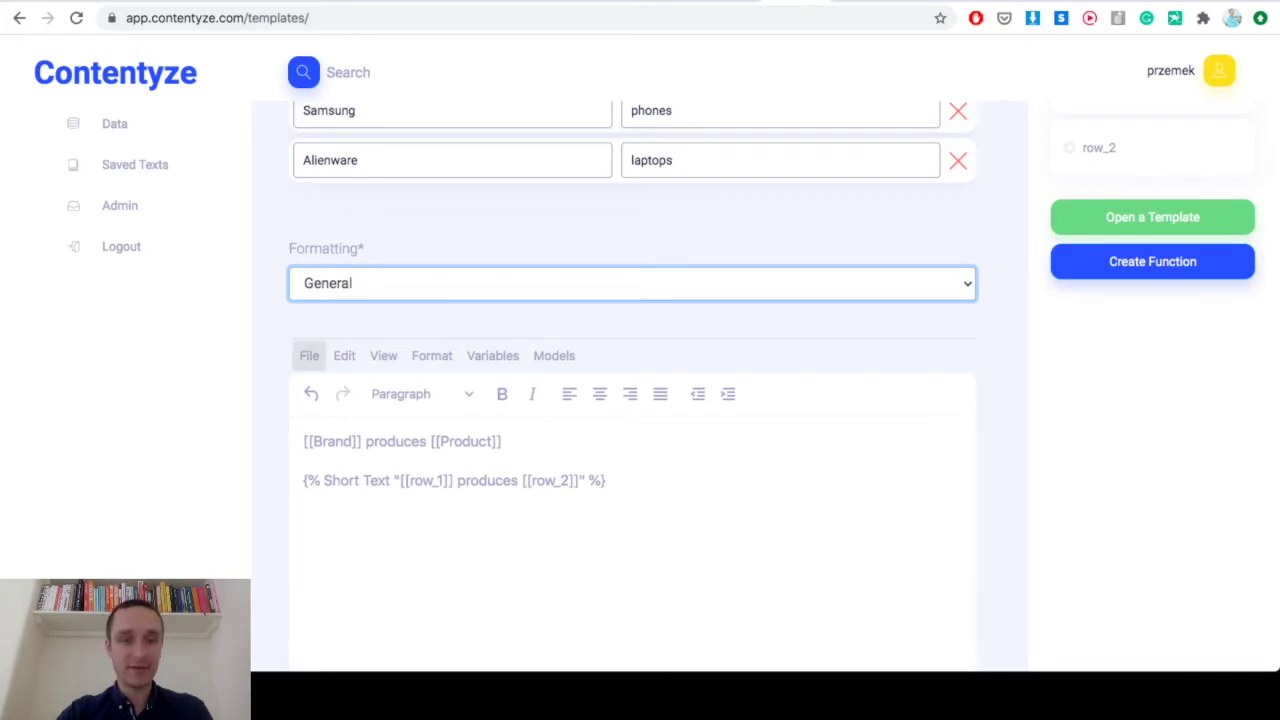
Open the template's save dialog and close it without saving
{"action": "left_click", "coordinate": [309, 355]}
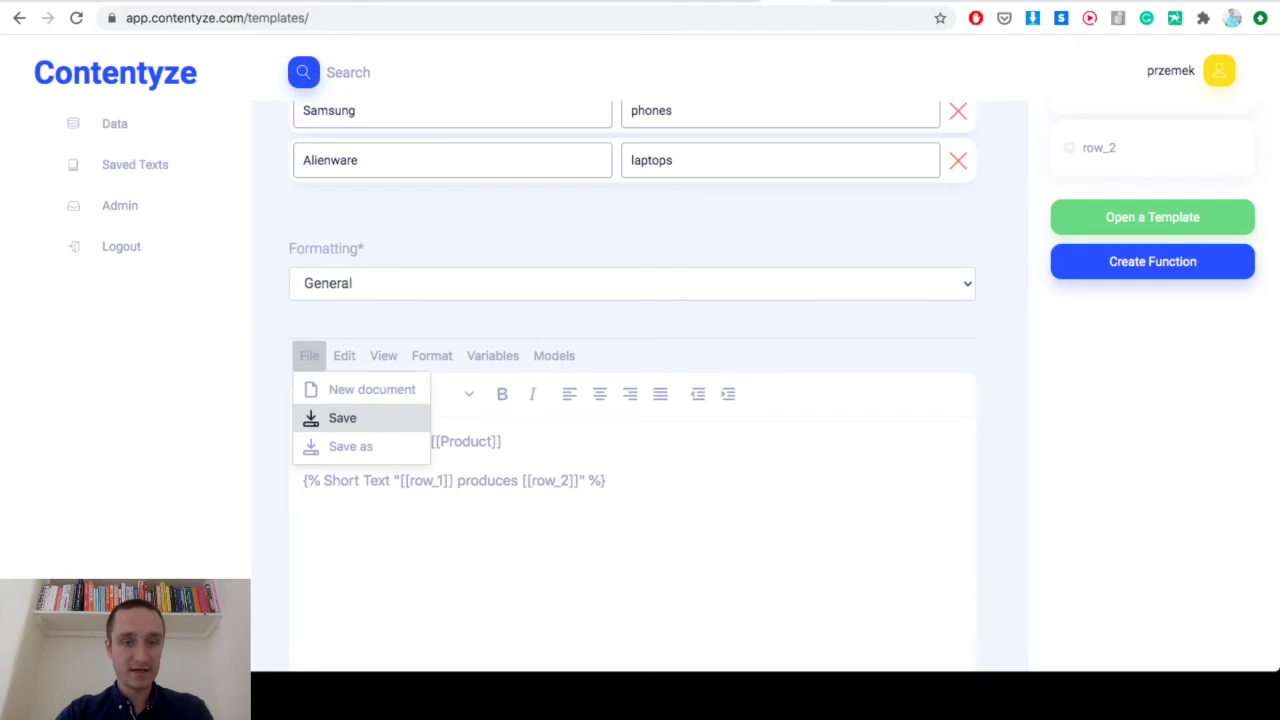
{"action": "left_click", "coordinate": [342, 418]}
{"action": "left_click", "coordinate": [931, 332]}
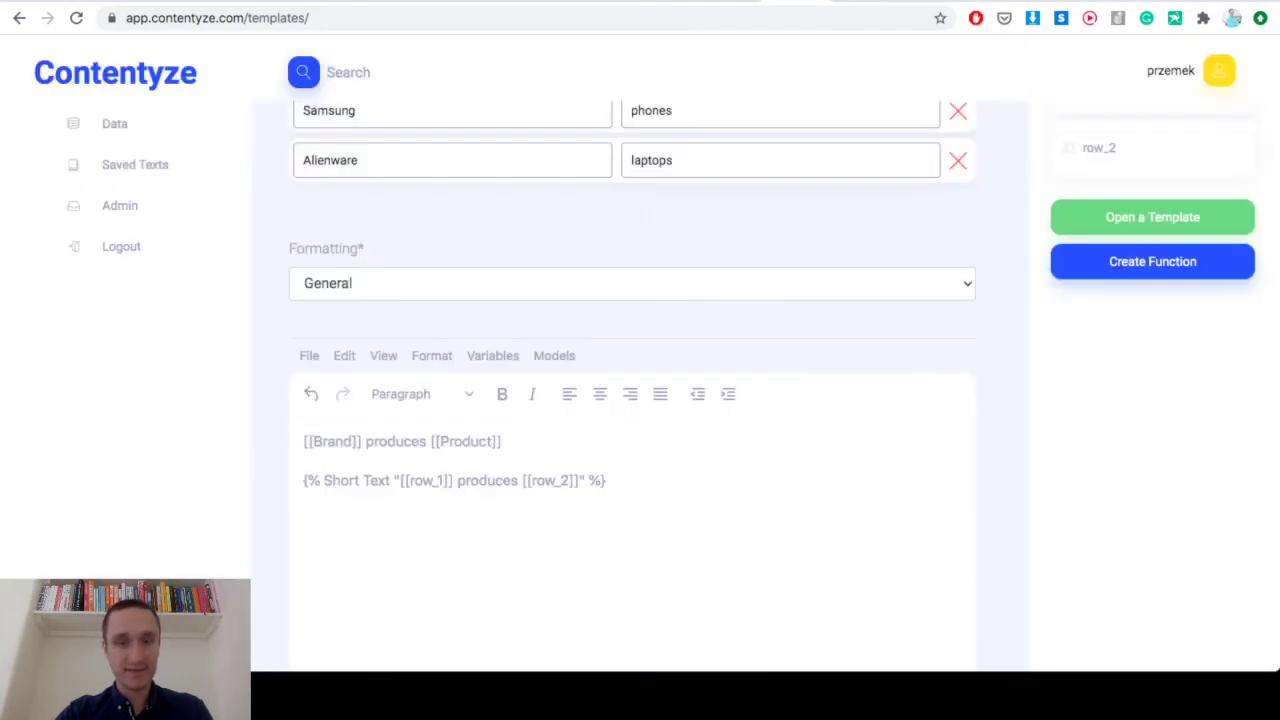
Review the imported data and the list of variables, and revisit the template's Formatting setting
{"action": "scroll", "coordinate": [640, 320], "scroll_direction": "up", "scroll_amount": 3}
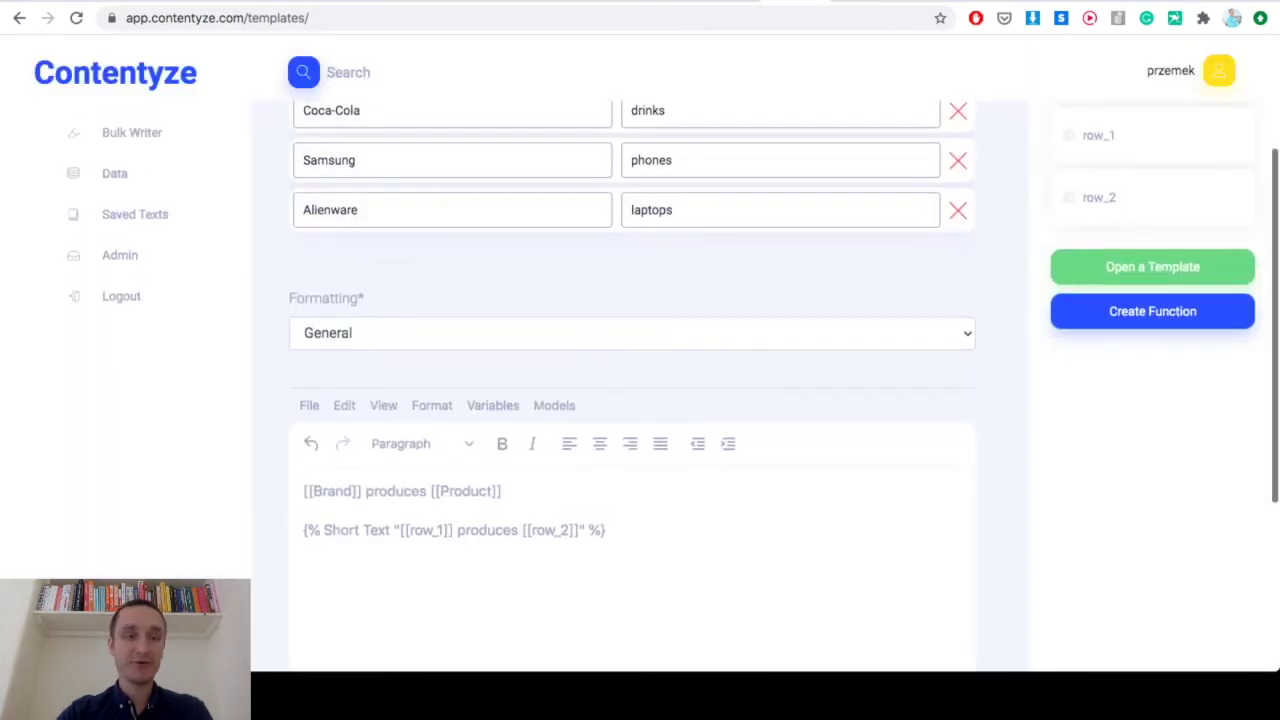
{"action": "scroll", "coordinate": [640, 360], "scroll_direction": "up", "scroll_amount": 3}
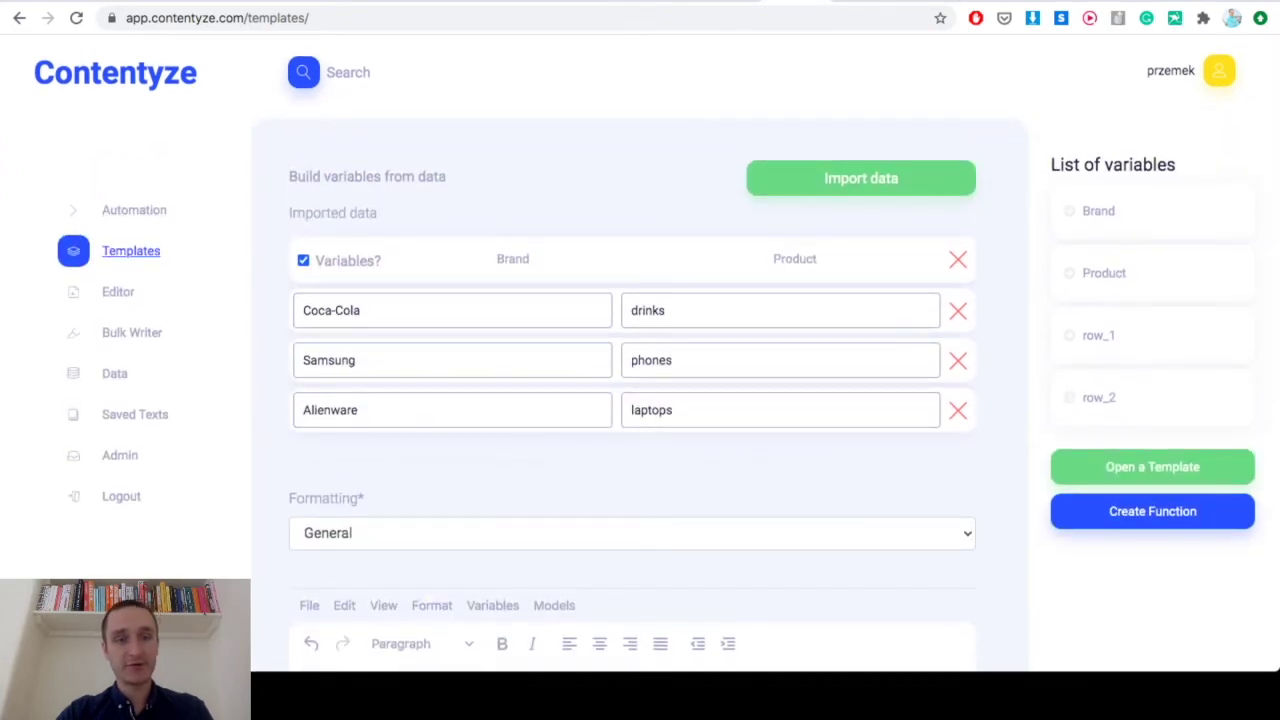
{"action": "scroll", "coordinate": [640, 400], "scroll_direction": "down", "scroll_amount": 2}
{"action": "scroll", "coordinate": [640, 400], "scroll_direction": "down", "scroll_amount": 4}
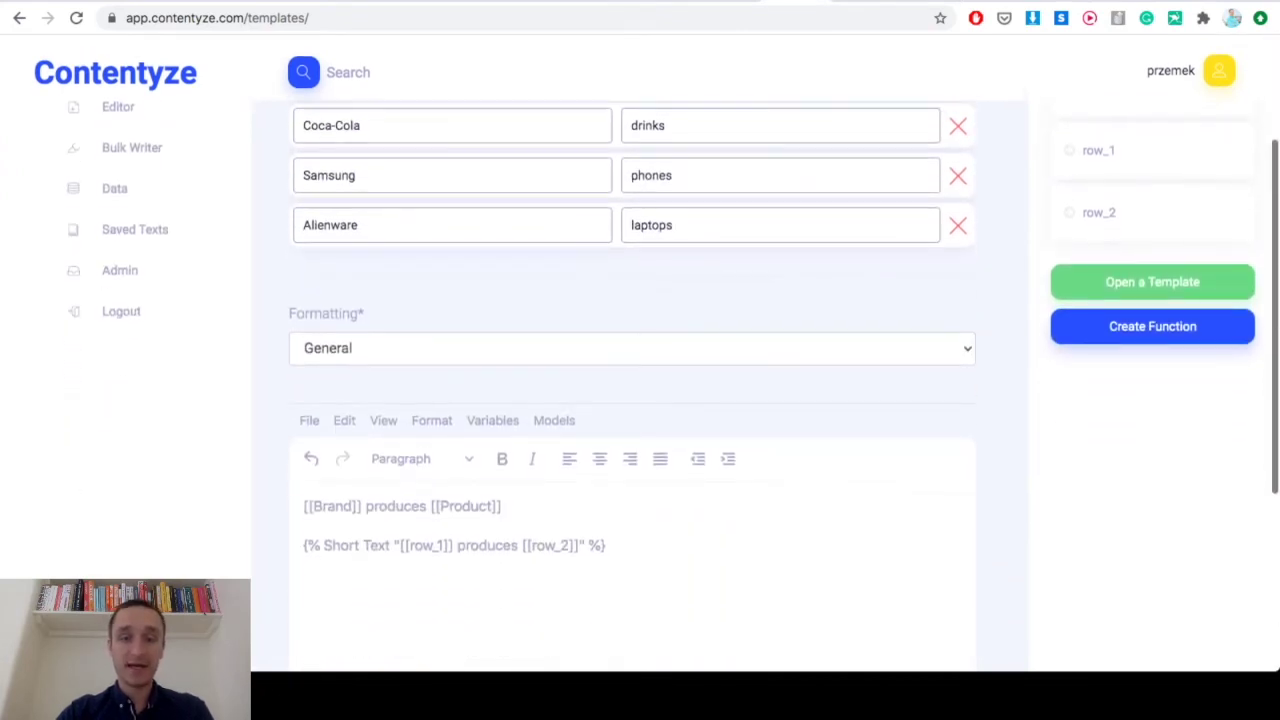
{"action": "left_click", "coordinate": [632, 293]}
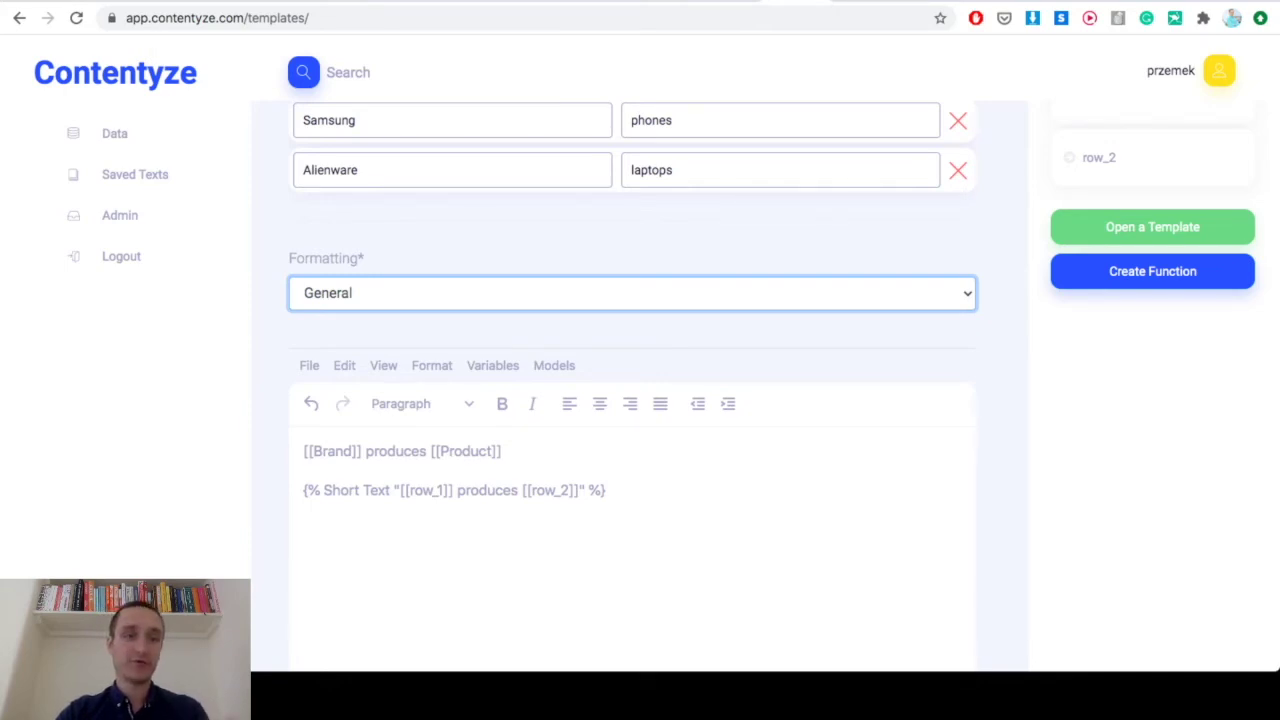
Switch the template's formatting to Wordpress and look through the Wordpress settings above the template text
{"action": "key", "text": "Down"}
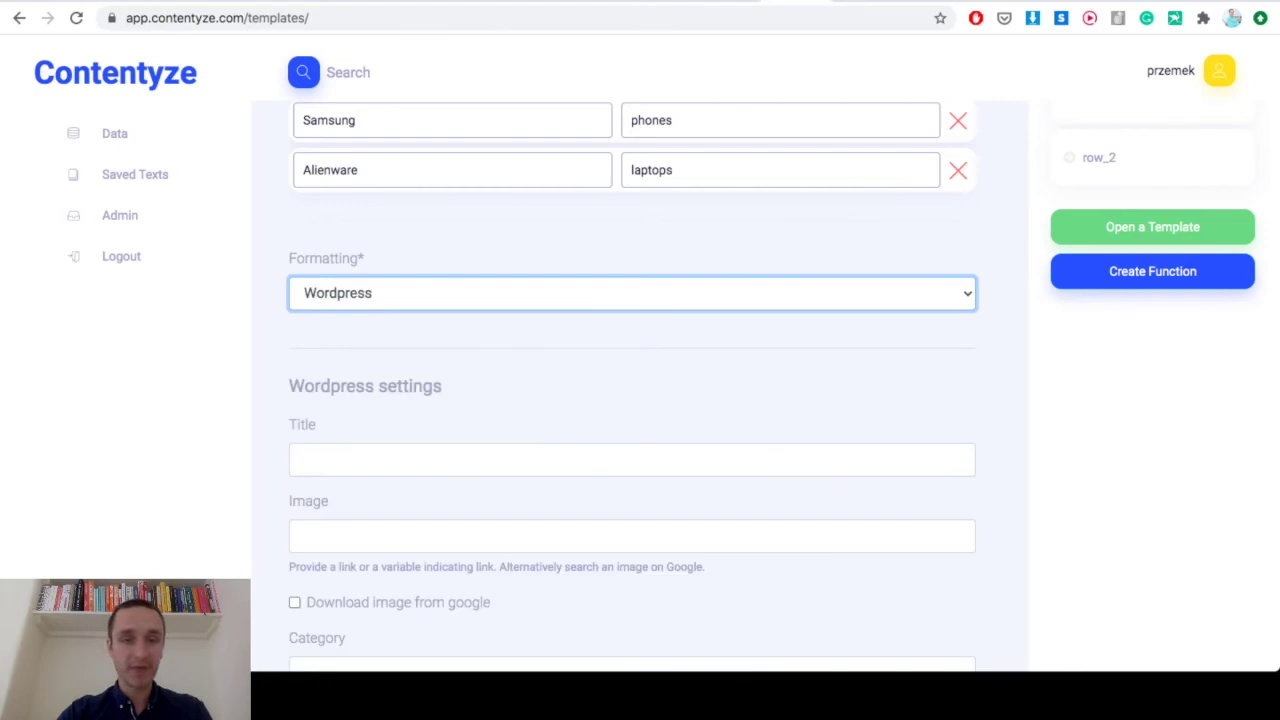
{"action": "scroll", "coordinate": [640, 386], "scroll_direction": "up", "scroll_amount": 1}
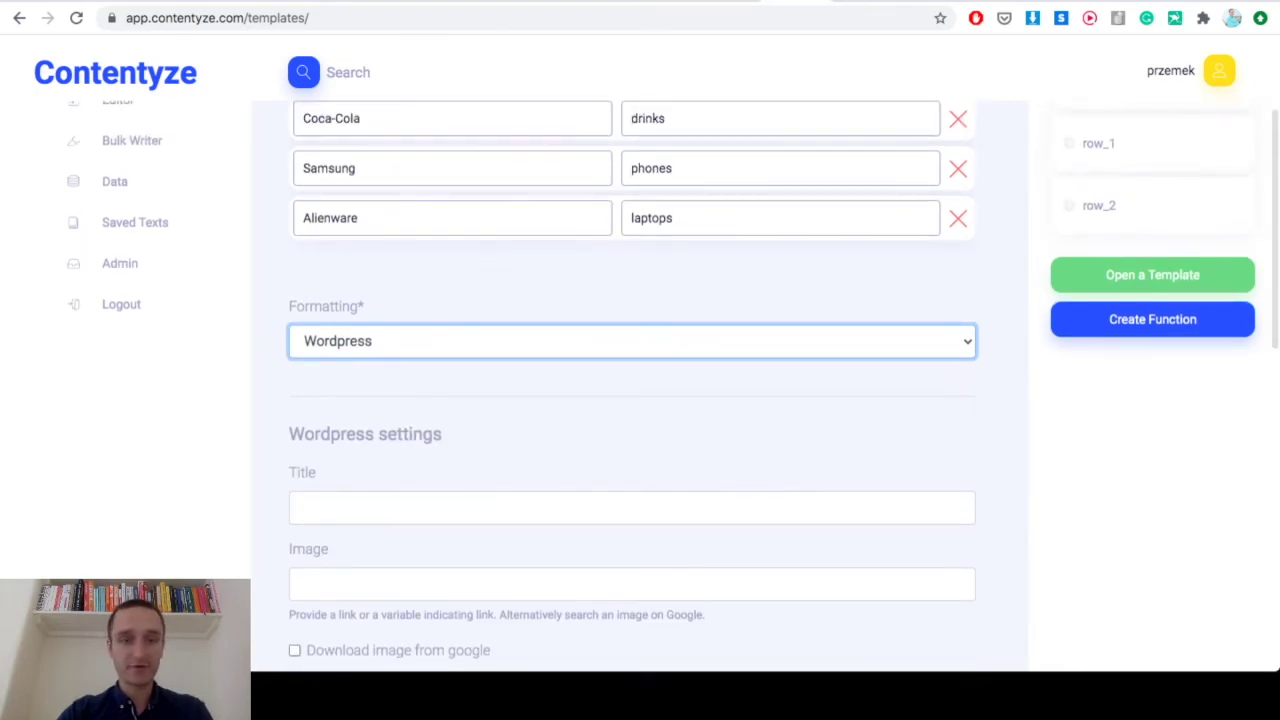
{"action": "scroll", "coordinate": [640, 386], "scroll_direction": "down", "scroll_amount": 3}
{"action": "scroll", "coordinate": [640, 386], "scroll_direction": "down", "scroll_amount": 3}
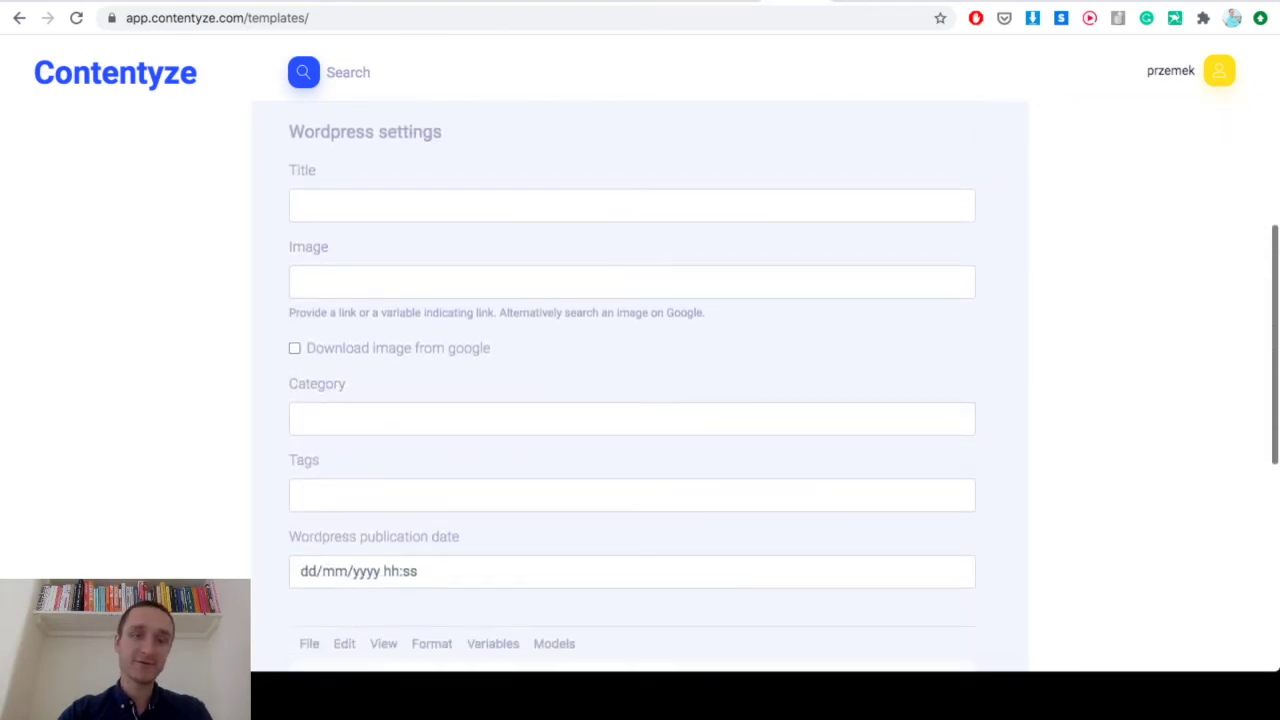
{"action": "left_click", "coordinate": [500, 205]}
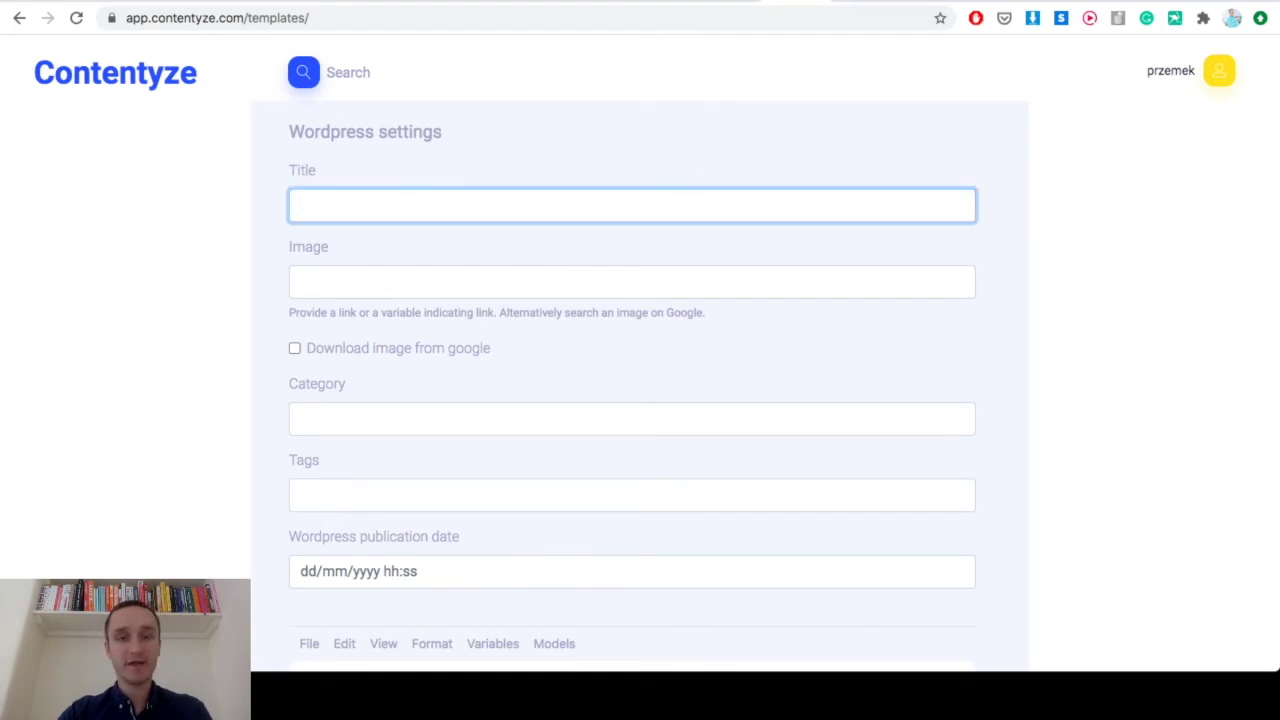
{"action": "scroll", "coordinate": [640, 400], "scroll_direction": "down", "scroll_amount": 1}
{"action": "scroll", "coordinate": [640, 400], "scroll_direction": "up", "scroll_amount": 1}
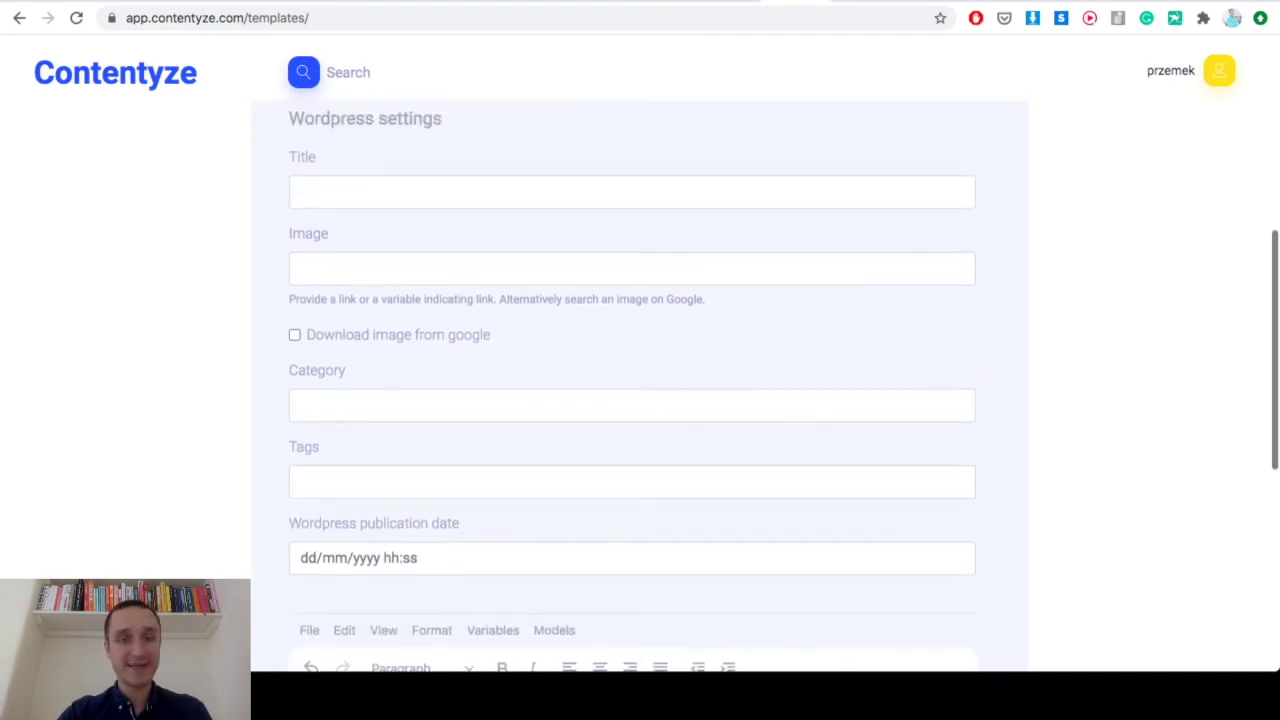
{"action": "scroll", "coordinate": [640, 400], "scroll_direction": "down", "scroll_amount": 1}
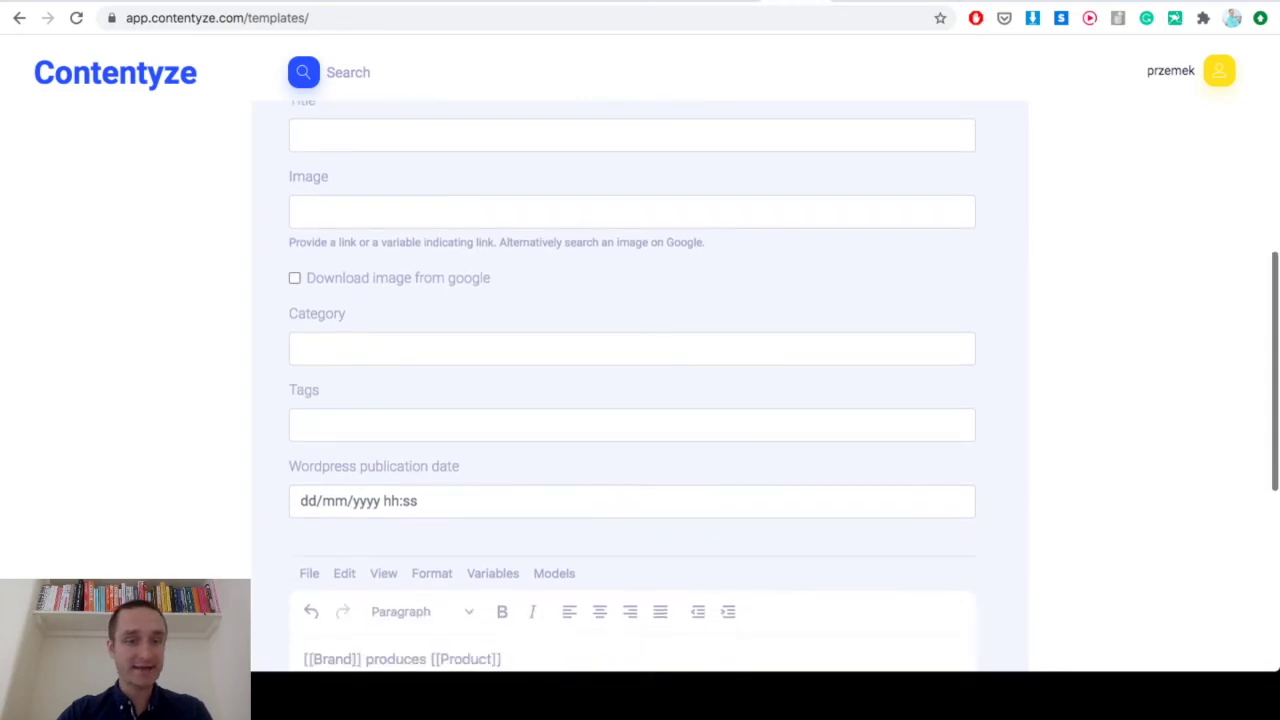
{"action": "scroll", "coordinate": [640, 400], "scroll_direction": "down", "scroll_amount": 3}
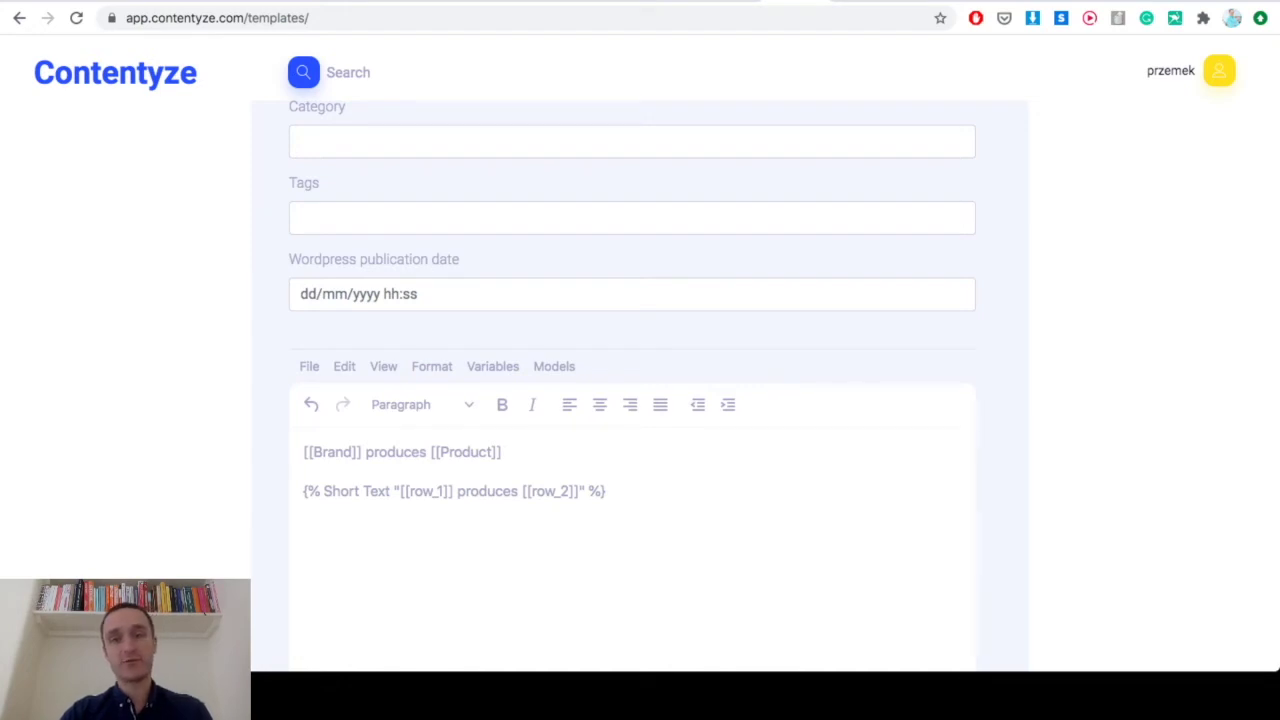
{"action": "scroll", "coordinate": [640, 400], "scroll_direction": "up", "scroll_amount": 5}
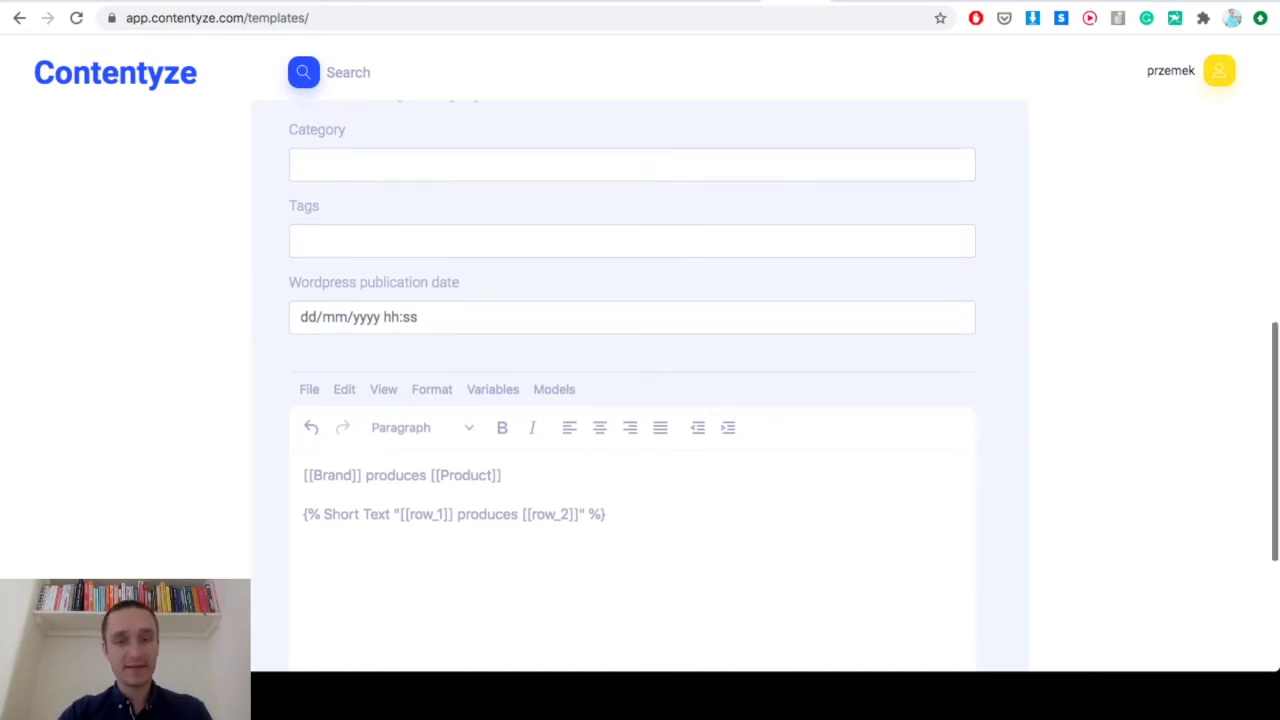
{"action": "scroll", "coordinate": [640, 400], "scroll_direction": "up", "scroll_amount": 1}
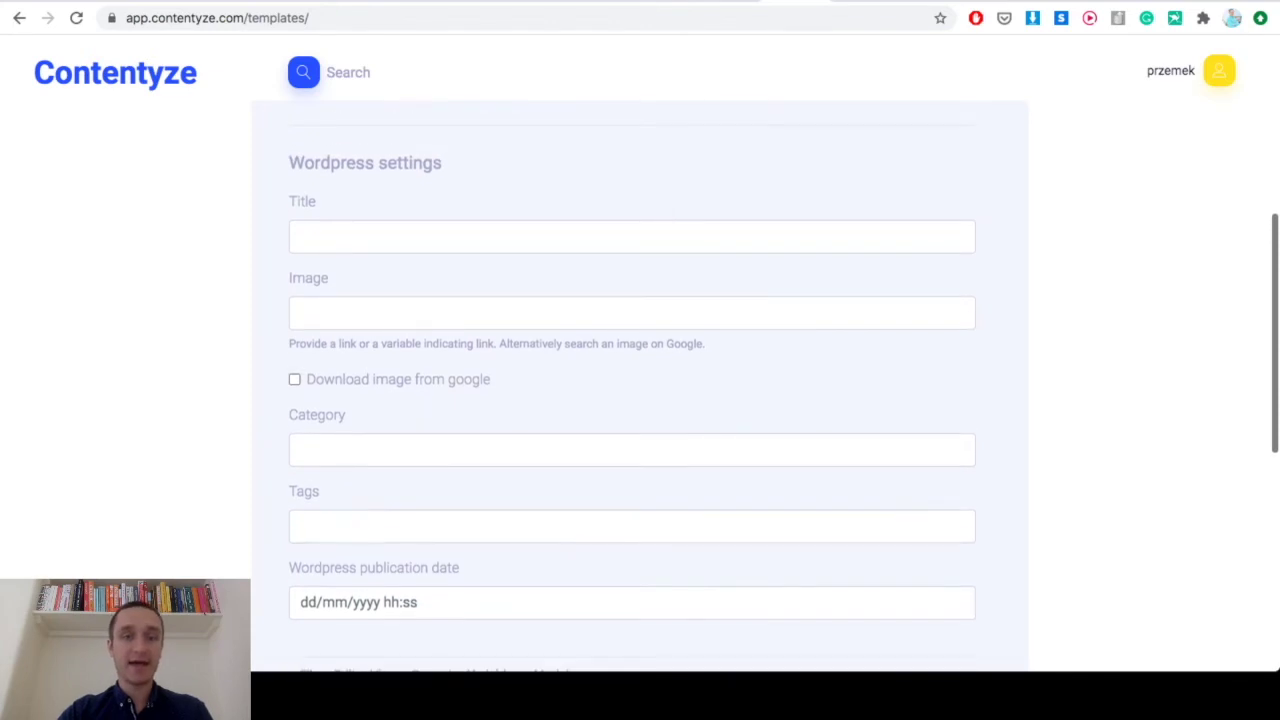
Set the Wordpress title to the variable [[row_1]]
{"action": "left_click", "coordinate": [632, 236]}
{"action": "type", "text": "[[row"}
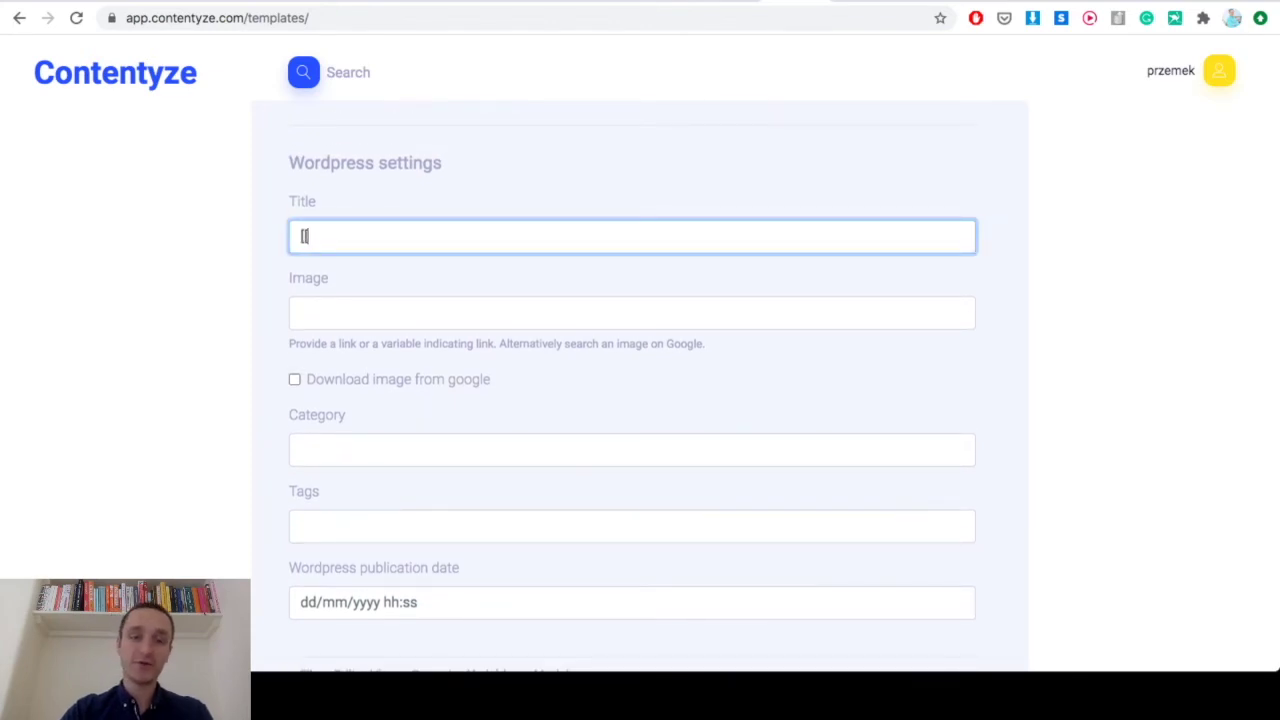
{"action": "type", "text": "_1]]"}
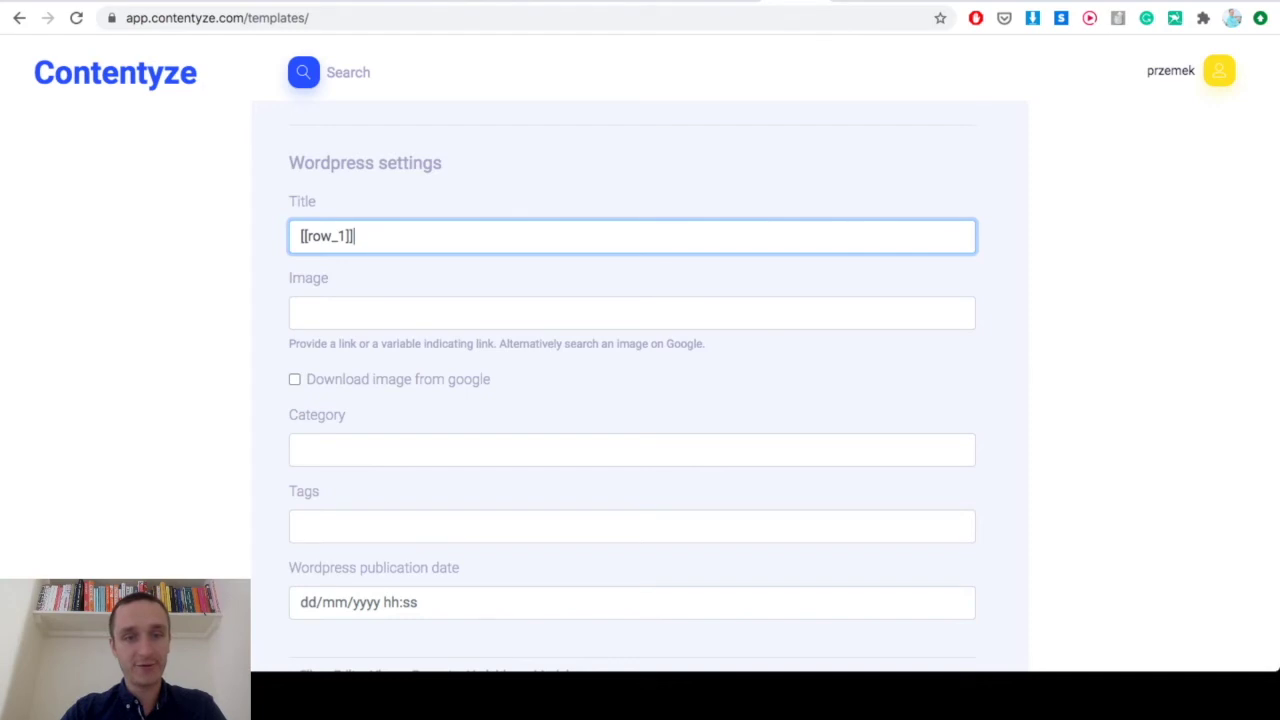
Set the Wordpress image to the variable [[row_1]] and enable downloading the image from Google
{"action": "left_click", "coordinate": [300, 313]}
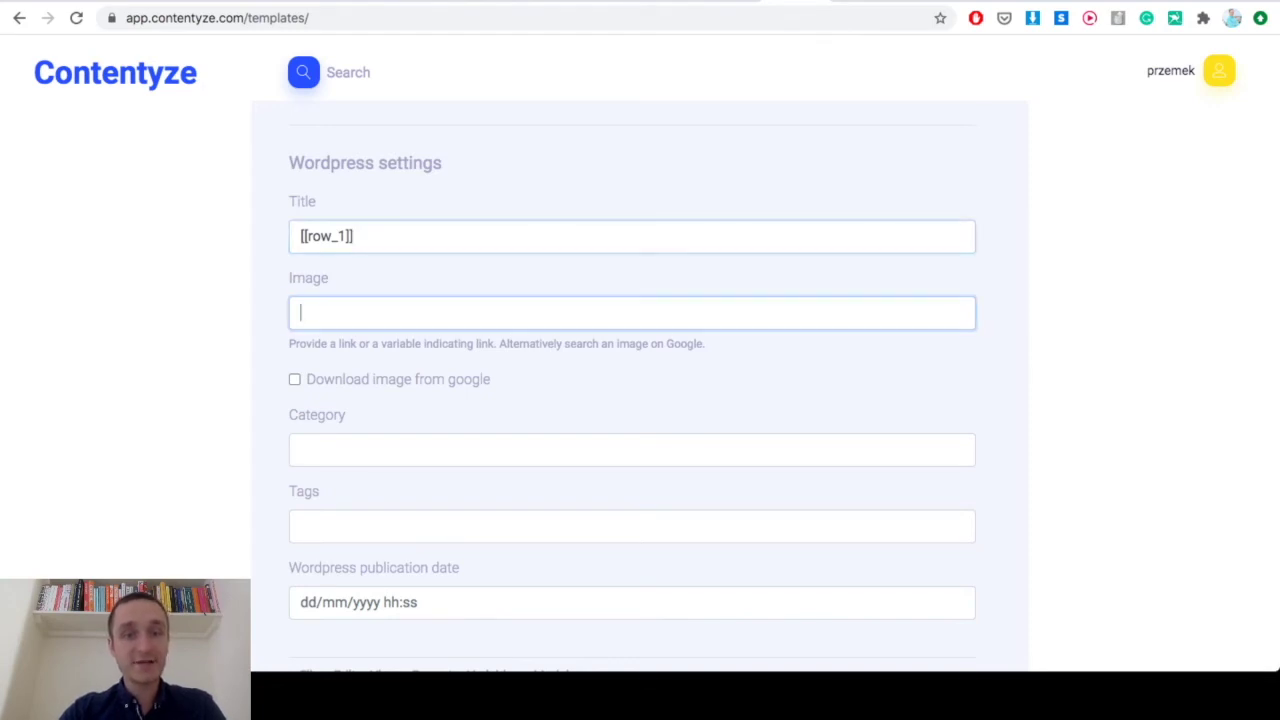
{"action": "left_click", "coordinate": [300, 313]}
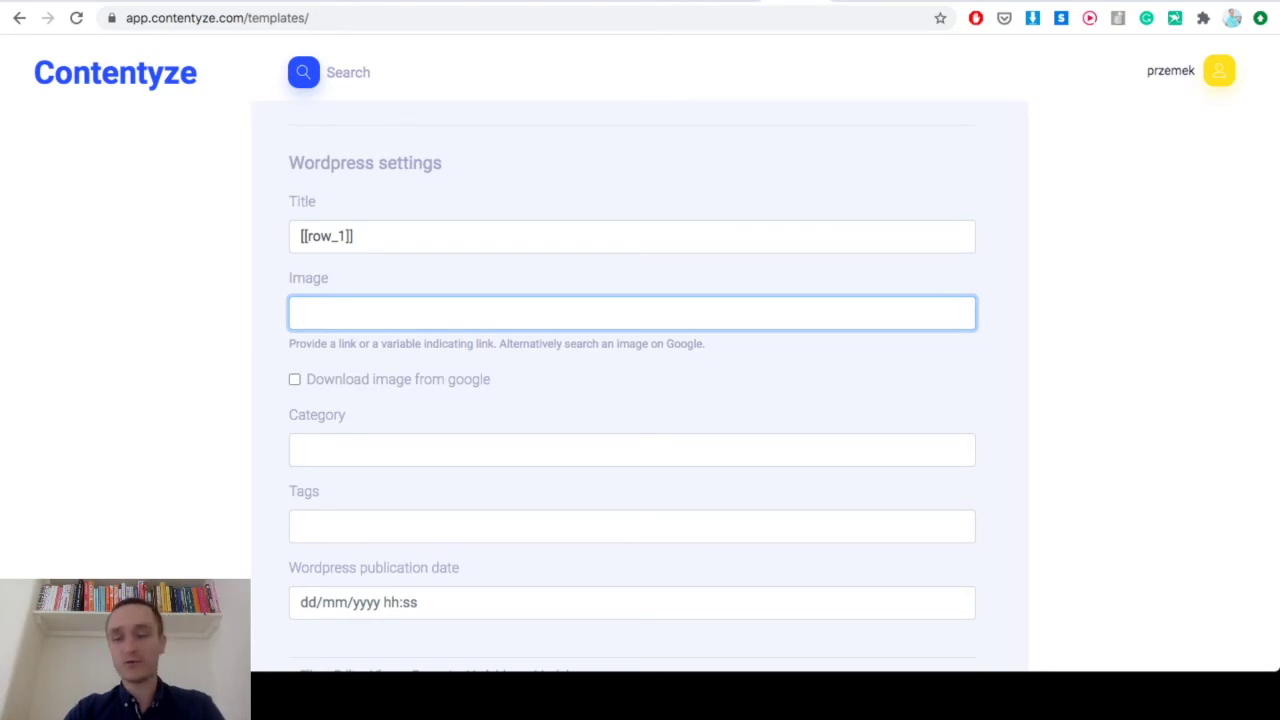
{"action": "type", "text": "[[we"}
{"action": "key", "text": "BackSpace"}
{"action": "key", "text": "BackSpace"}
{"action": "type", "text": "ro"}
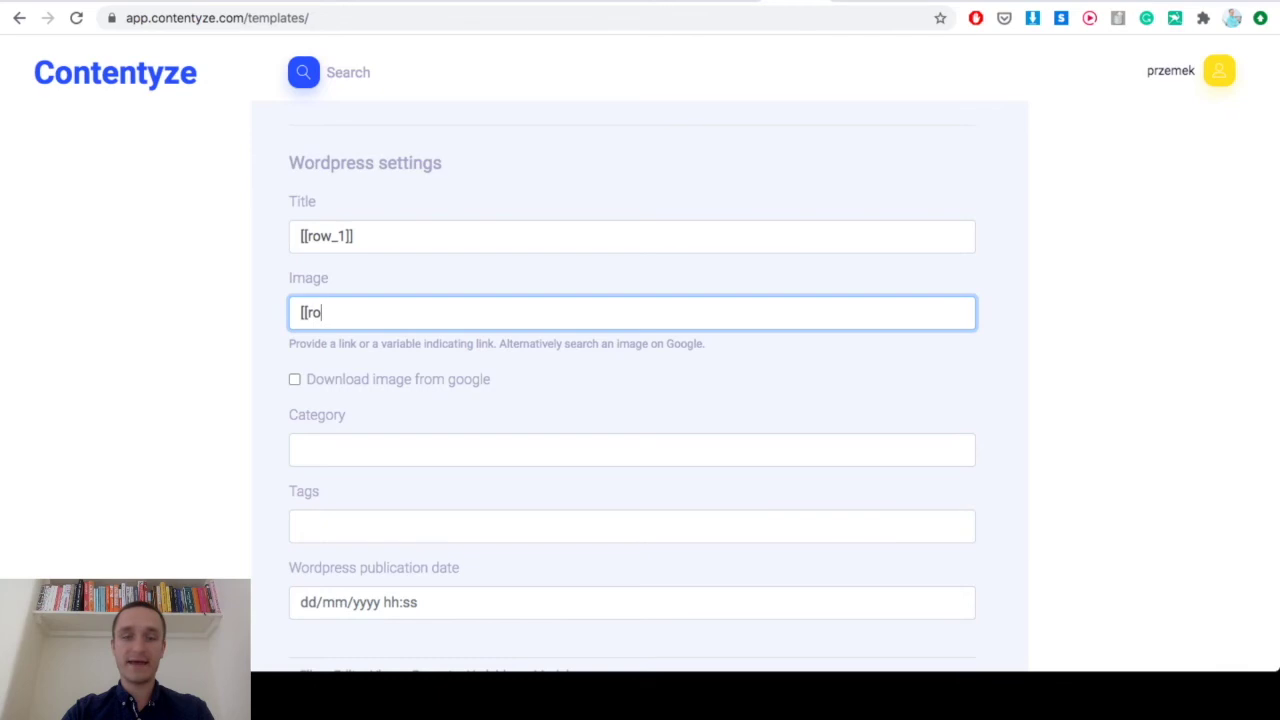
{"action": "type", "text": "w_1]]"}
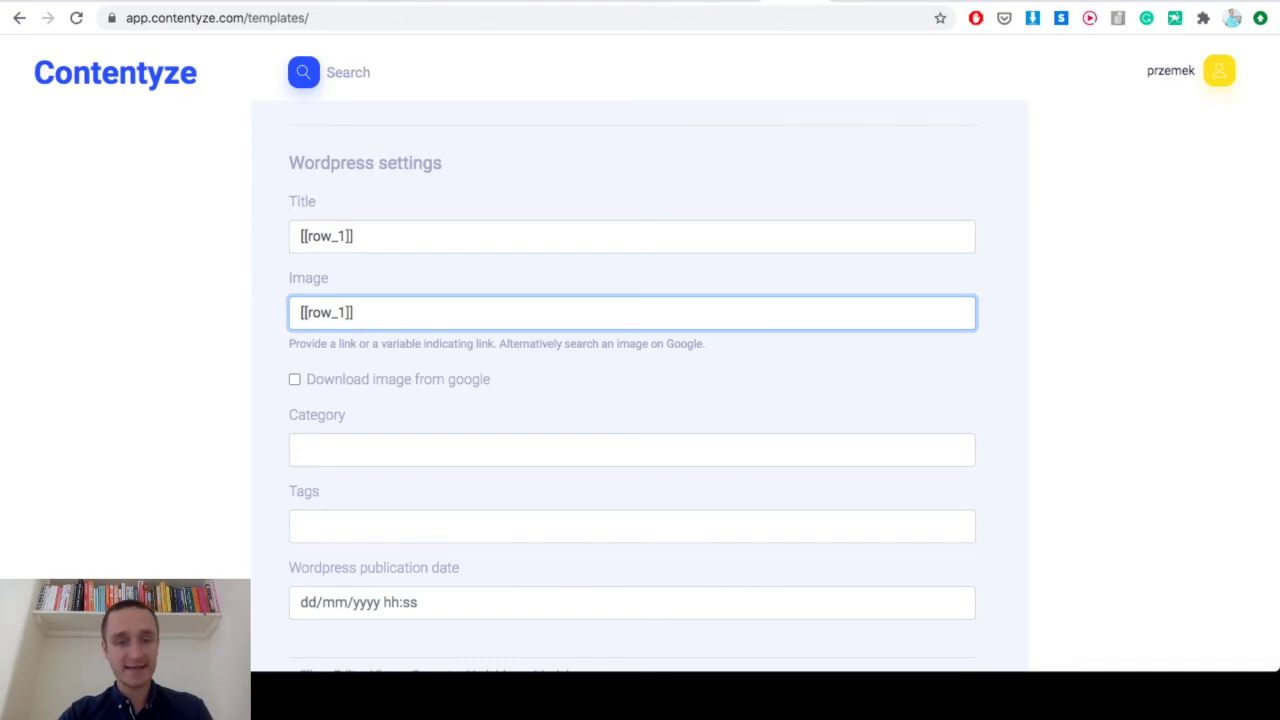
{"action": "left_click", "coordinate": [294, 379]}
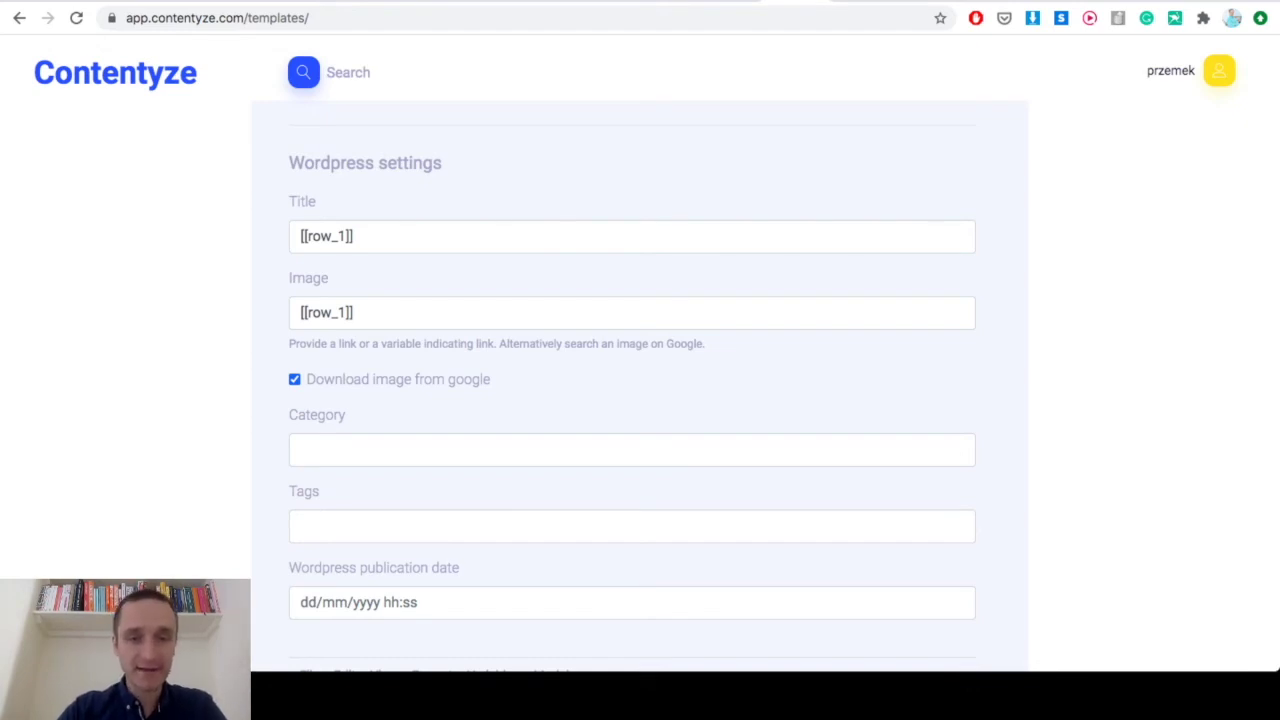
Switch the template's formatting from Wordpress to Twitter and look over the editor
{"action": "scroll", "coordinate": [632, 390], "scroll_direction": "down", "scroll_amount": 2}
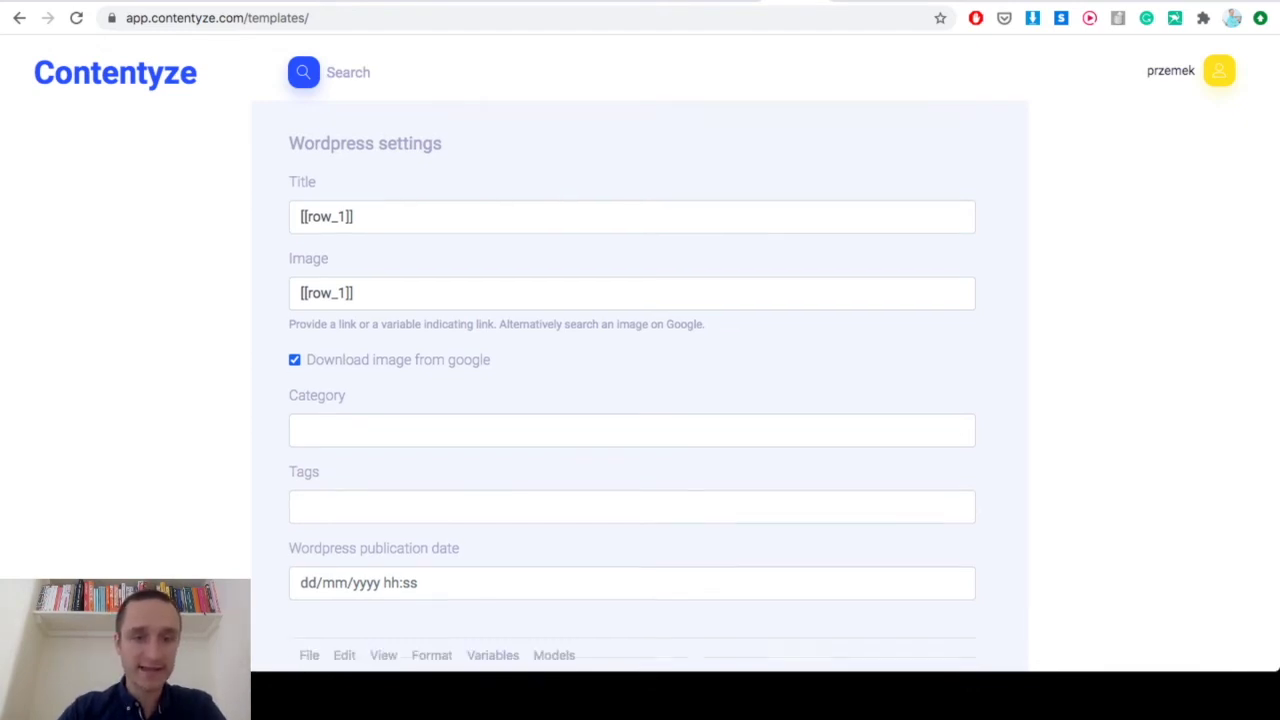
{"action": "scroll", "coordinate": [632, 390], "scroll_direction": "down", "scroll_amount": 2}
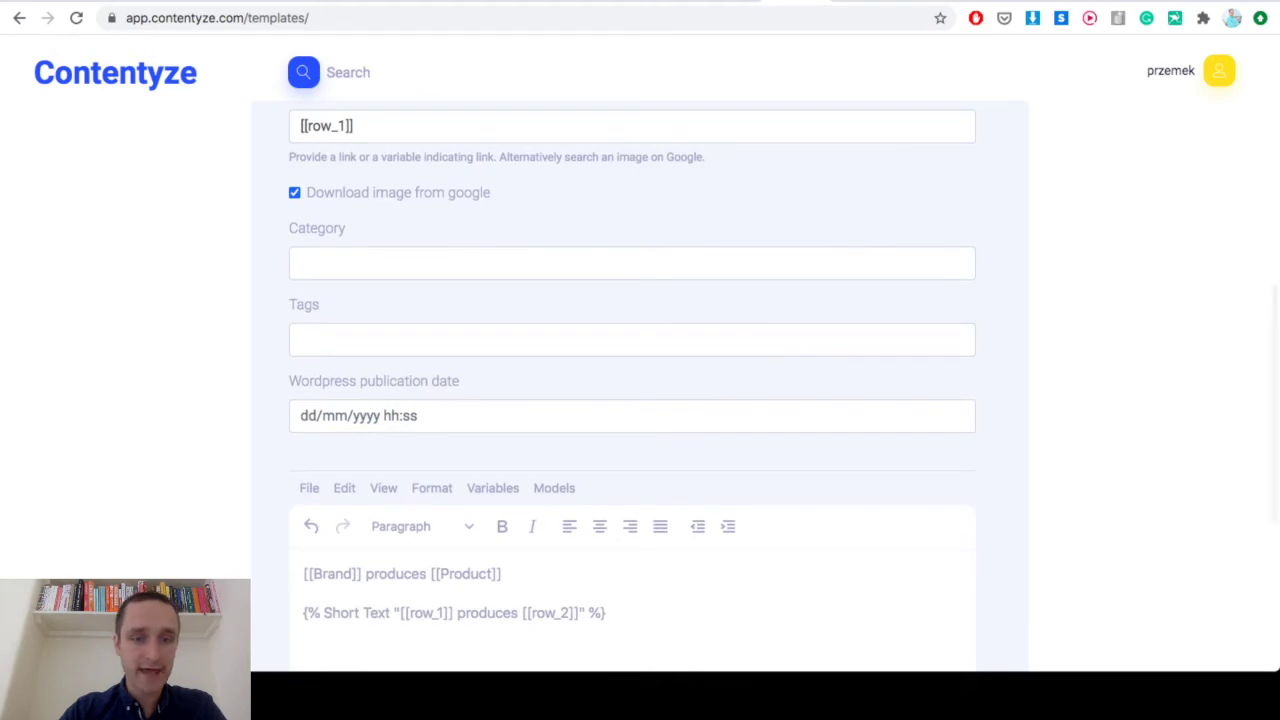
{"action": "scroll", "coordinate": [632, 390], "scroll_direction": "down", "scroll_amount": 2}
{"action": "scroll", "coordinate": [632, 390], "scroll_direction": "up", "scroll_amount": 10}
{"action": "scroll", "coordinate": [632, 390], "scroll_direction": "up", "scroll_amount": 1}
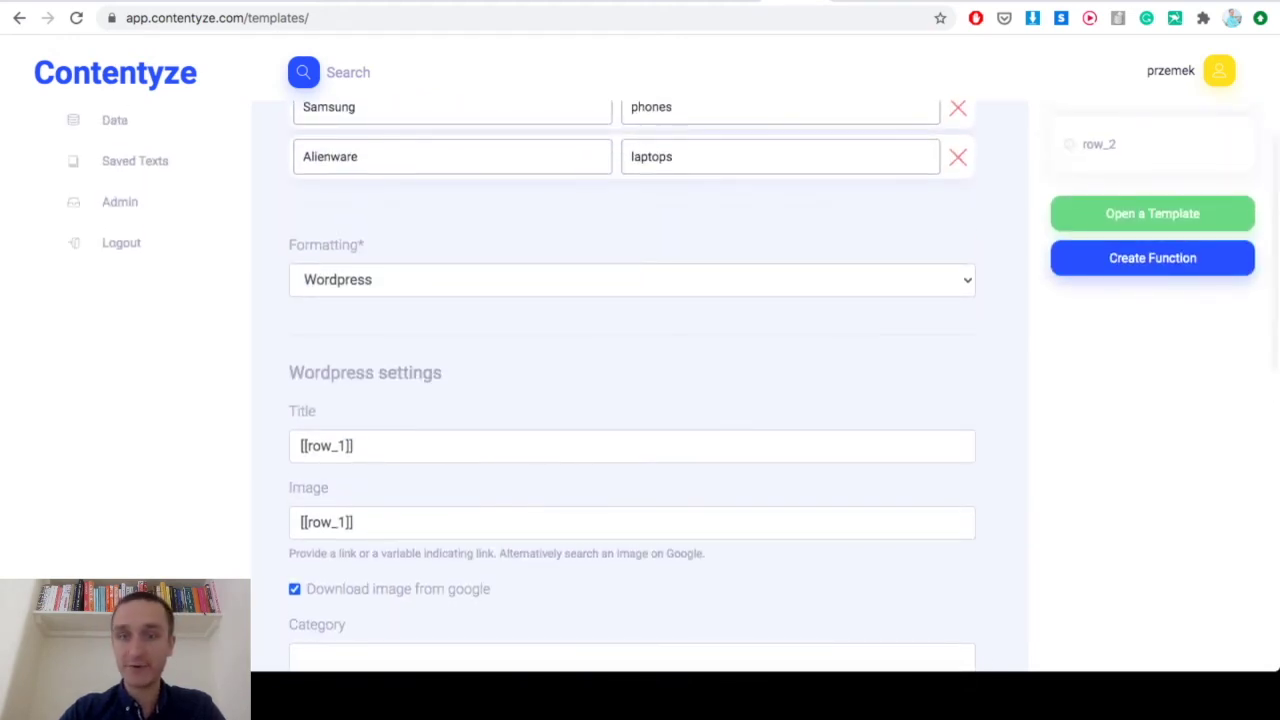
{"action": "left_click", "coordinate": [632, 279]}
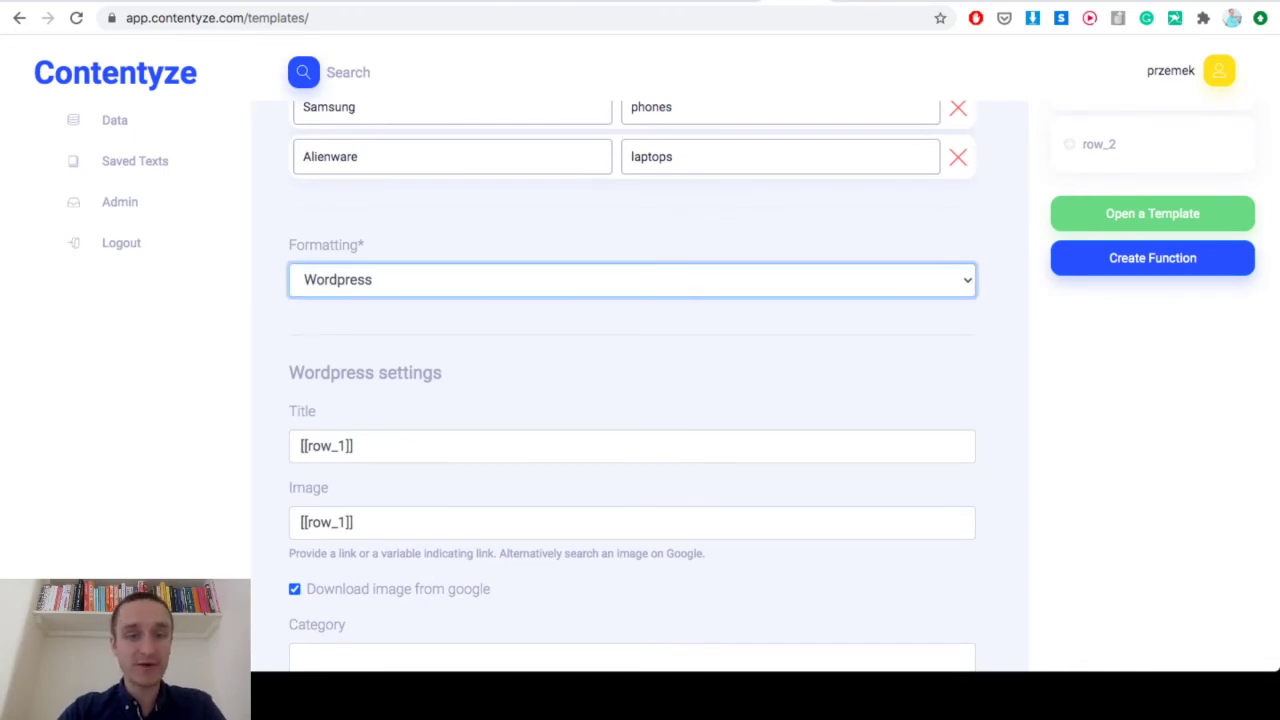
{"action": "left_click", "coordinate": [632, 279]}
{"action": "scroll", "coordinate": [632, 390], "scroll_direction": "down", "scroll_amount": 1}
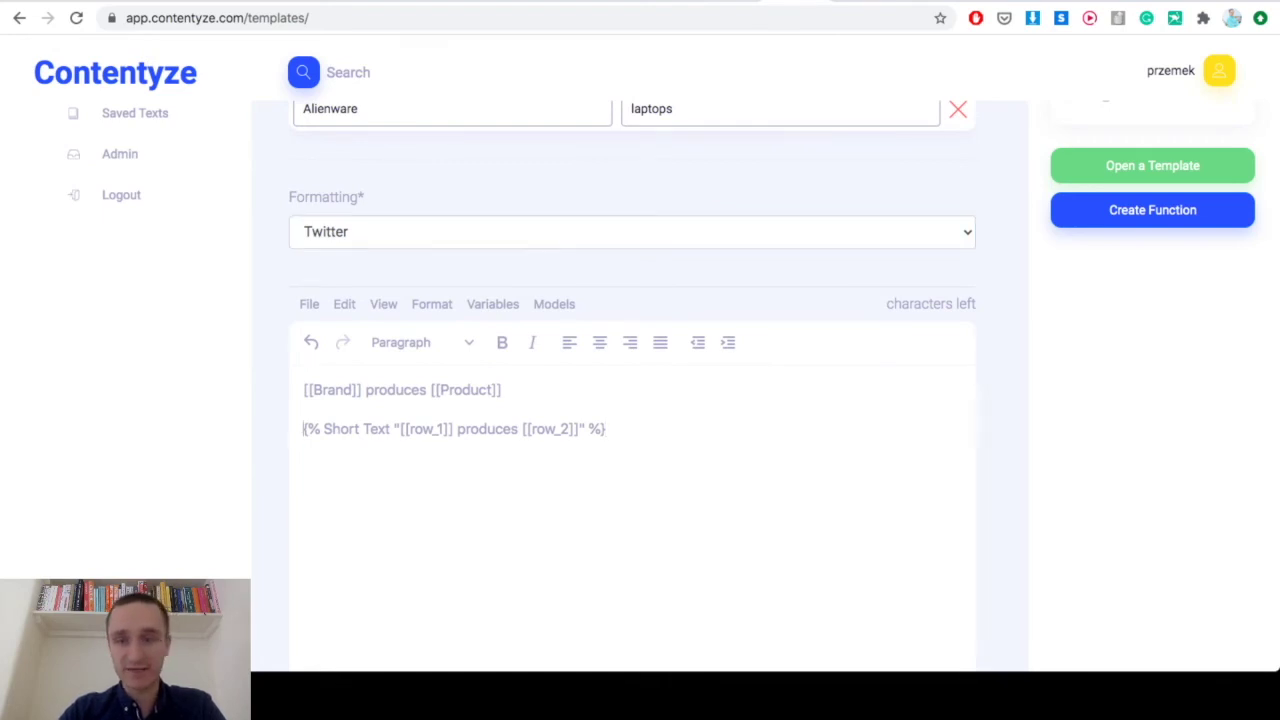
{"action": "scroll", "coordinate": [632, 390], "scroll_direction": "down", "scroll_amount": 3}
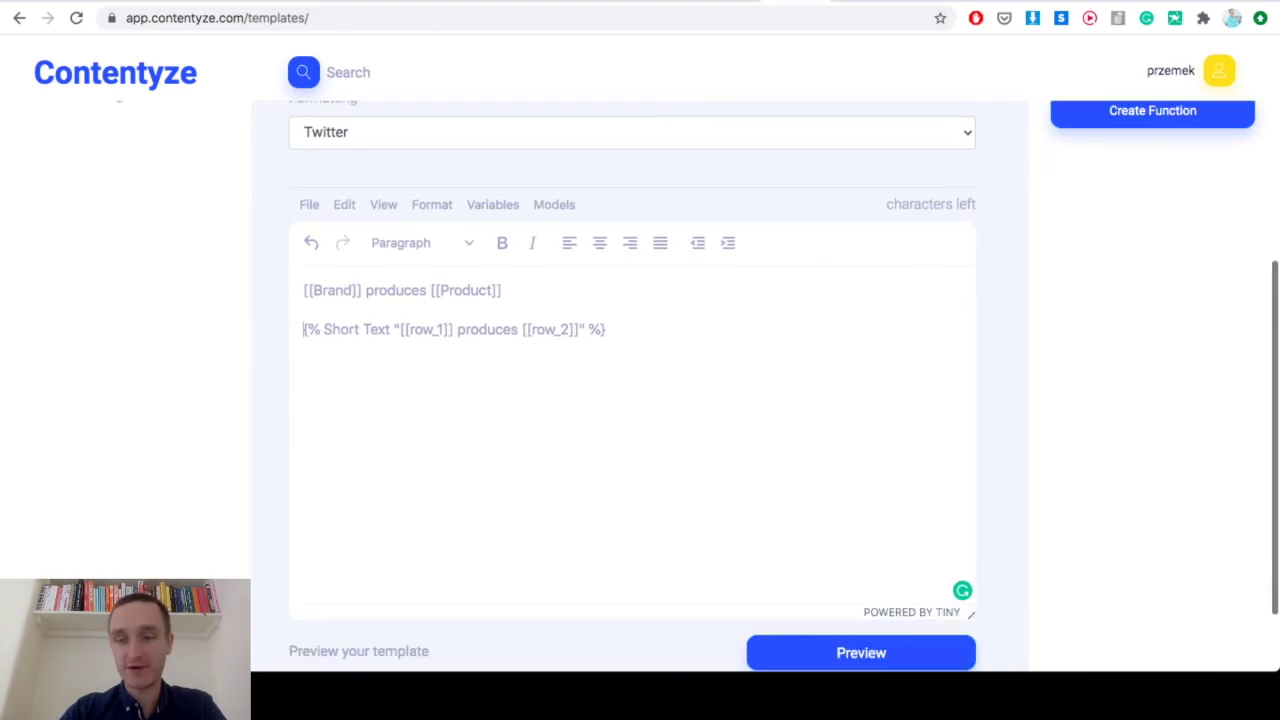
{"action": "scroll", "coordinate": [632, 390], "scroll_direction": "up", "scroll_amount": 5}
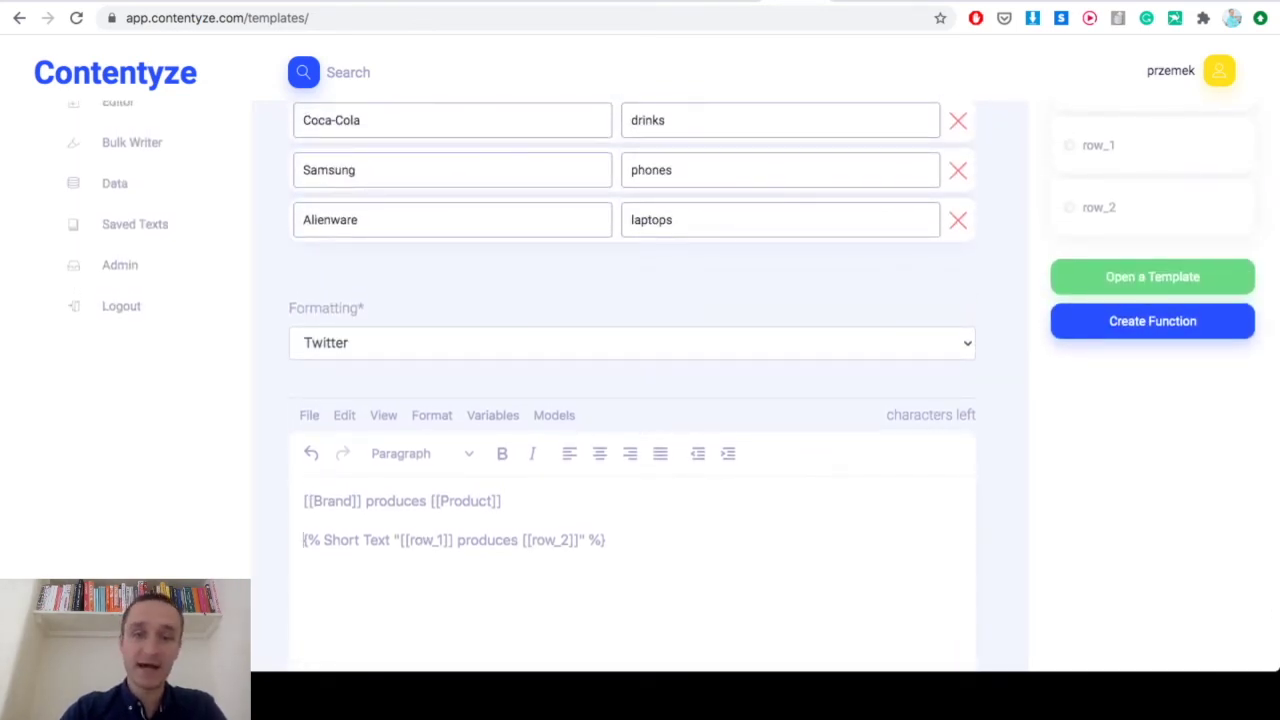
{"action": "left_click", "coordinate": [632, 342]}
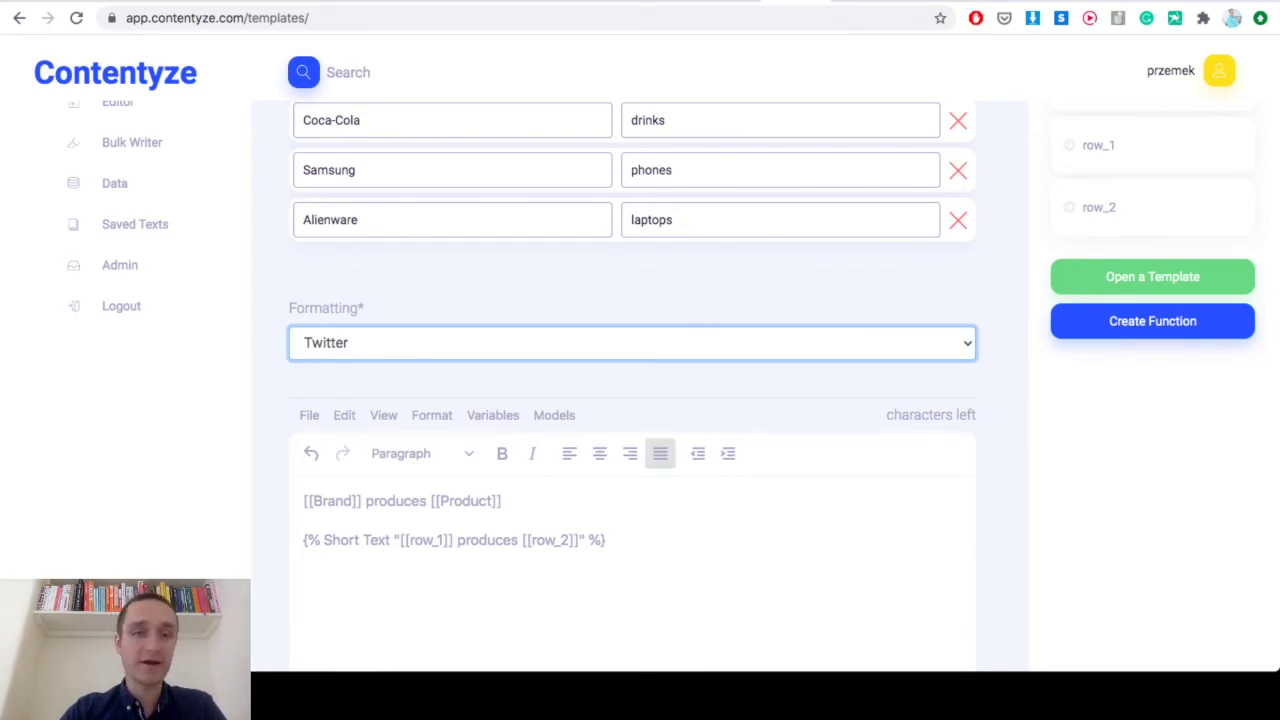
{"action": "scroll", "coordinate": [660, 454], "scroll_direction": "up", "scroll_amount": 3}
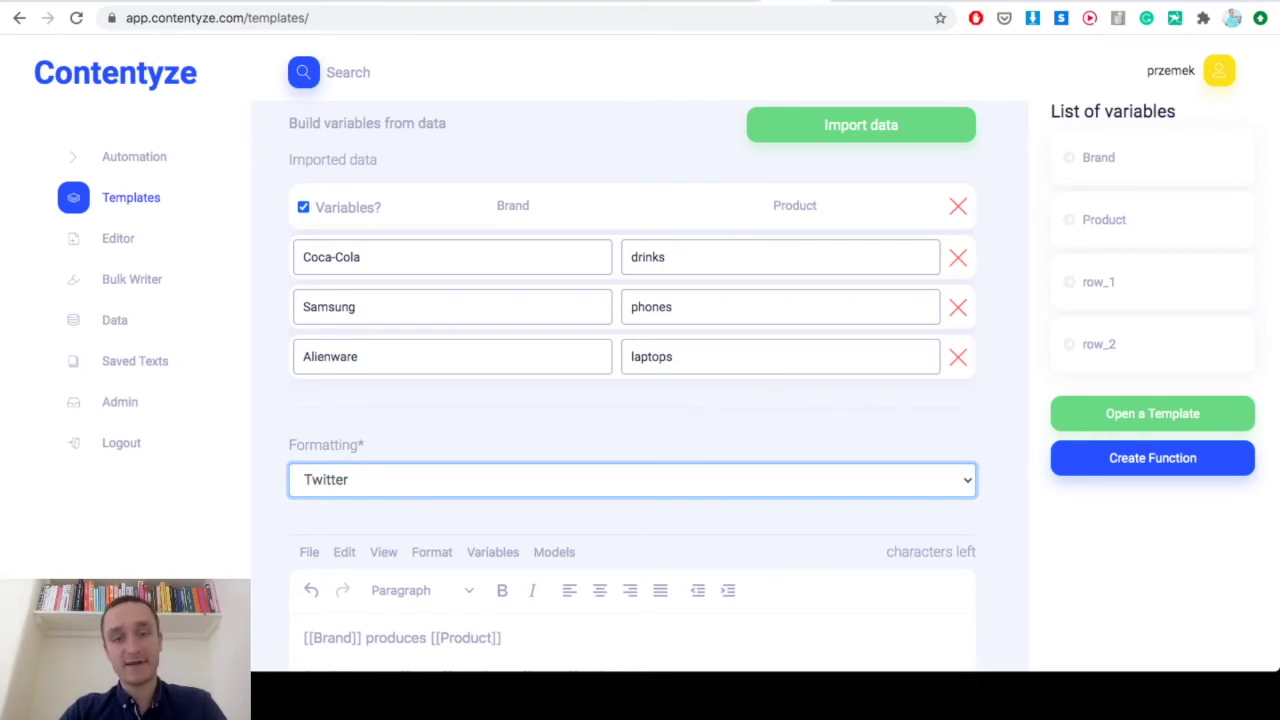
{"action": "left_click", "coordinate": [861, 125]}
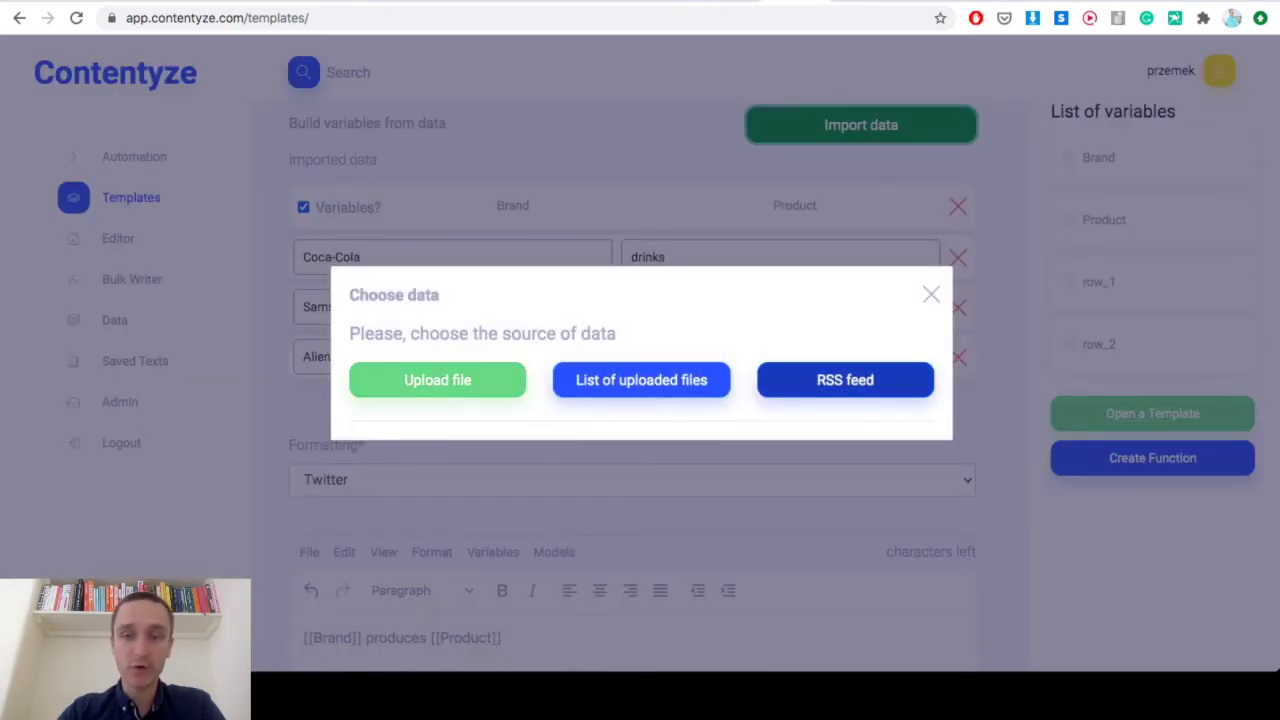
{"action": "left_click", "coordinate": [845, 380]}
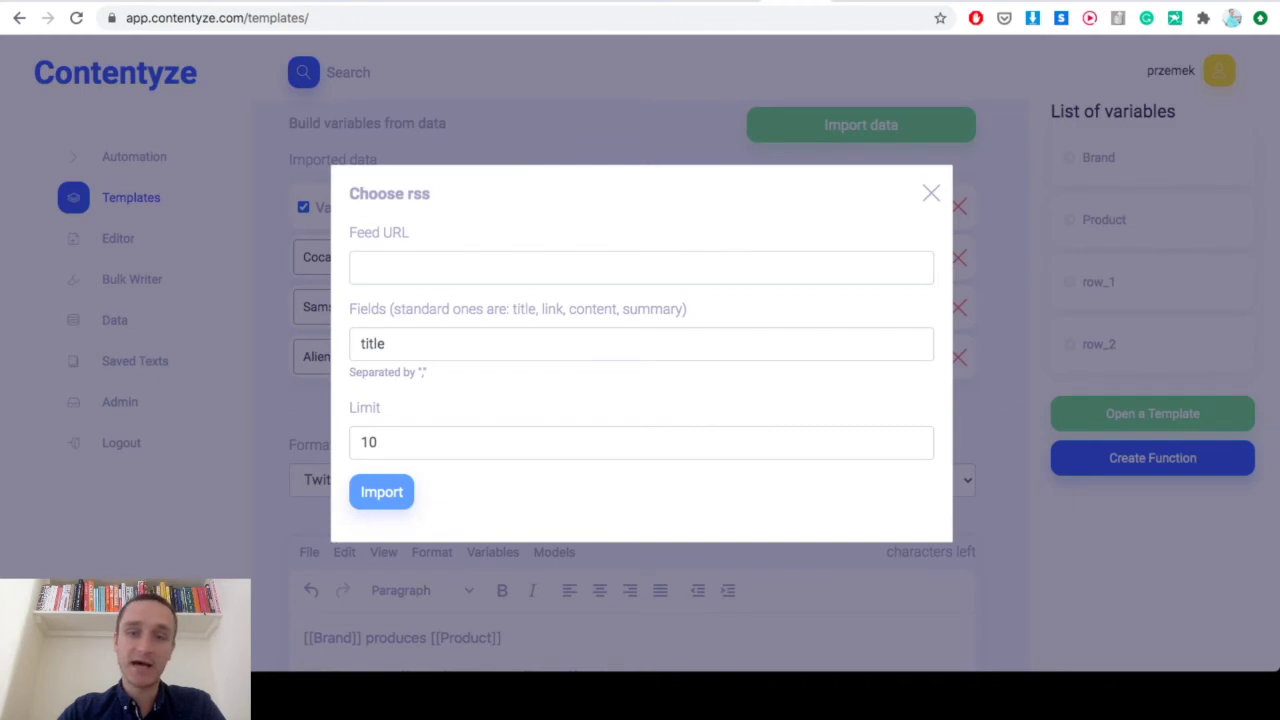
{"action": "left_click", "coordinate": [641, 267]}
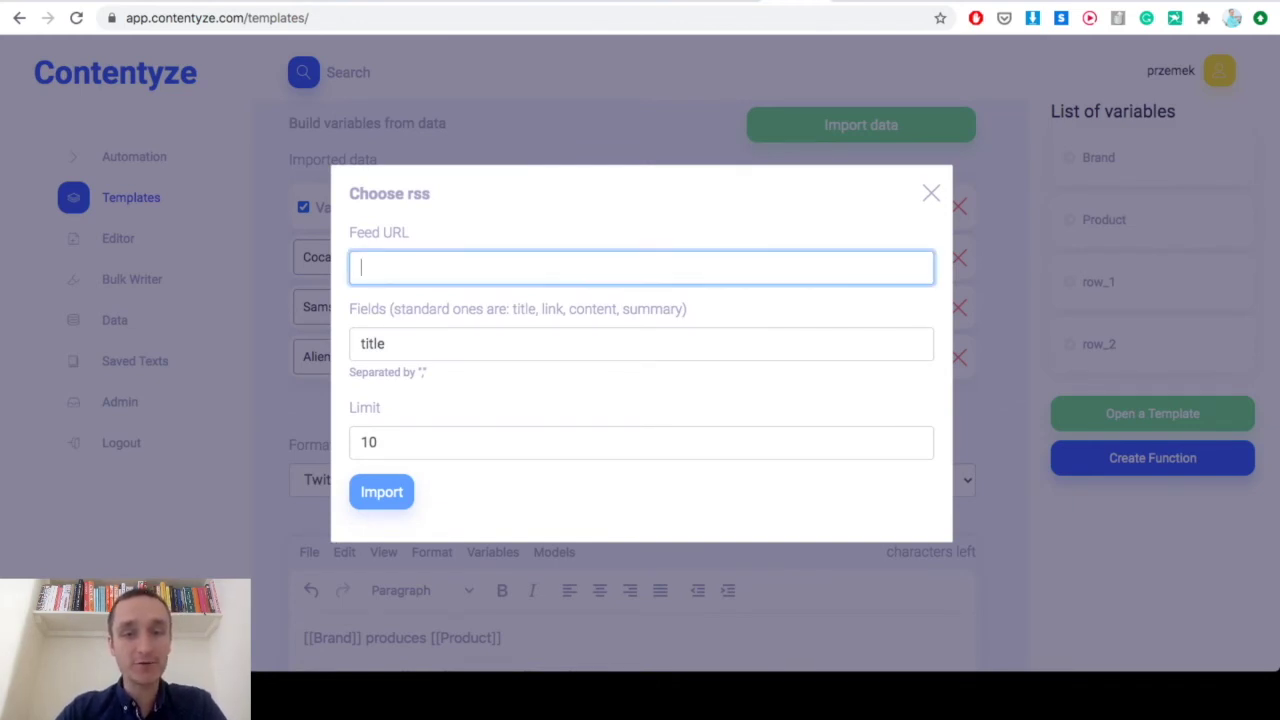
{"action": "type", "text": "https://www.gamespot.com/feeds/game-news/"}
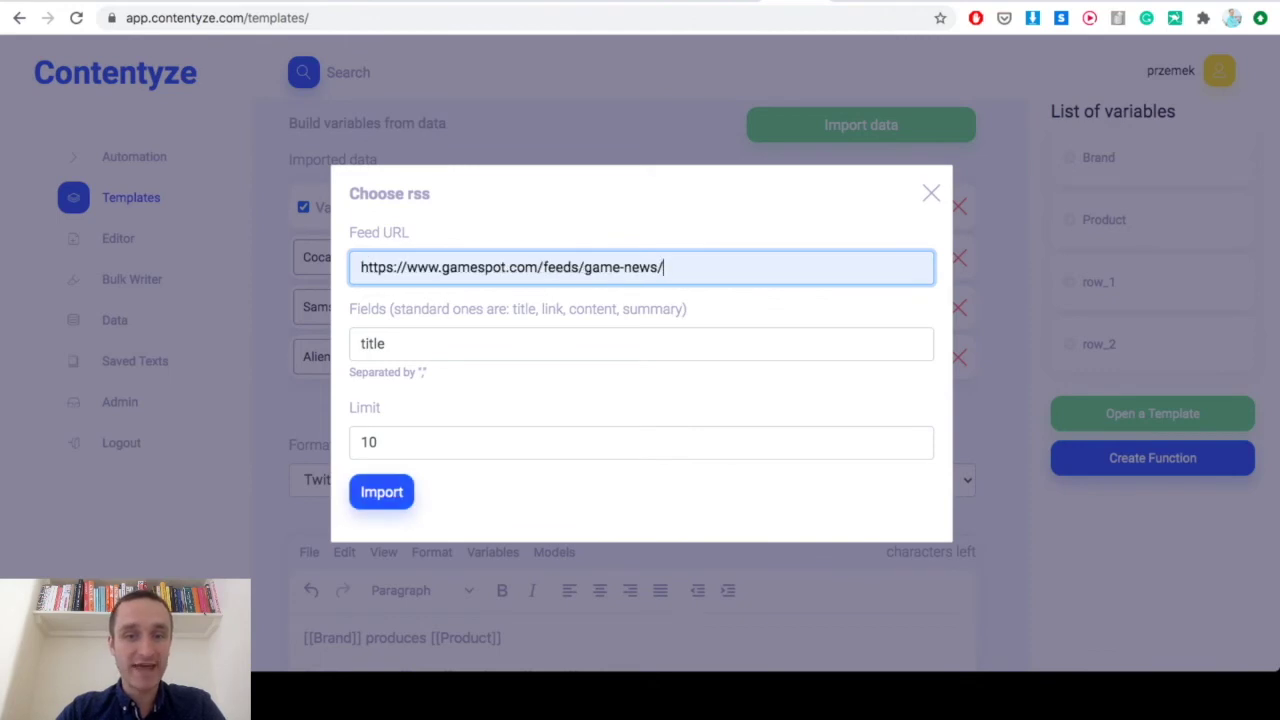
{"action": "left_click", "coordinate": [386, 343]}
{"action": "type", "text": ", link, summary"}
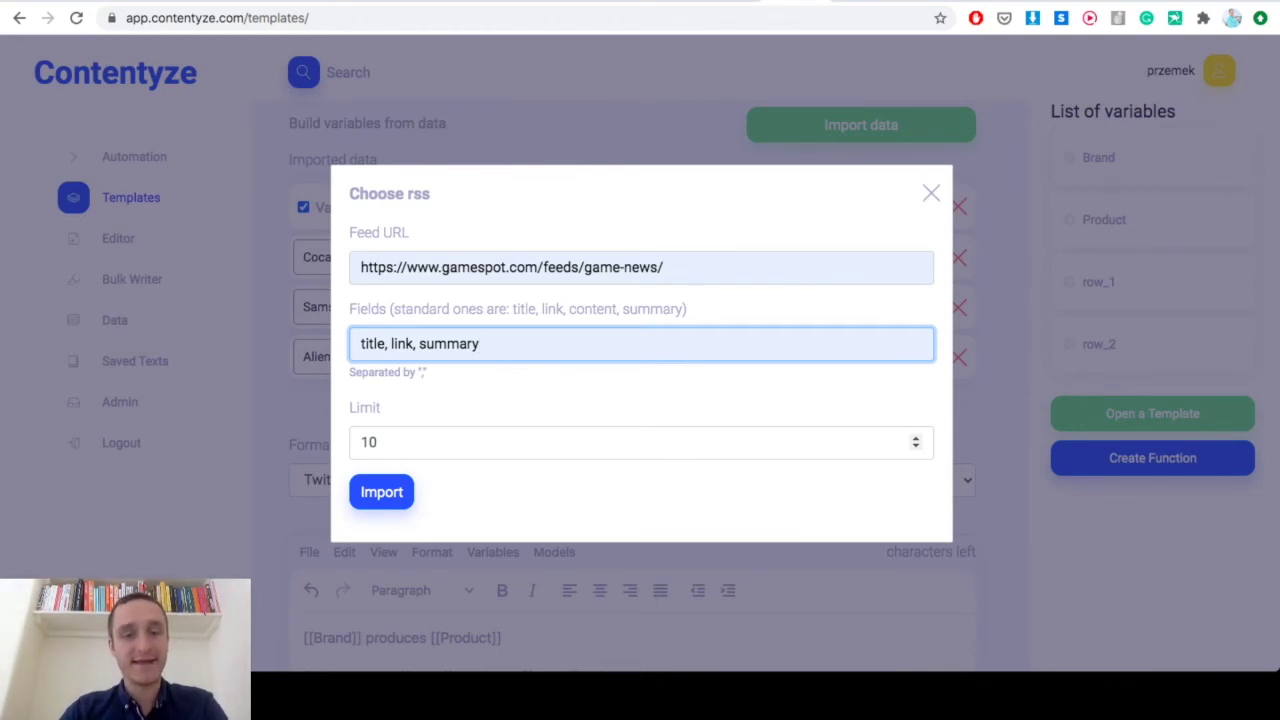
{"action": "left_click", "coordinate": [381, 492]}
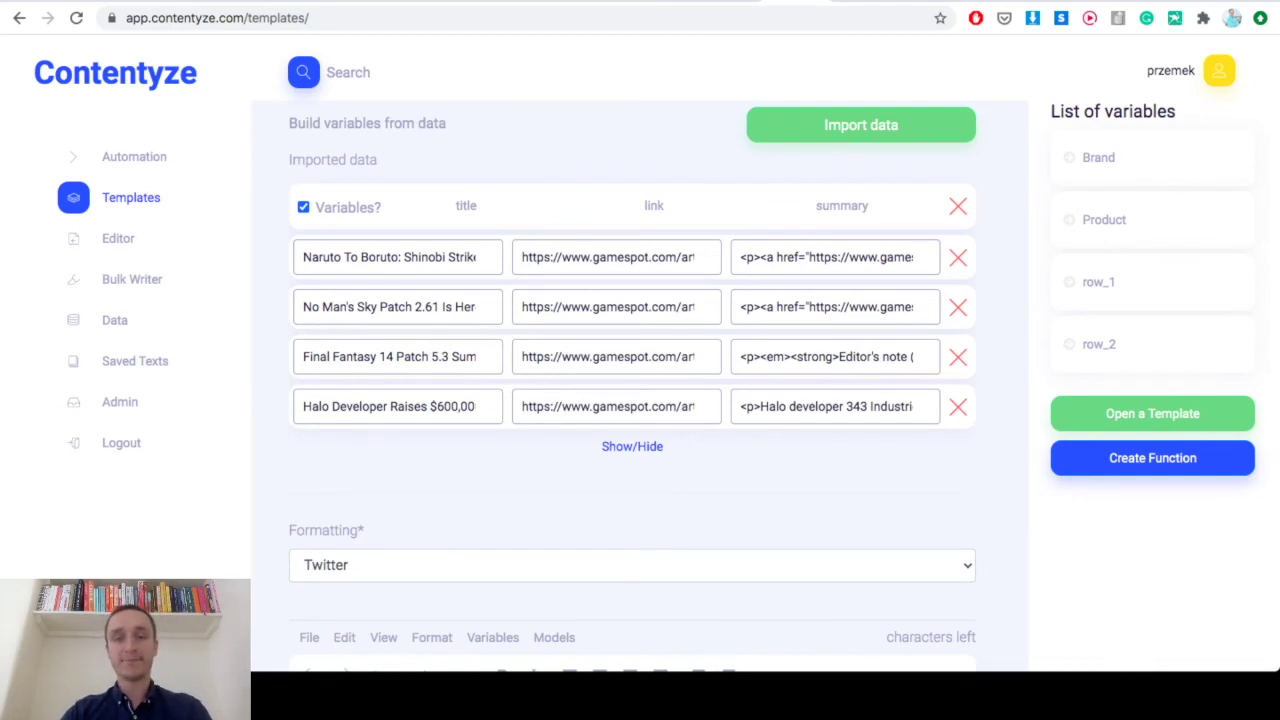
Delete all the existing brand and product text from the template editor
{"action": "scroll", "coordinate": [640, 380], "scroll_direction": "down", "scroll_amount": 2}
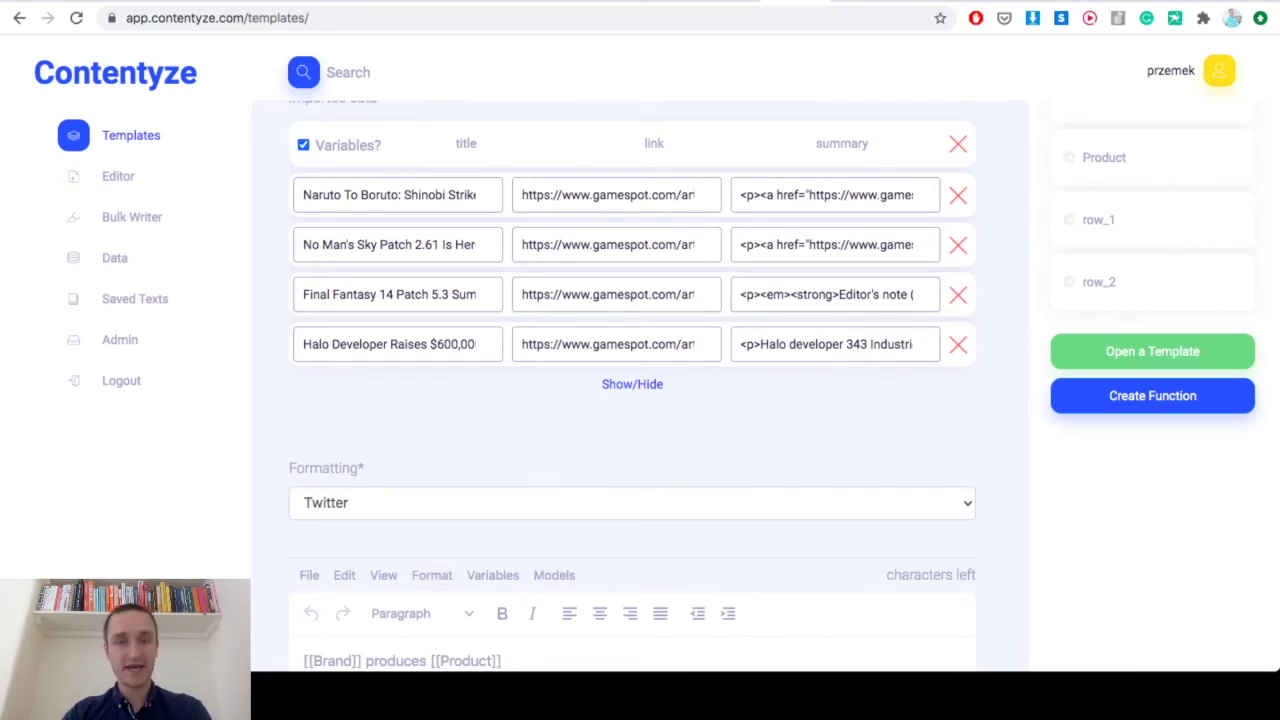
{"action": "scroll", "coordinate": [603, 521], "scroll_direction": "down", "scroll_amount": 3}
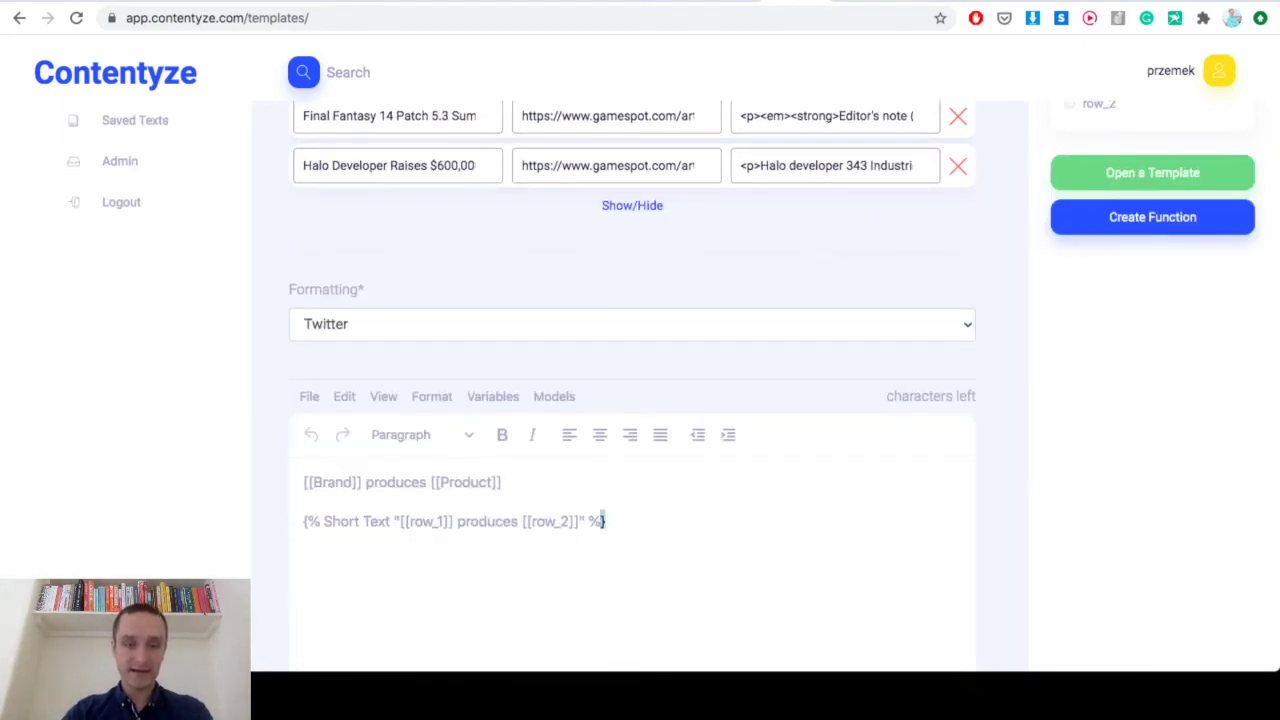
{"action": "key", "text": "ctrl+a"}
{"action": "key", "text": "BackSpace"}
Set the template's formatting to General and place the cursor in the empty editor
{"action": "left_click", "coordinate": [632, 325]}
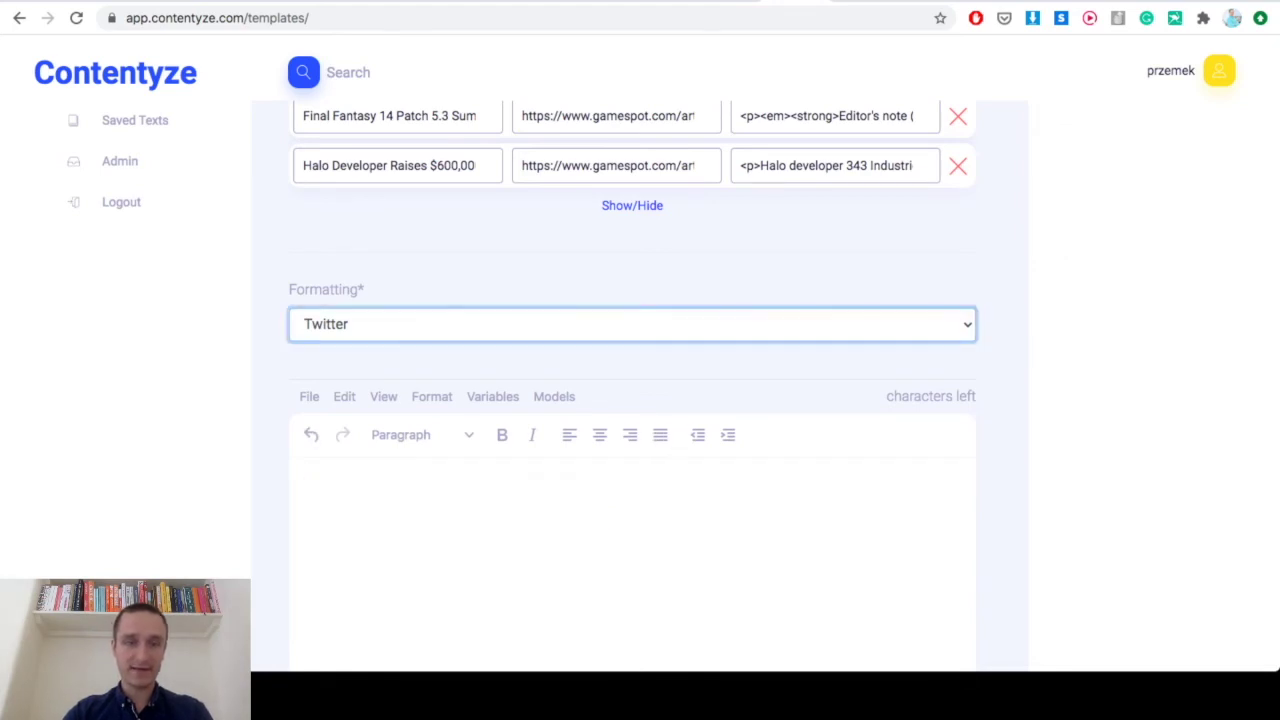
{"action": "left_click", "coordinate": [632, 325]}
{"action": "left_click", "coordinate": [304, 481]}
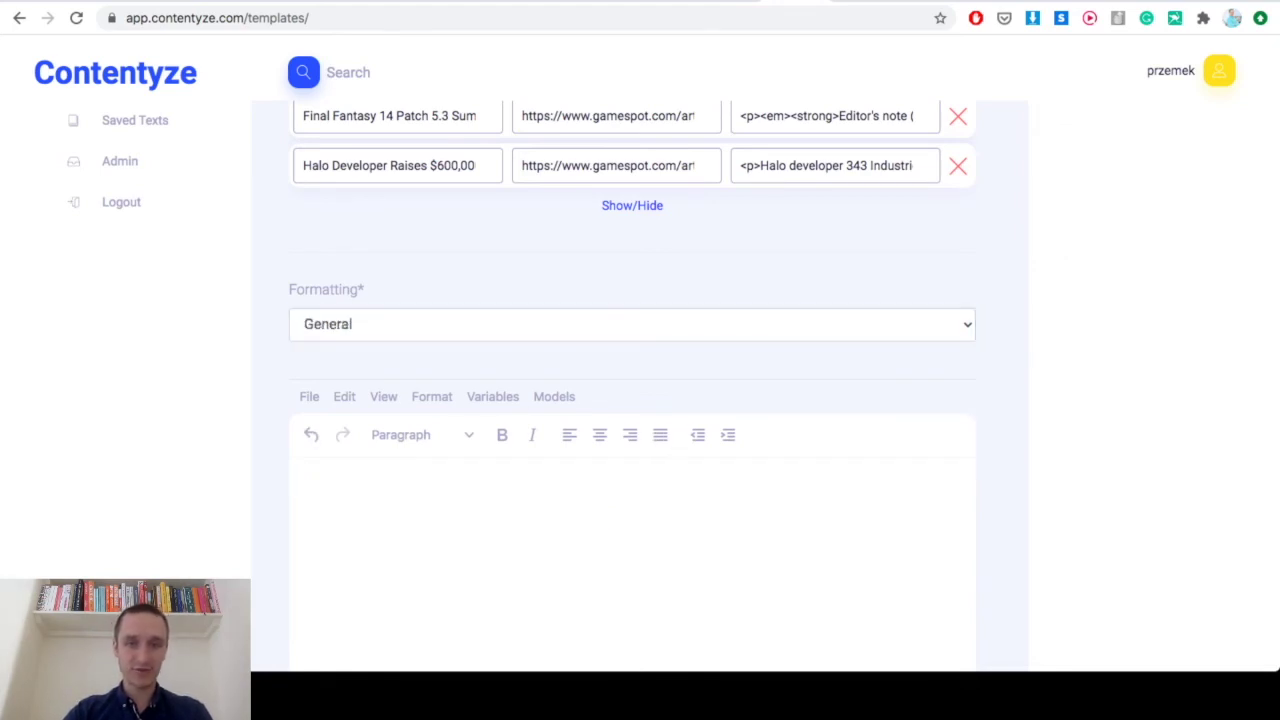
Write the variable [[title]] as the template's first line and "source: [[link]]" on the line below
{"action": "type", "text": "[["}
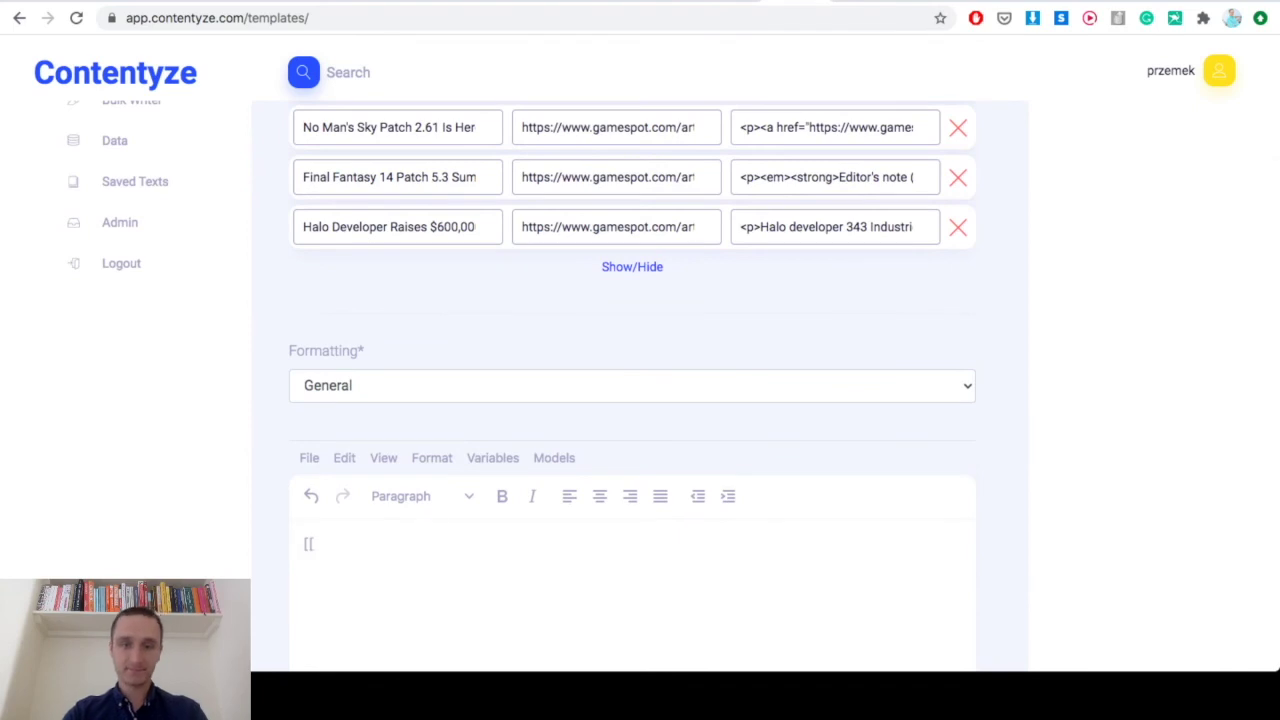
{"action": "scroll", "coordinate": [632, 385], "scroll_direction": "up", "scroll_amount": 1}
{"action": "scroll", "coordinate": [632, 385], "scroll_direction": "down", "scroll_amount": 1}
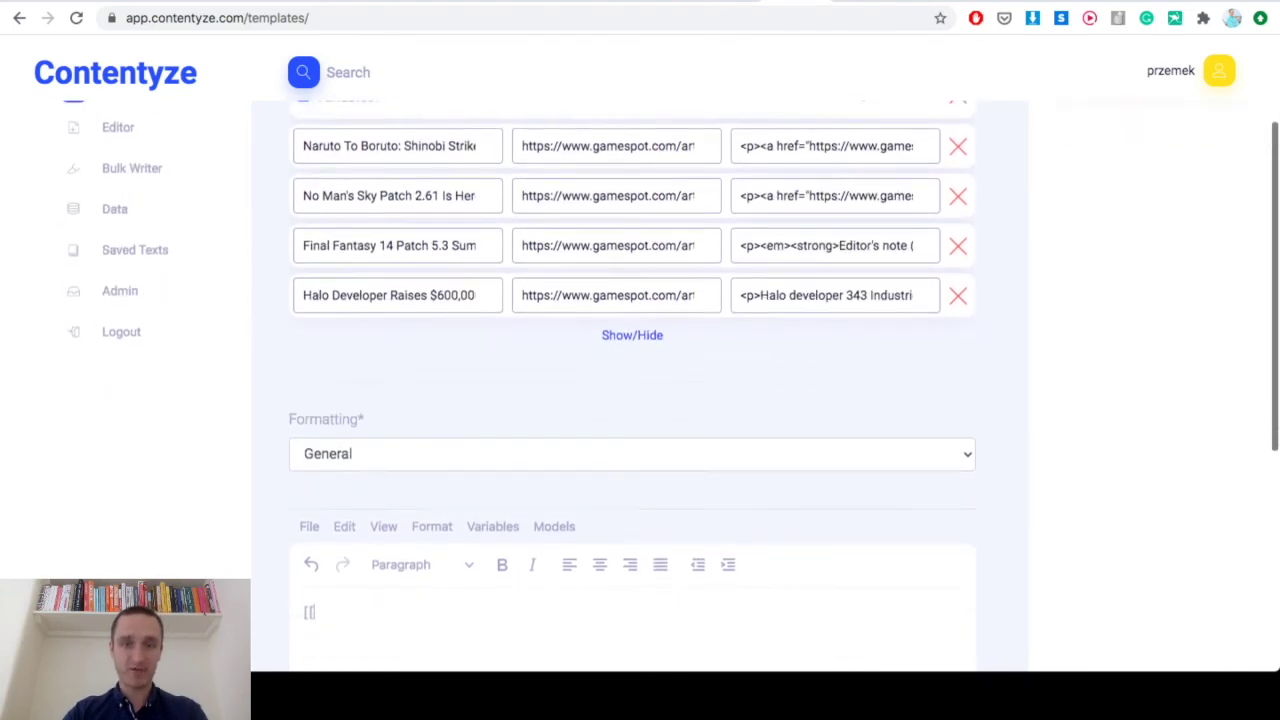
{"action": "scroll", "coordinate": [632, 385], "scroll_direction": "down", "scroll_amount": 1}
{"action": "type", "text": "title]]"}
{"action": "key", "text": "Return"}
{"action": "type", "text": "source: [[link]]"}
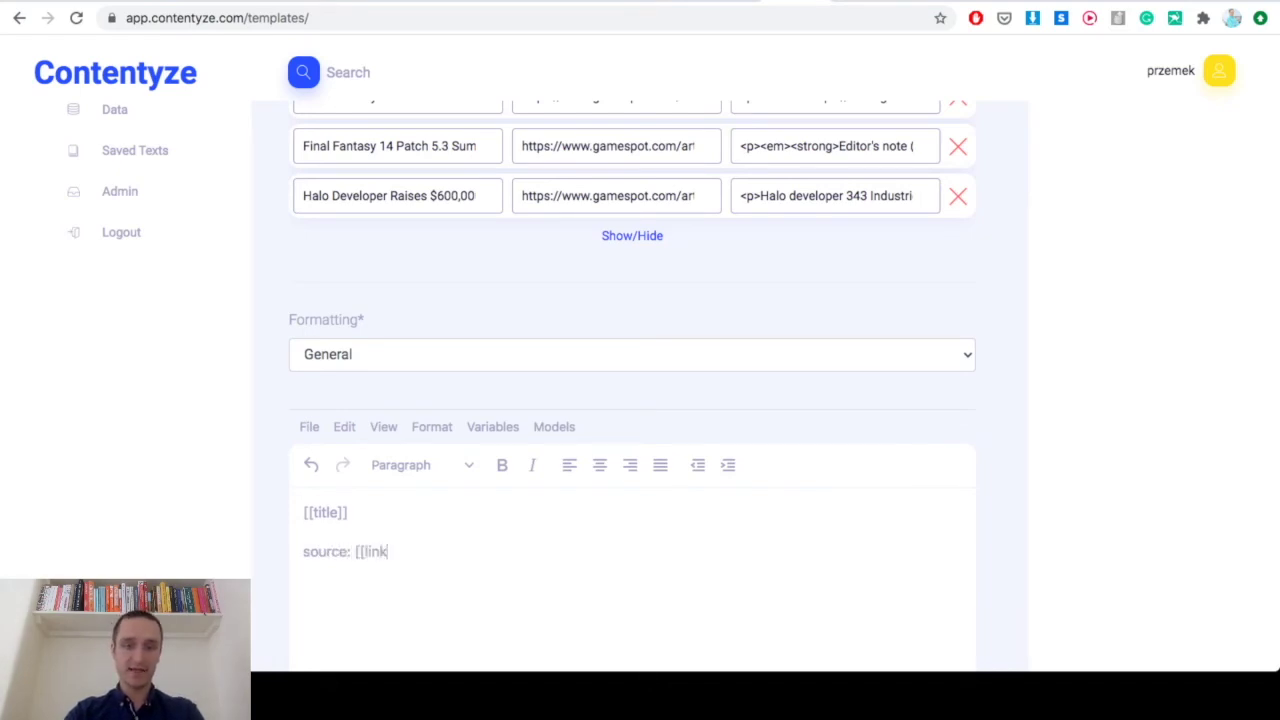
{"action": "key", "text": "Return"}
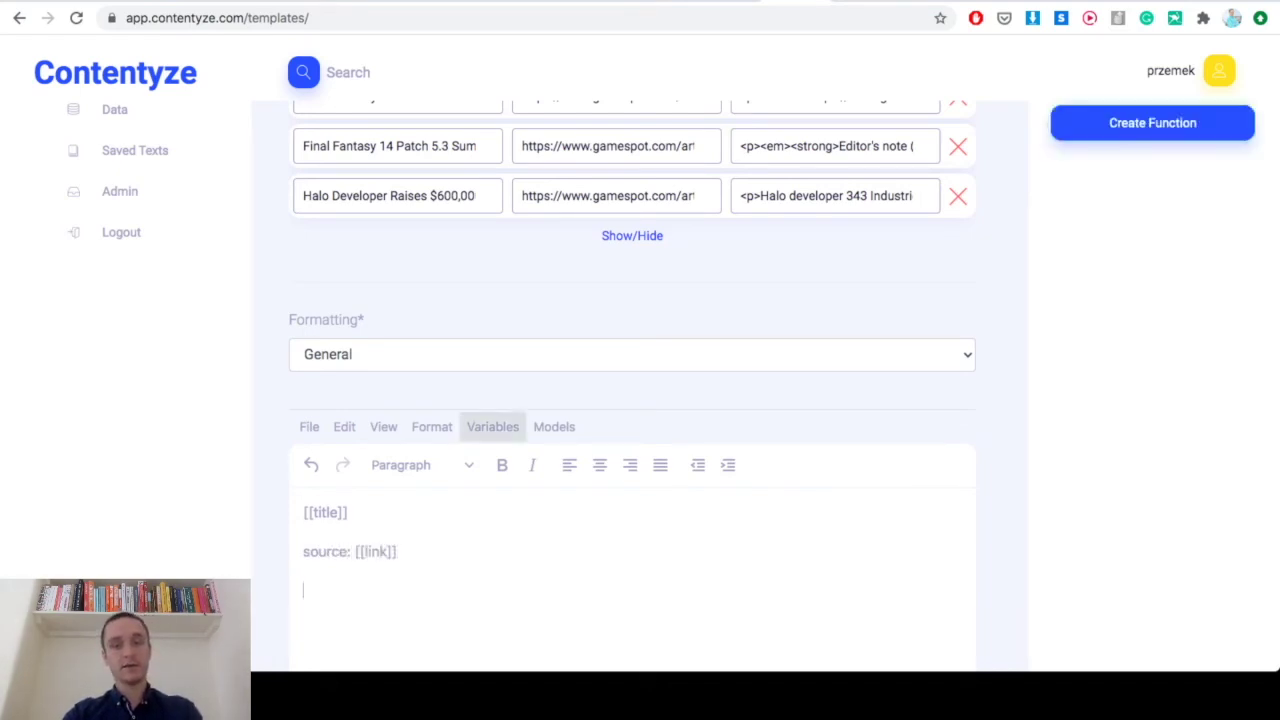
Preview the template with the title and source lines, close the preview and review the imported data rows
{"action": "scroll", "coordinate": [493, 426], "scroll_direction": "down", "scroll_amount": 3}
{"action": "scroll", "coordinate": [632, 400], "scroll_direction": "down", "scroll_amount": 4}
{"action": "left_click", "coordinate": [846, 562]}
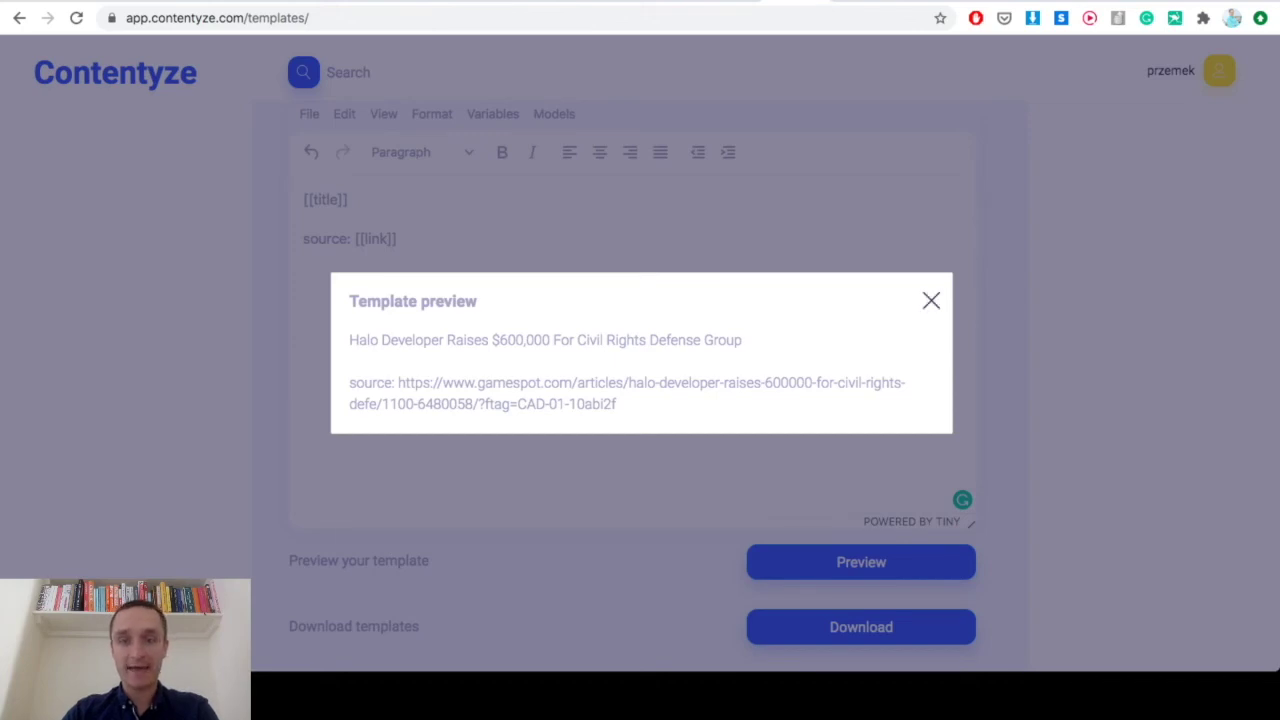
{"action": "left_click", "coordinate": [931, 300]}
{"action": "scroll", "coordinate": [931, 300], "scroll_direction": "up", "scroll_amount": 5}
{"action": "scroll", "coordinate": [640, 380], "scroll_direction": "up", "scroll_amount": 1}
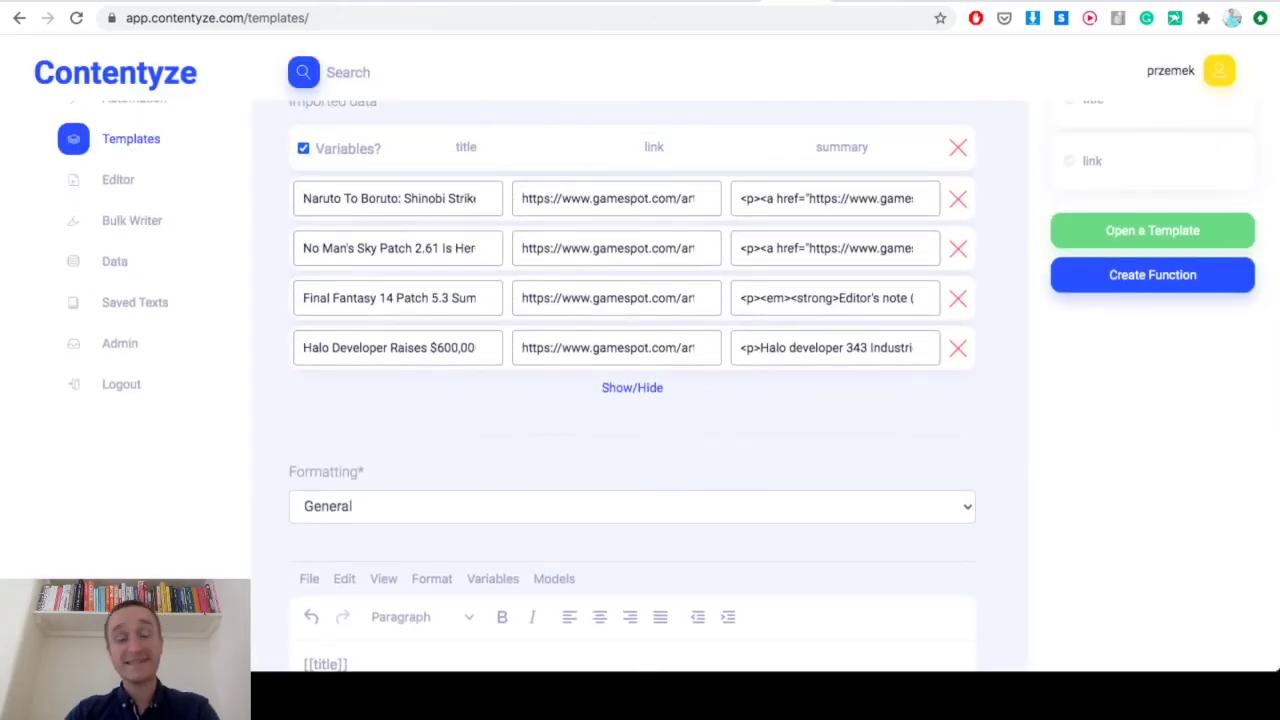
Insert the Abstract summary model below the source line and clear the placeholder text between its quotes
{"action": "scroll", "coordinate": [640, 400], "scroll_direction": "down", "scroll_amount": 5}
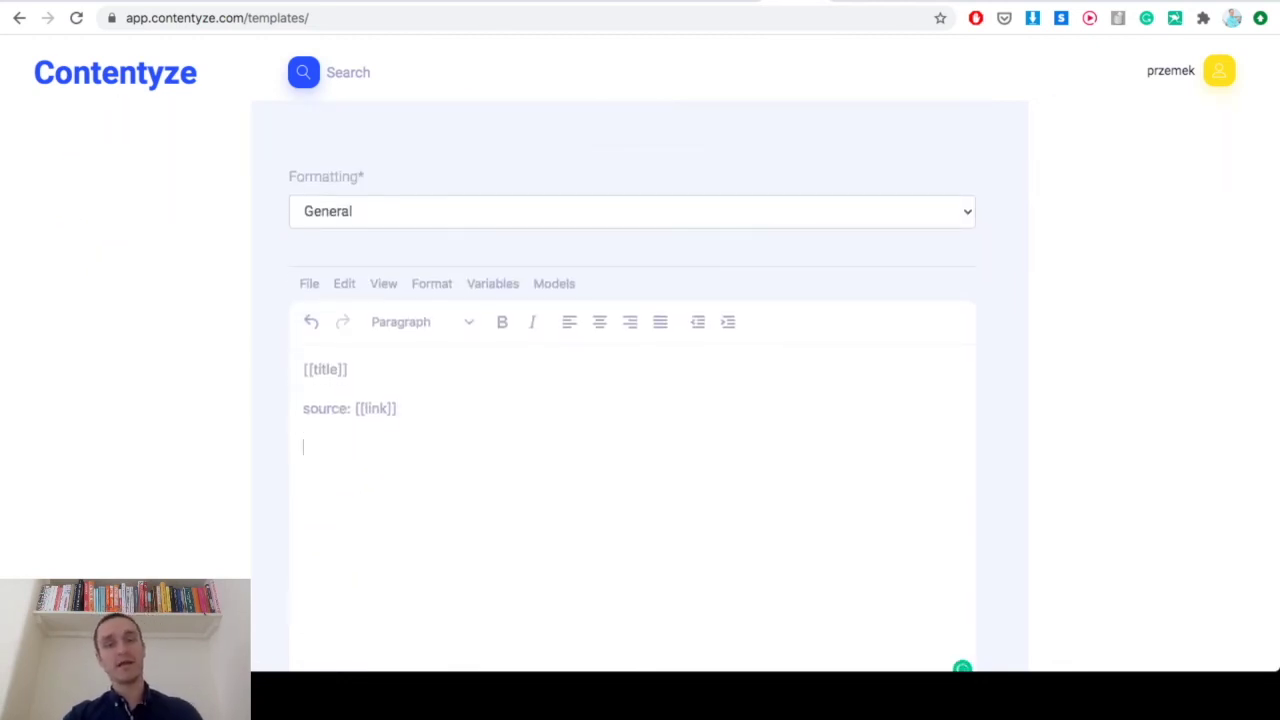
{"action": "left_click", "coordinate": [554, 284]}
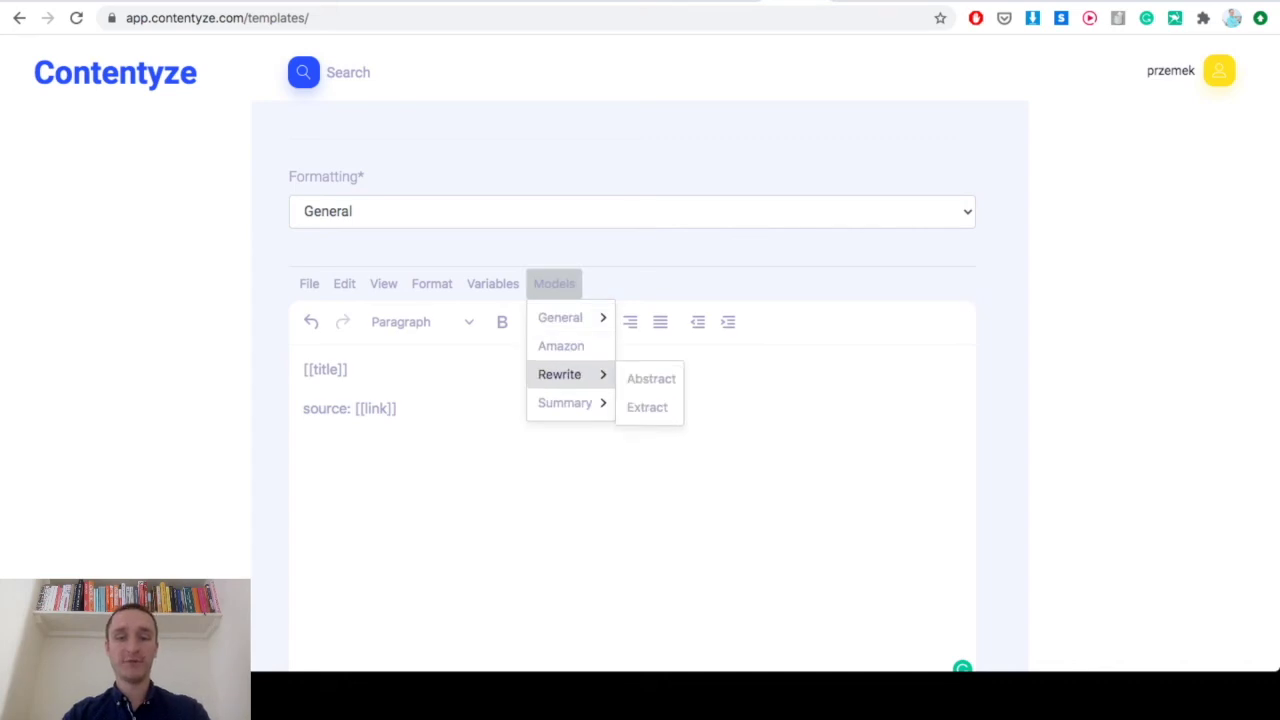
{"action": "mouse_move", "coordinate": [565, 402]}
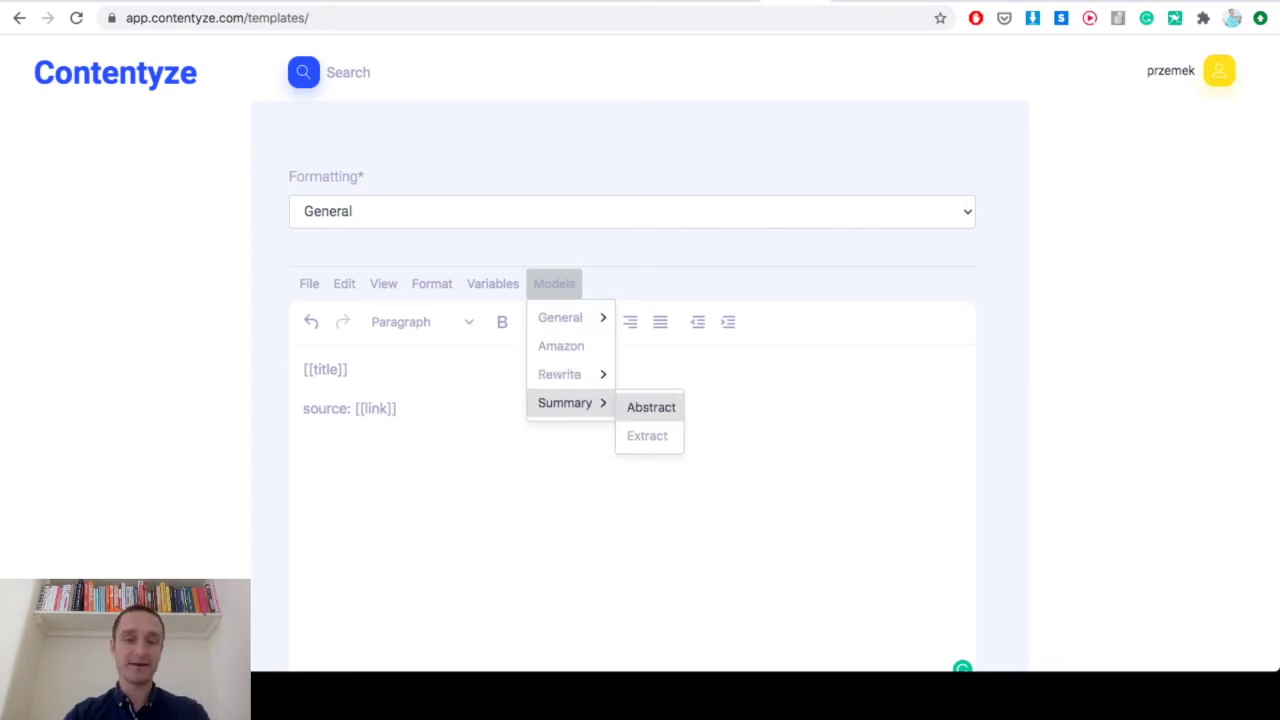
{"action": "left_click", "coordinate": [651, 407]}
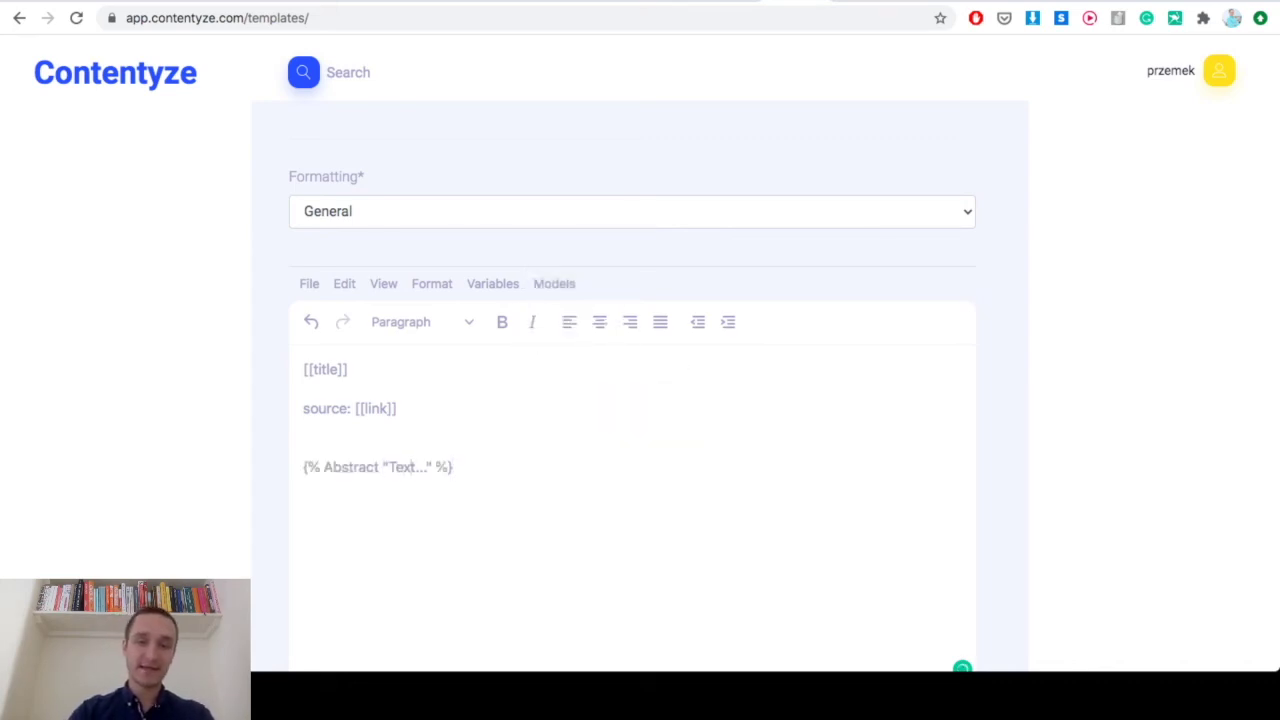
{"action": "key", "text": "BackSpace"}
{"action": "key", "text": "BackSpace"}
{"action": "key", "text": "BackSpace"}
{"action": "key", "text": "BackSpace"}
{"action": "key", "text": "BackSpace"}
{"action": "key", "text": "BackSpace"}
{"action": "key", "text": "BackSpace"}
Enter [[link]] as the Abstract model's text and put the label "summary:" in front of the model
{"action": "left_click", "coordinate": [554, 283]}
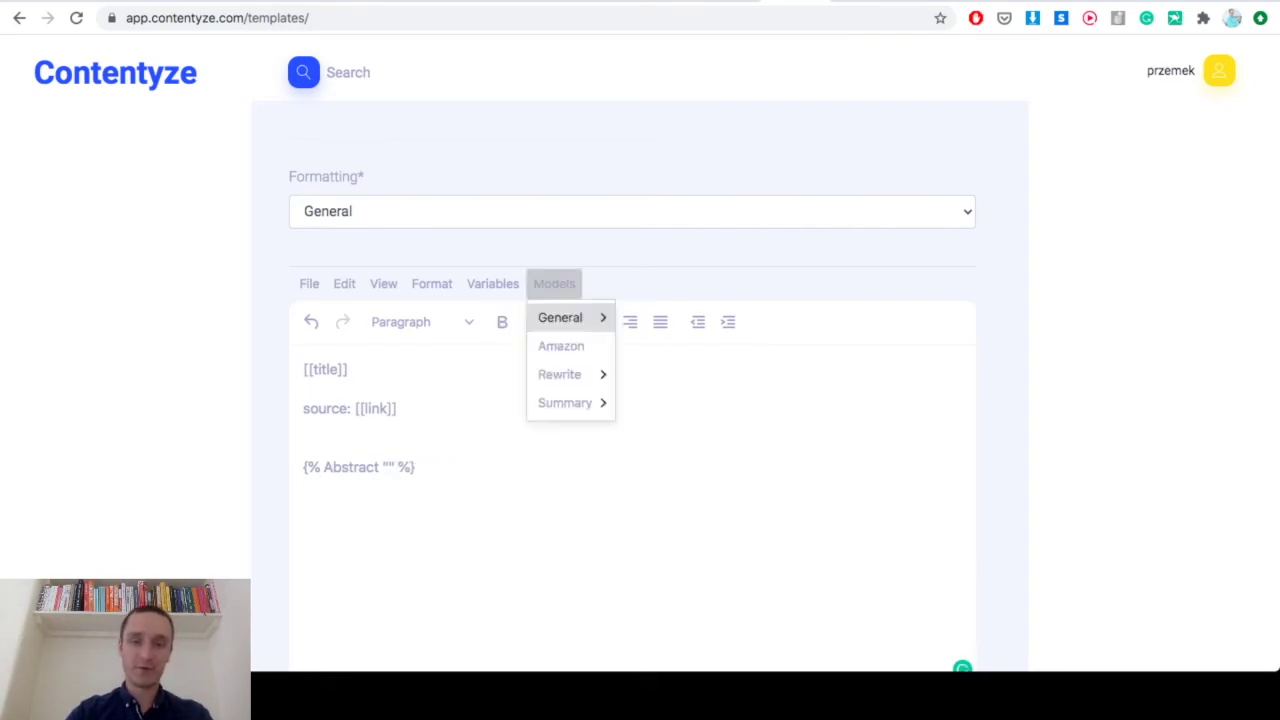
{"action": "mouse_move", "coordinate": [565, 402]}
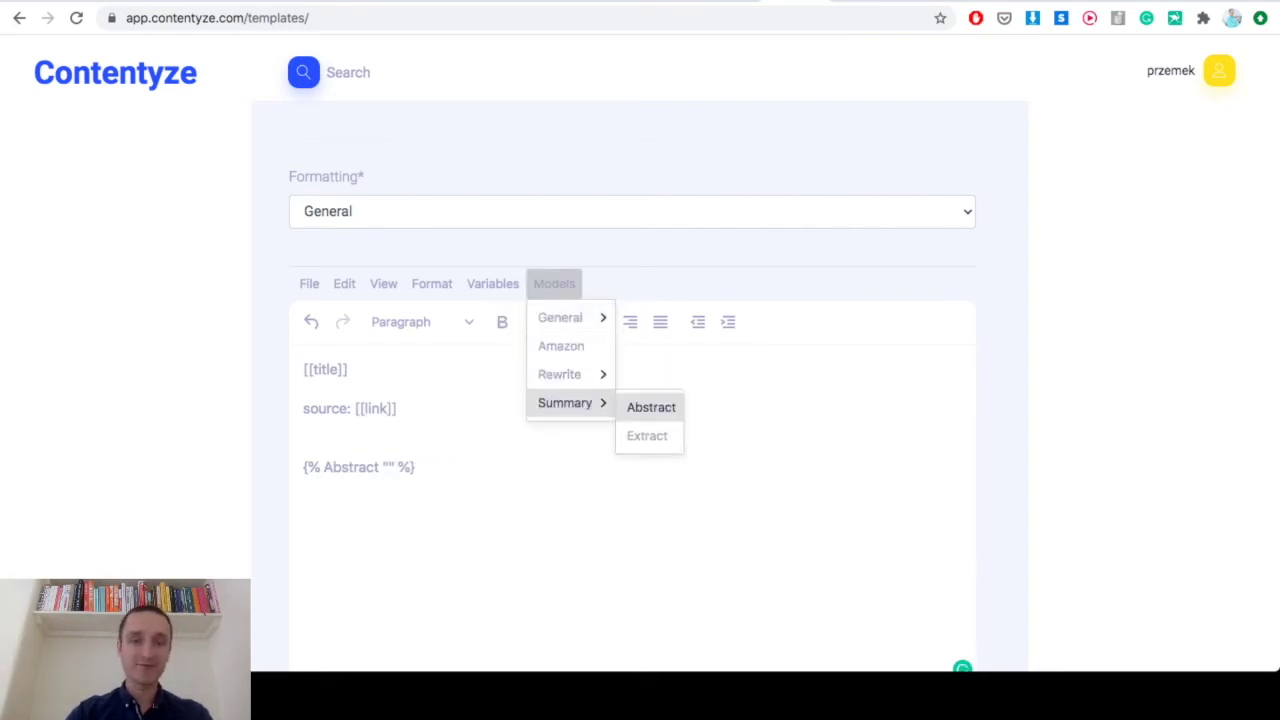
{"action": "left_click", "coordinate": [389, 467]}
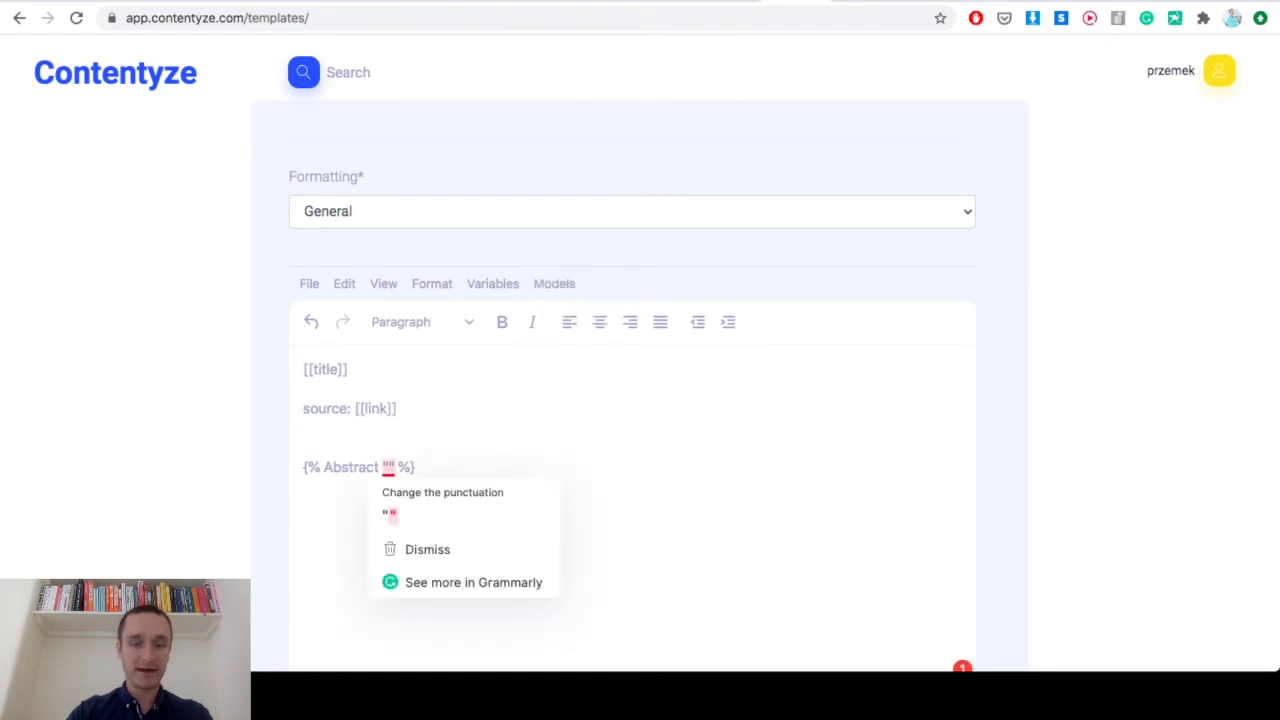
{"action": "type", "text": "[[link"}
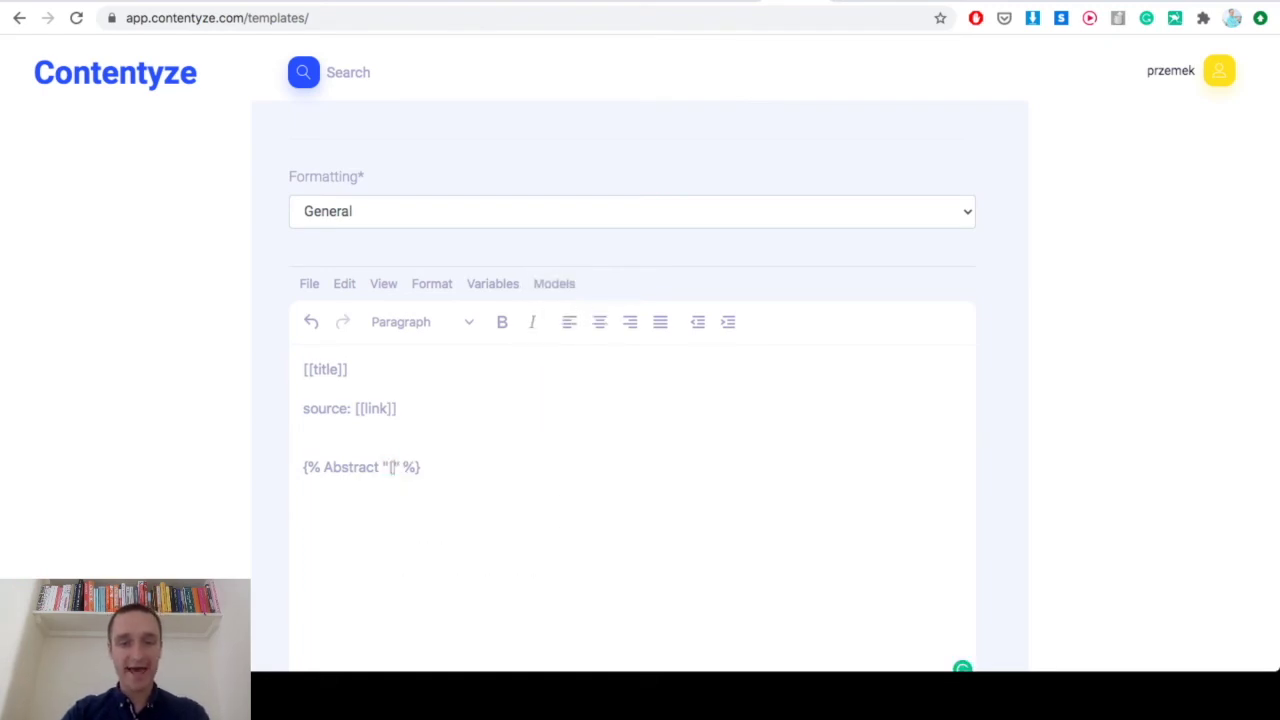
{"action": "type", "text": "]]"}
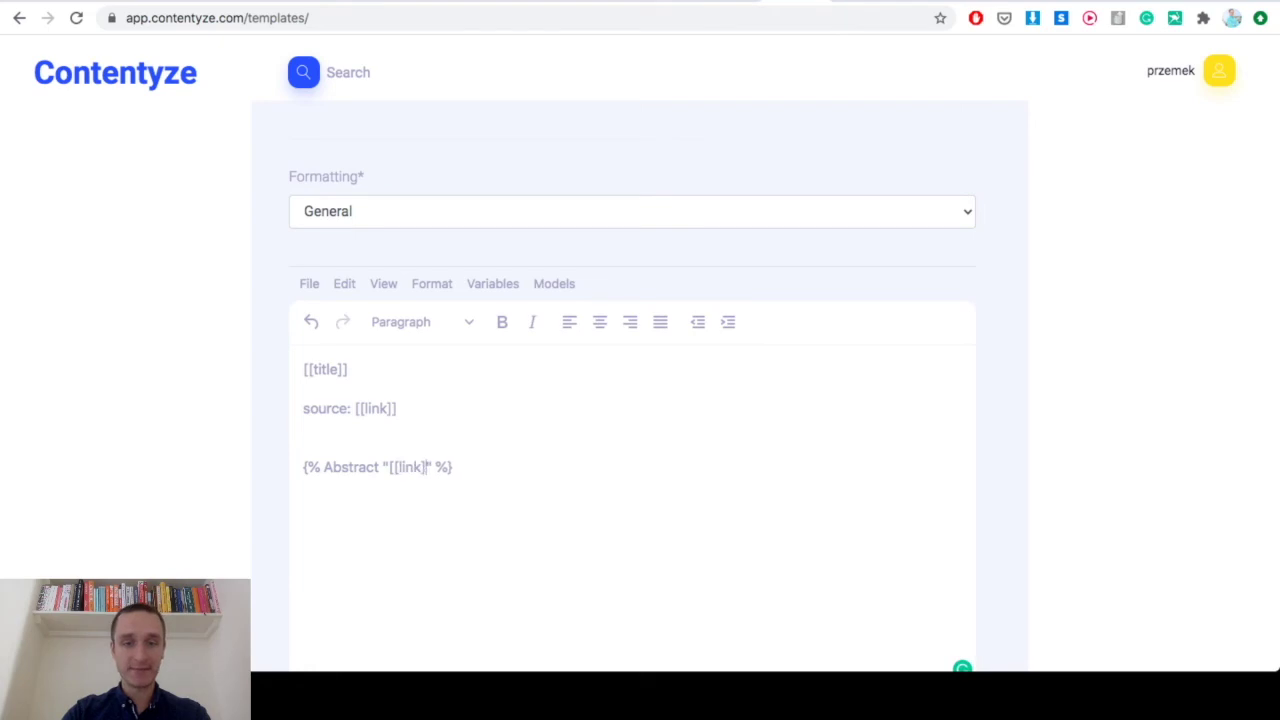
{"action": "key", "text": "BackSpace"}
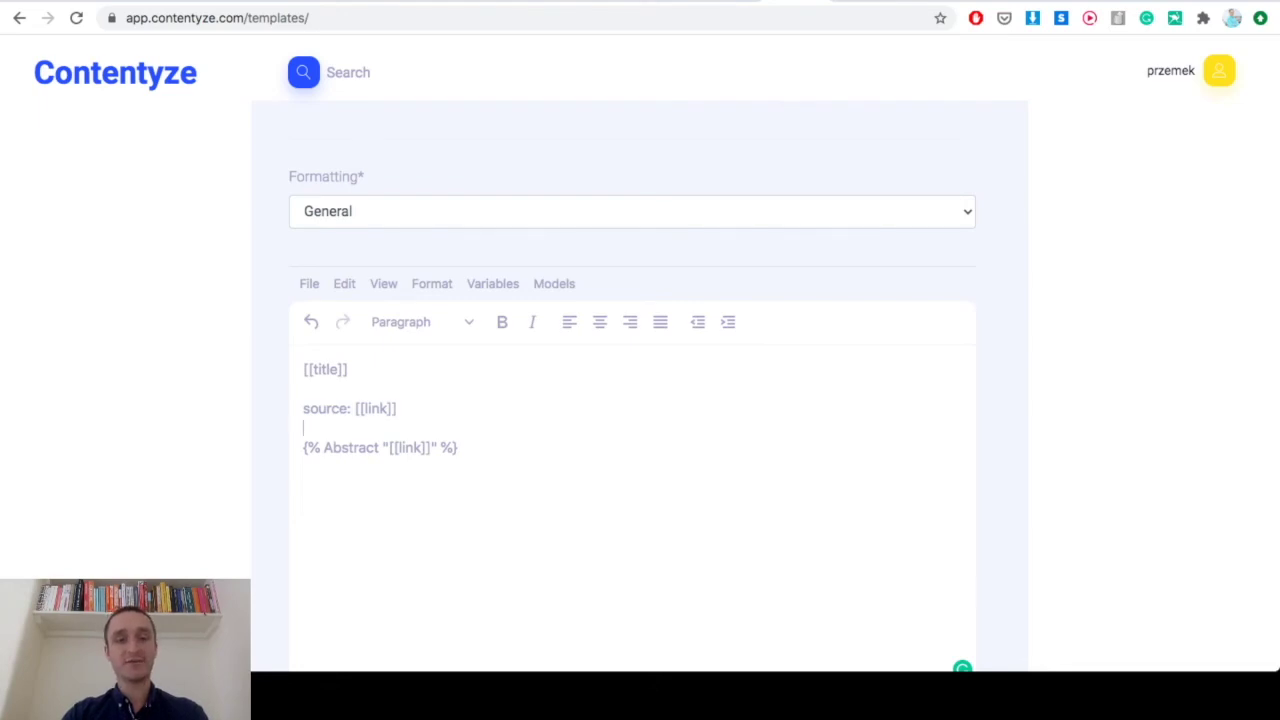
{"action": "type", "text": "summary:"}
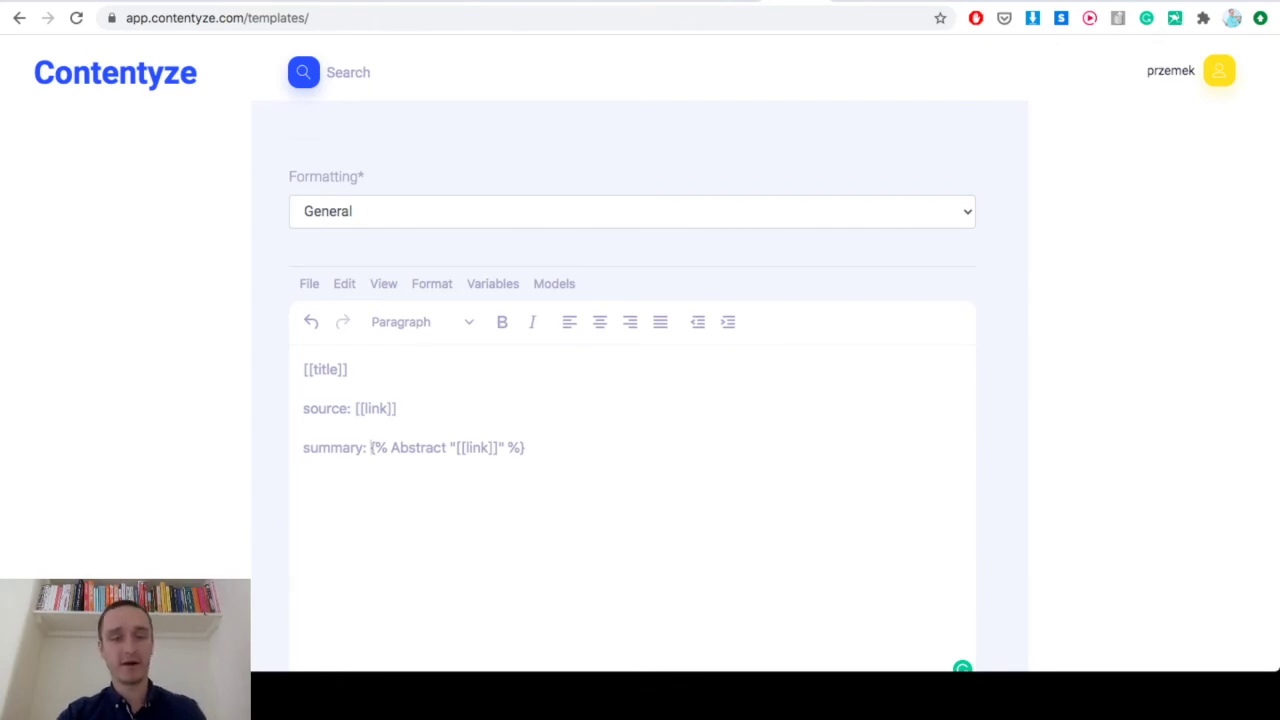
Preview the template with its title, source and summary lines, then close the preview
{"action": "scroll", "coordinate": [640, 410], "scroll_direction": "down", "scroll_amount": 3}
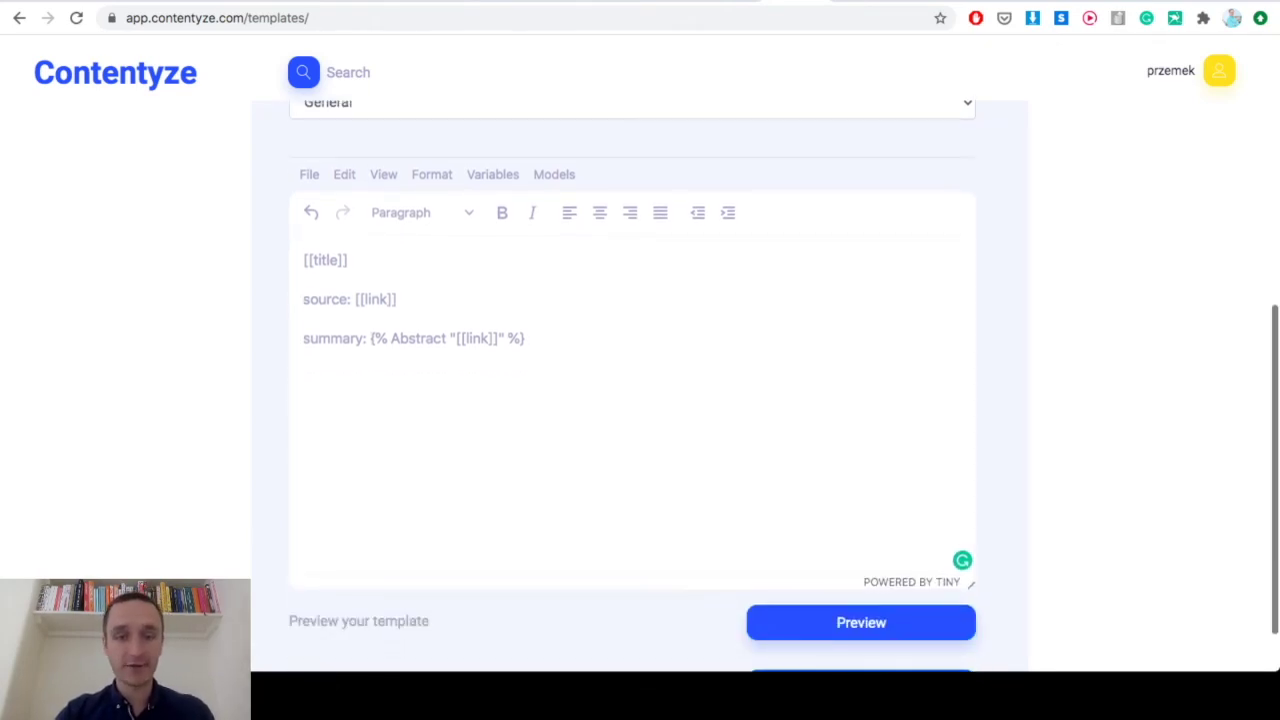
{"action": "left_click", "coordinate": [860, 603]}
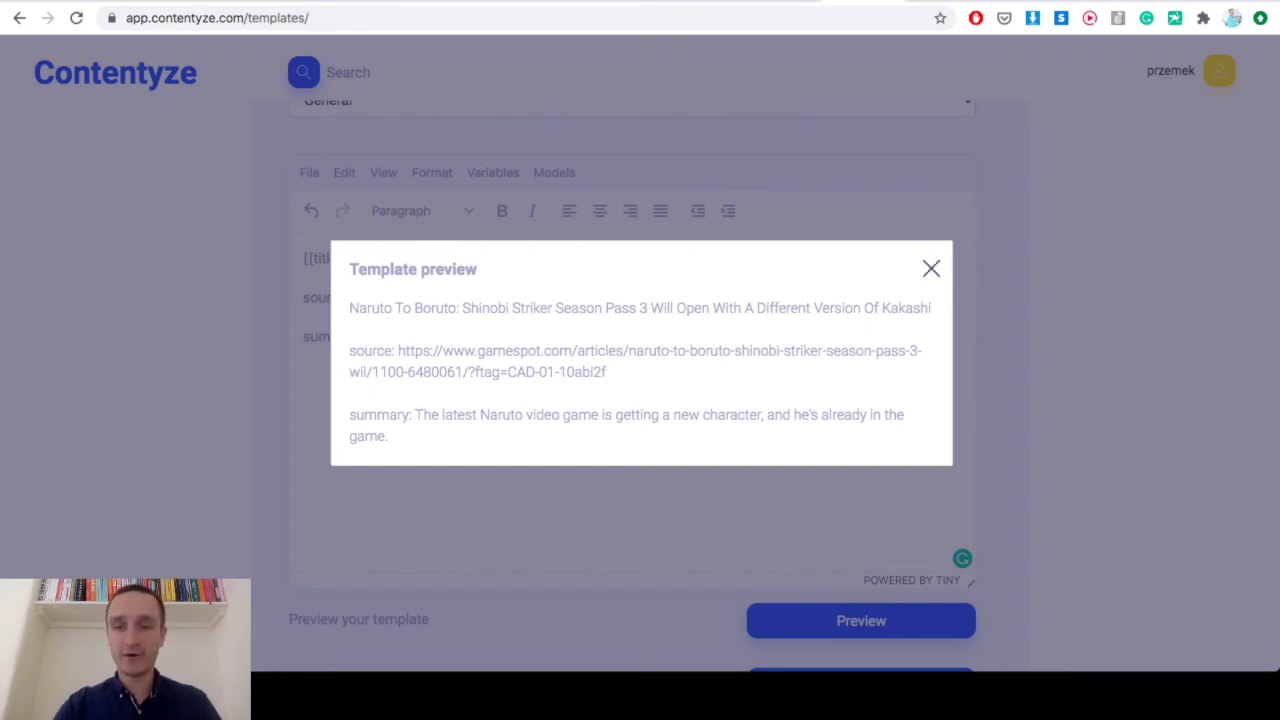
{"action": "key", "text": "Escape"}
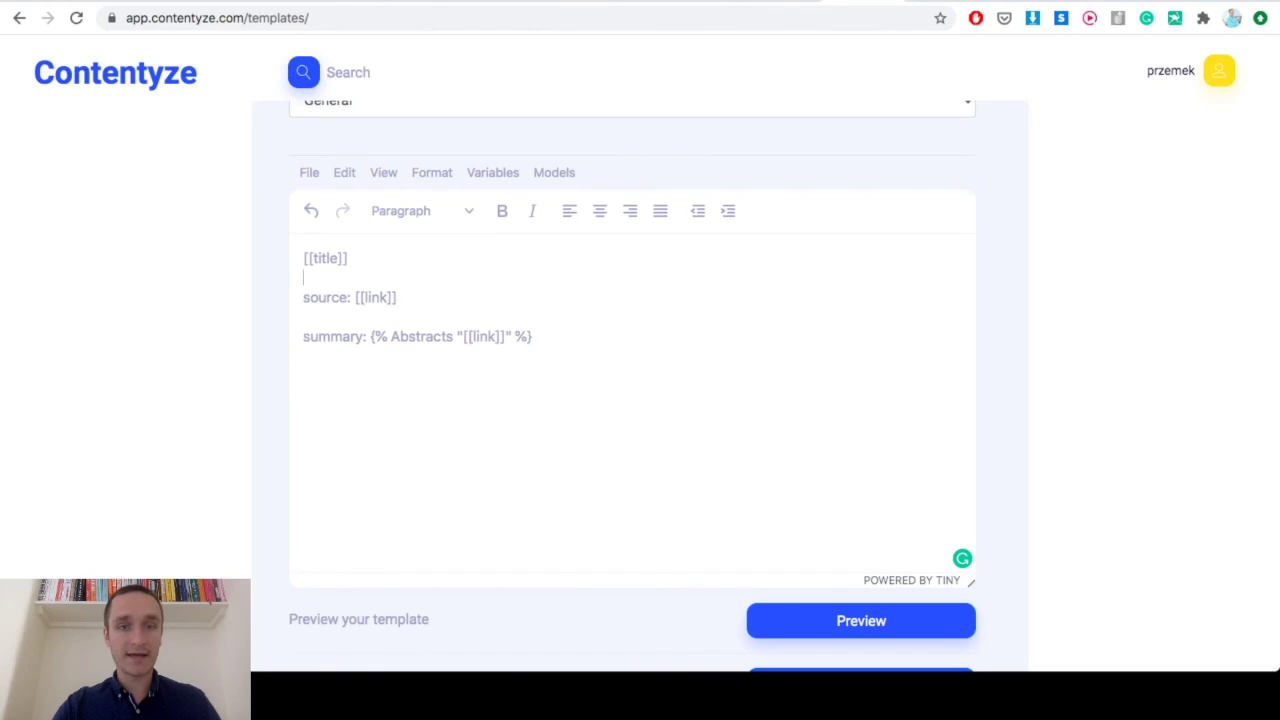
Save the template from the editor and return to its text
{"action": "left_click", "coordinate": [309, 172]}
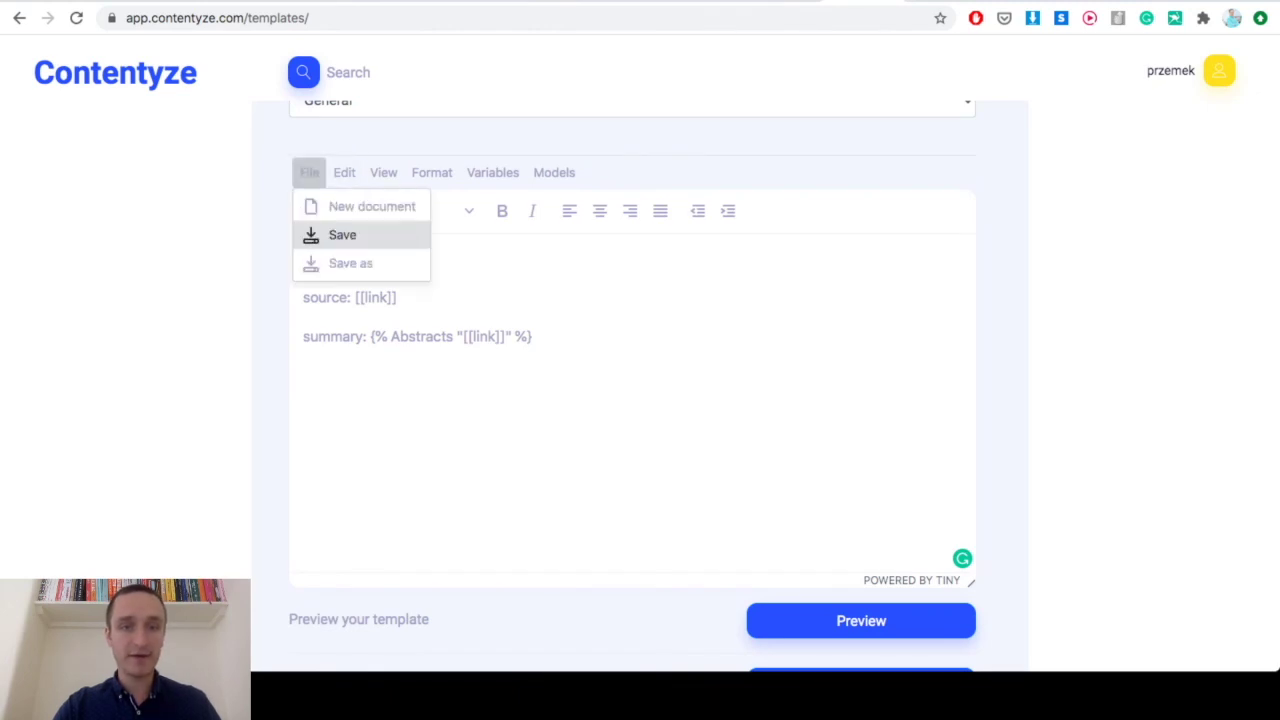
{"action": "left_click", "coordinate": [342, 234]}
{"action": "key", "text": "Escape"}
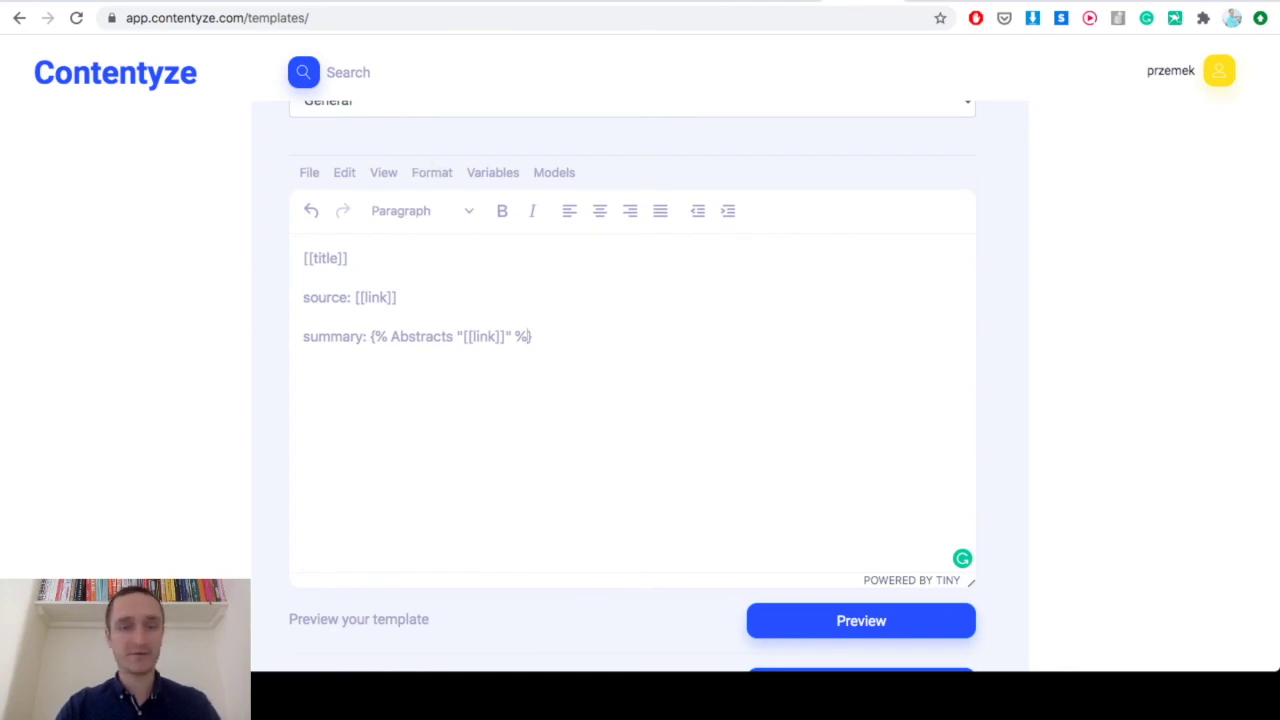
Generate the texts for all imported rows from the template and download the resulting file
{"action": "scroll", "coordinate": [640, 400], "scroll_direction": "down", "scroll_amount": 2}
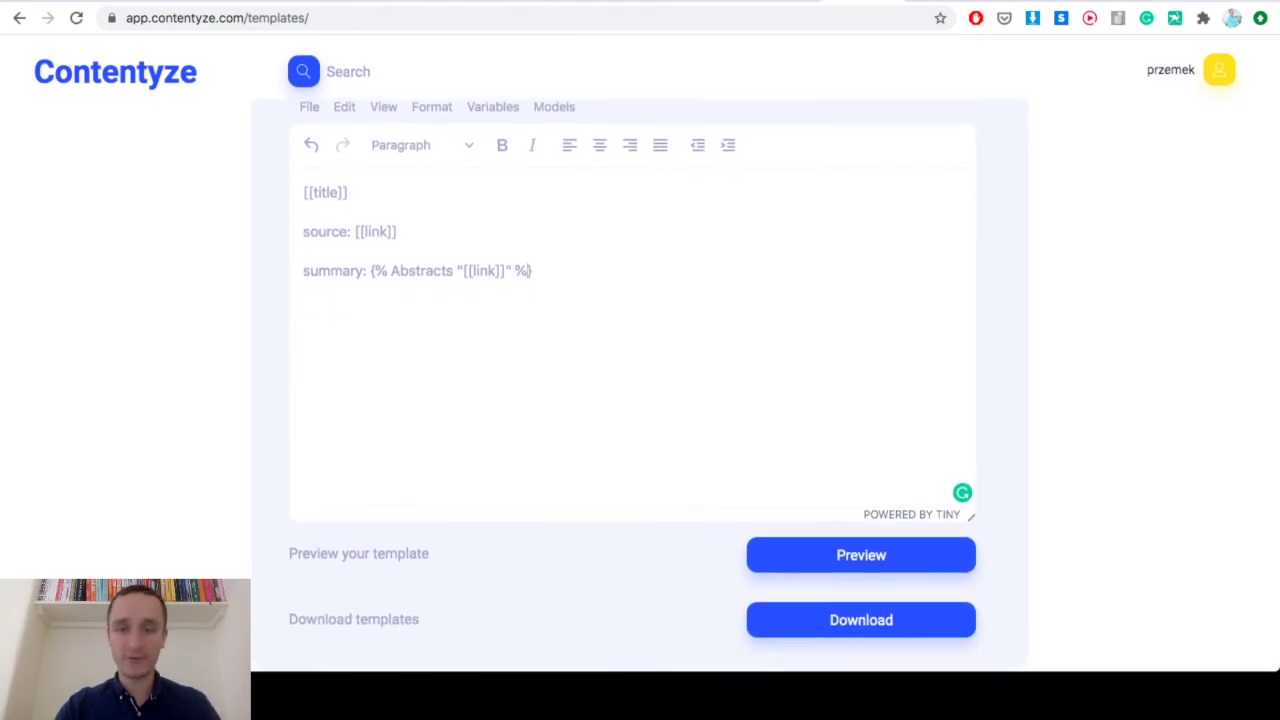
{"action": "left_click", "coordinate": [861, 620]}
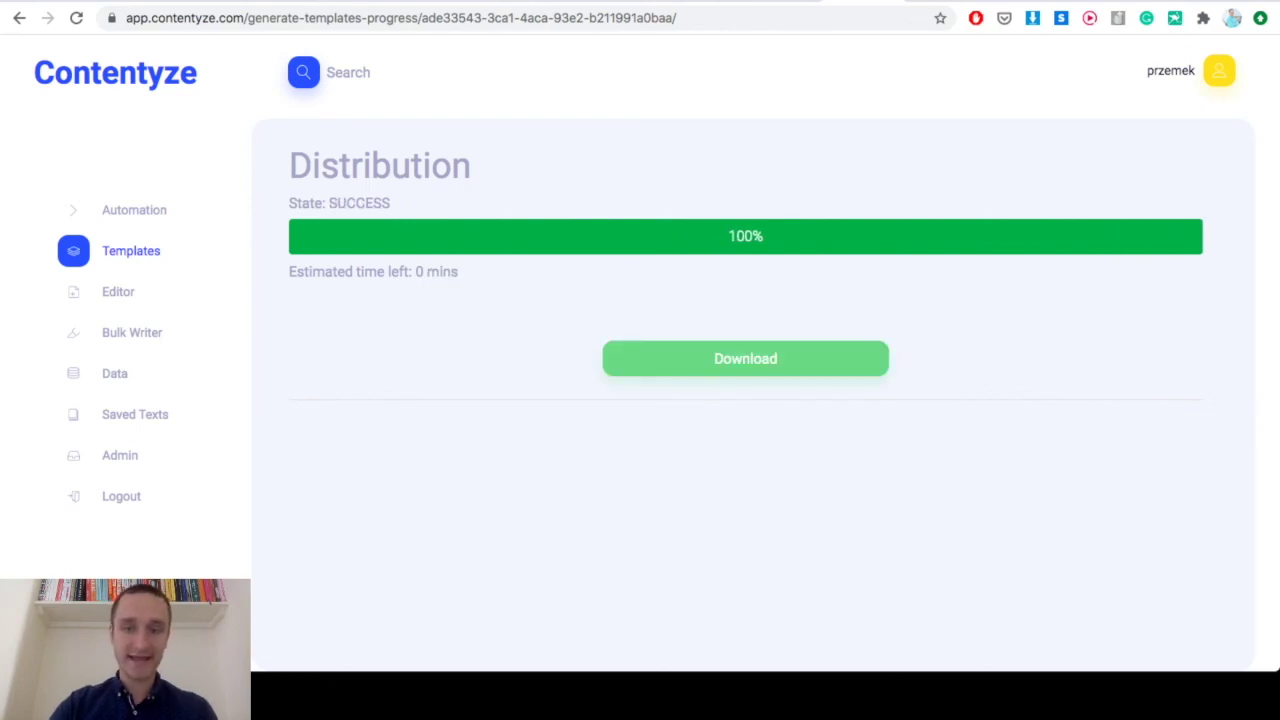
{"action": "left_click", "coordinate": [745, 359]}
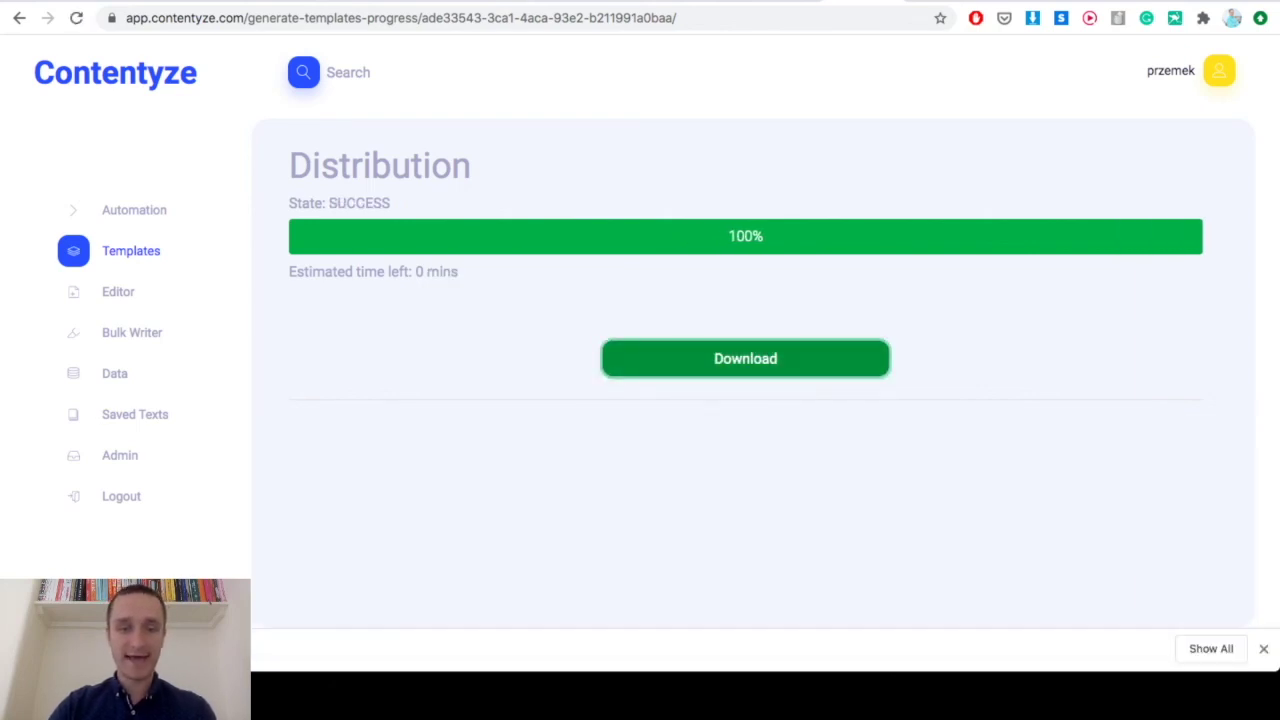